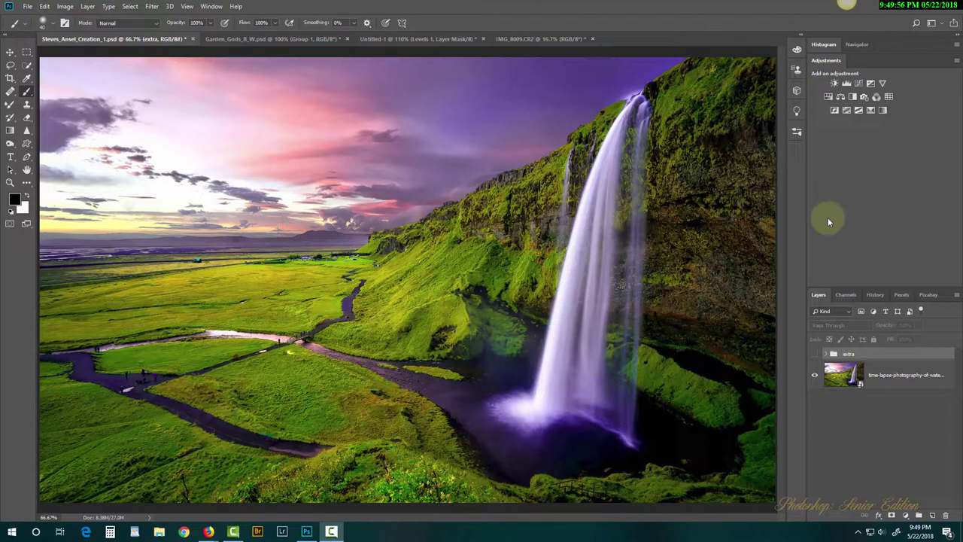
Toggle the visibility of the extra group to compare the colour waterfall photo with its black-and-white version, leaving the group shown.
{"action": "left_click", "coordinate": [815, 354]}
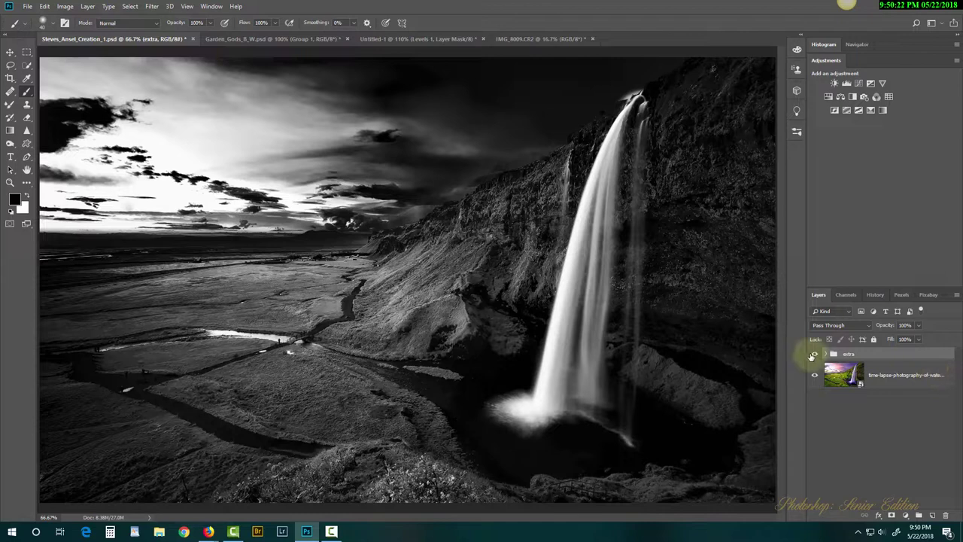
{"action": "left_click", "coordinate": [814, 355]}
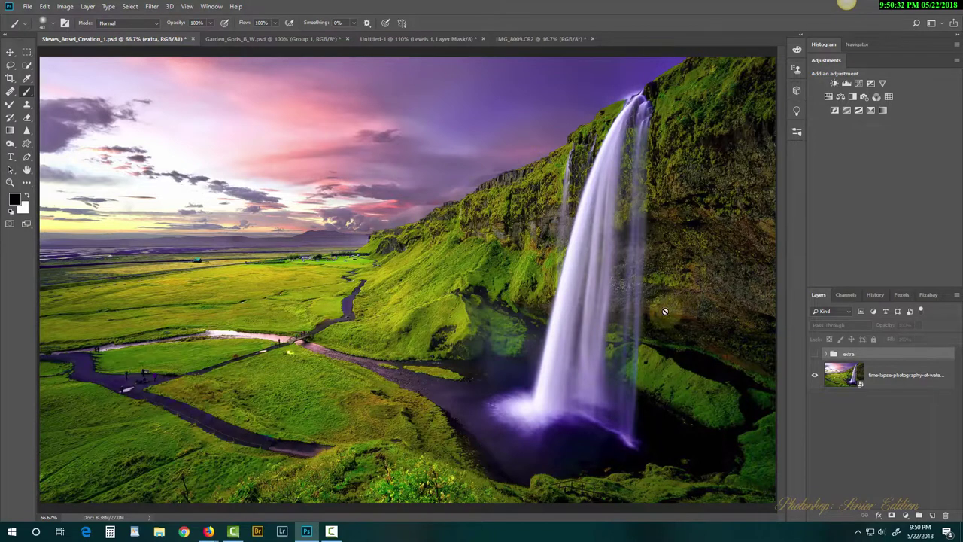
{"action": "left_click", "coordinate": [815, 354]}
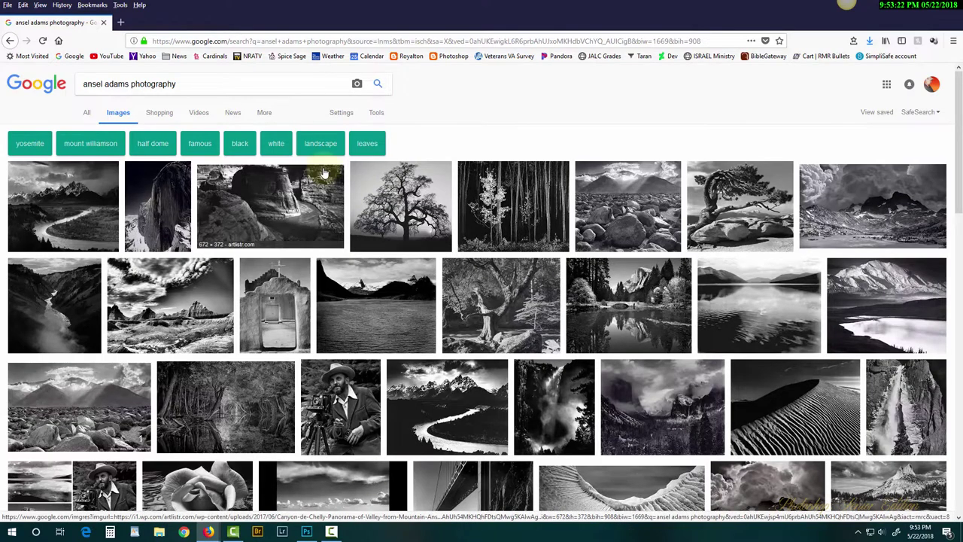
In the Google Images results for Ansel Adams photography, preview the winding river, canyon, aspen trees, boulder field and stormy mountain lake photos.
{"action": "left_click", "coordinate": [87, 200]}
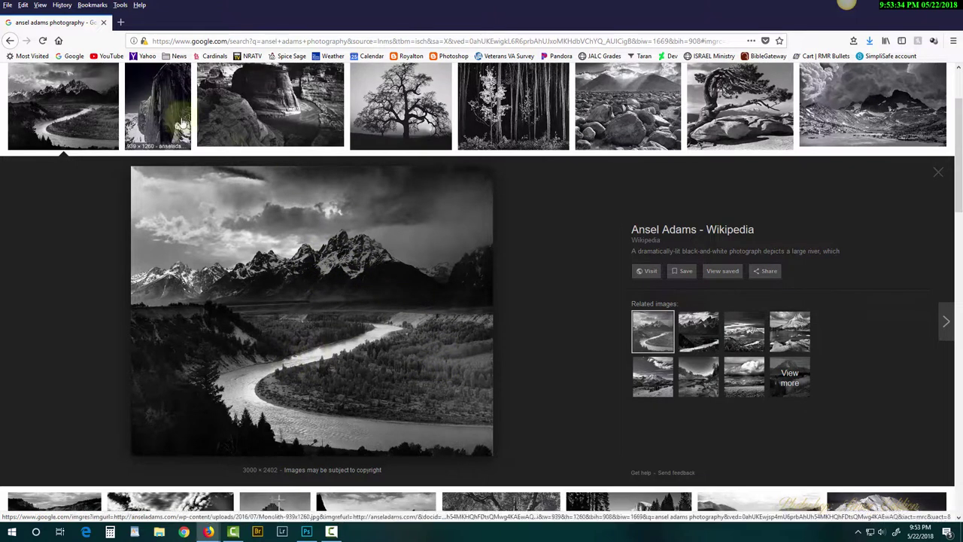
{"action": "left_click", "coordinate": [285, 109]}
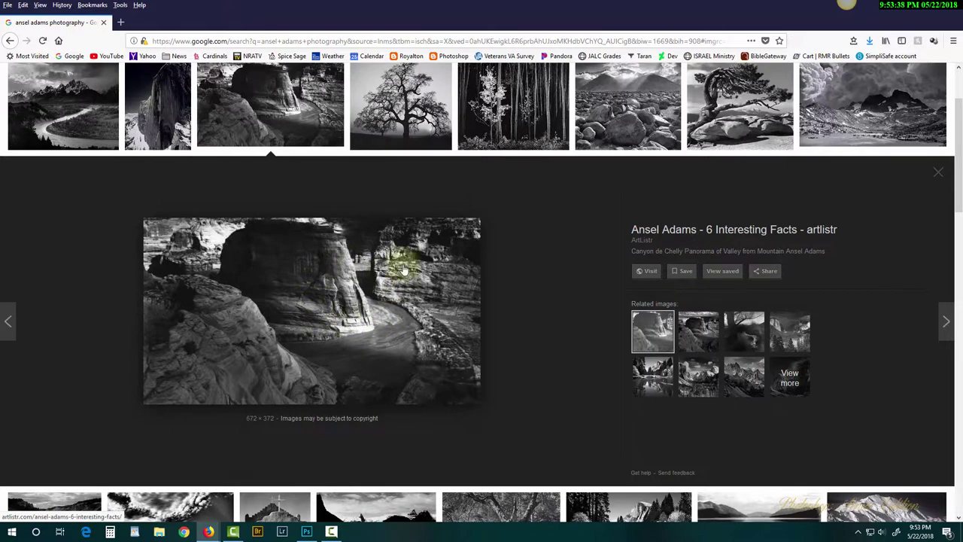
{"action": "left_click", "coordinate": [502, 104]}
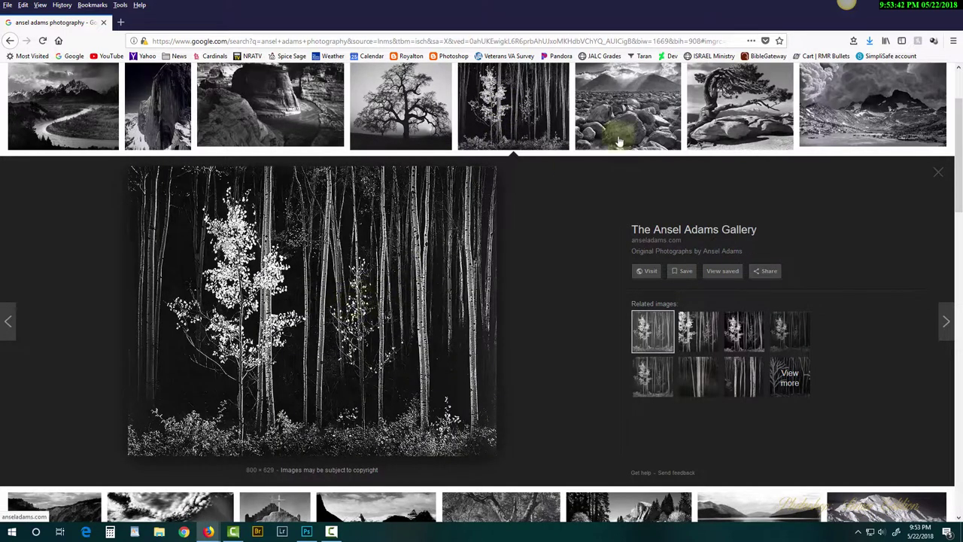
{"action": "left_click", "coordinate": [636, 116]}
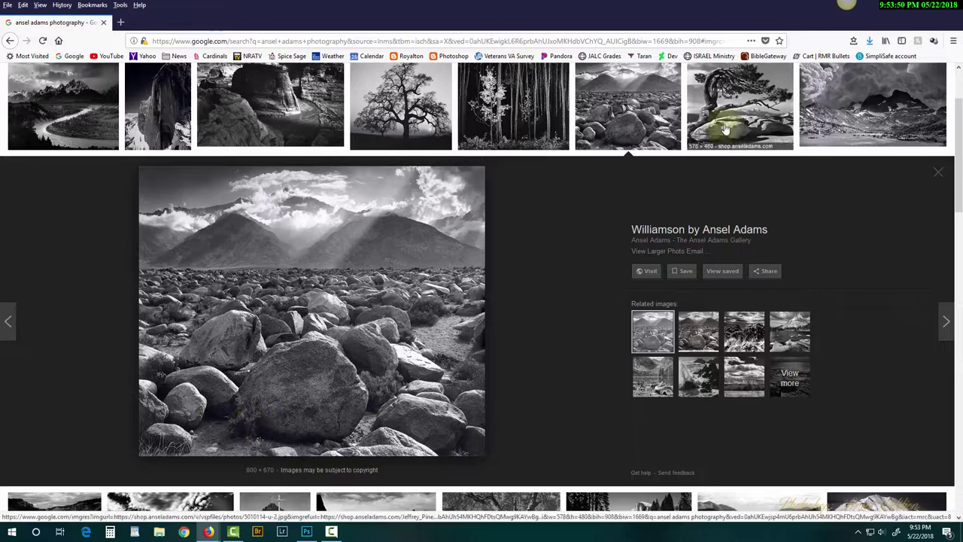
{"action": "left_click", "coordinate": [842, 111]}
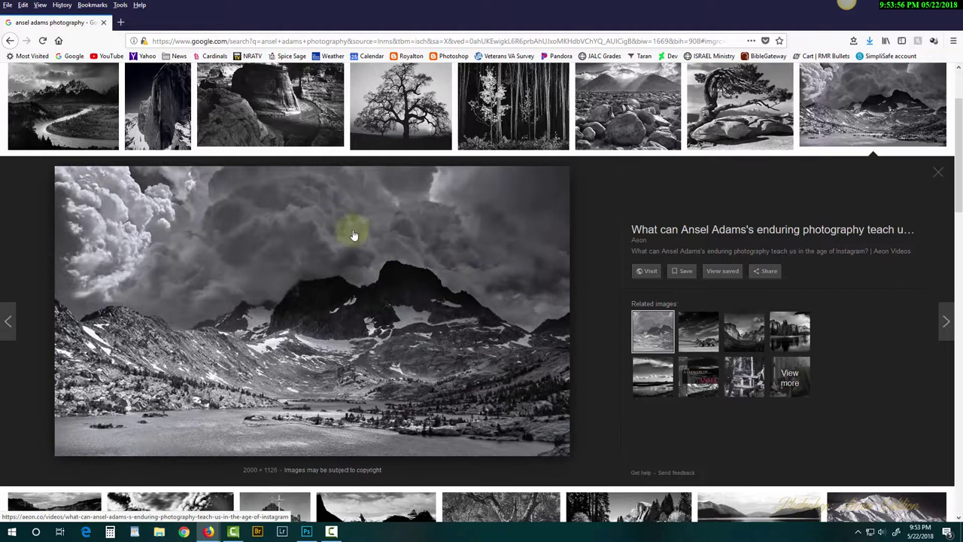
Preview the cloudy badlands, the rippled lake reflection and the snowy mountain above a bright lake to examine their tonal contrast.
{"action": "scroll", "coordinate": [429, 266], "scroll_direction": "down", "scroll_amount": 2}
{"action": "scroll", "coordinate": [429, 266], "scroll_direction": "down", "scroll_amount": 5}
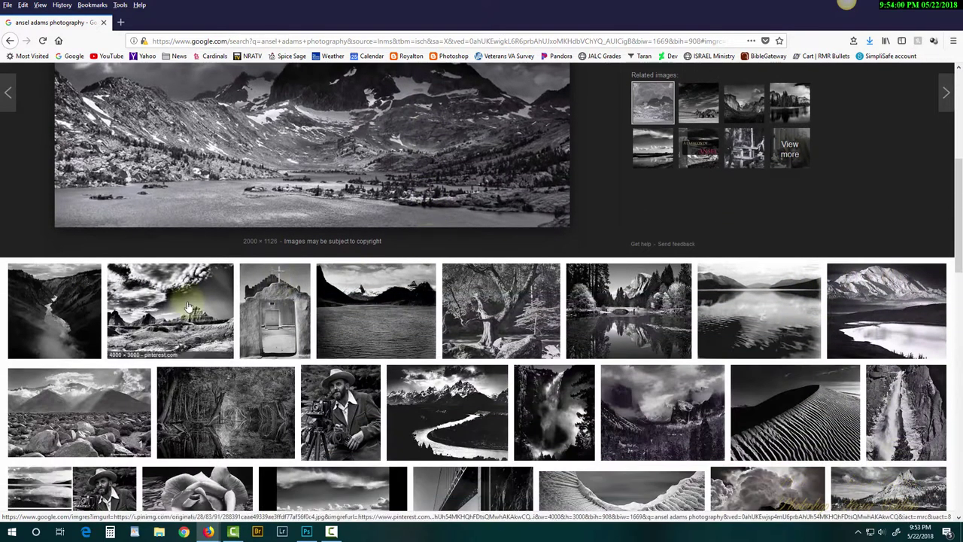
{"action": "left_click", "coordinate": [188, 306]}
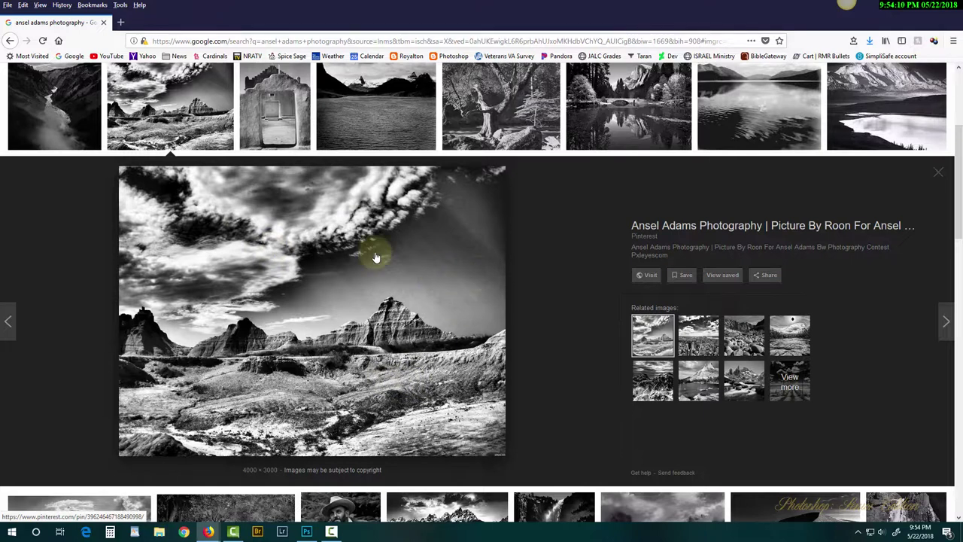
{"action": "scroll", "coordinate": [398, 252], "scroll_direction": "up", "scroll_amount": 2}
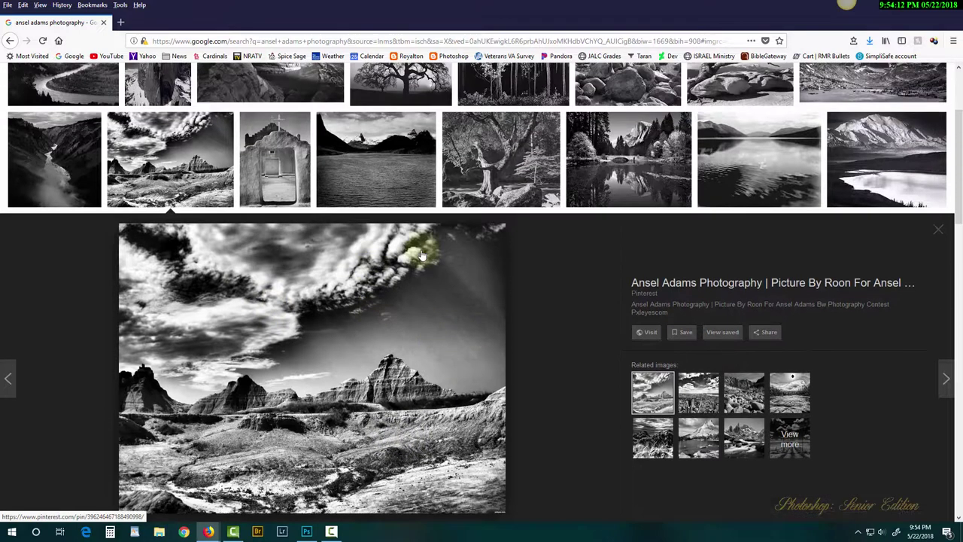
{"action": "left_click", "coordinate": [756, 172]}
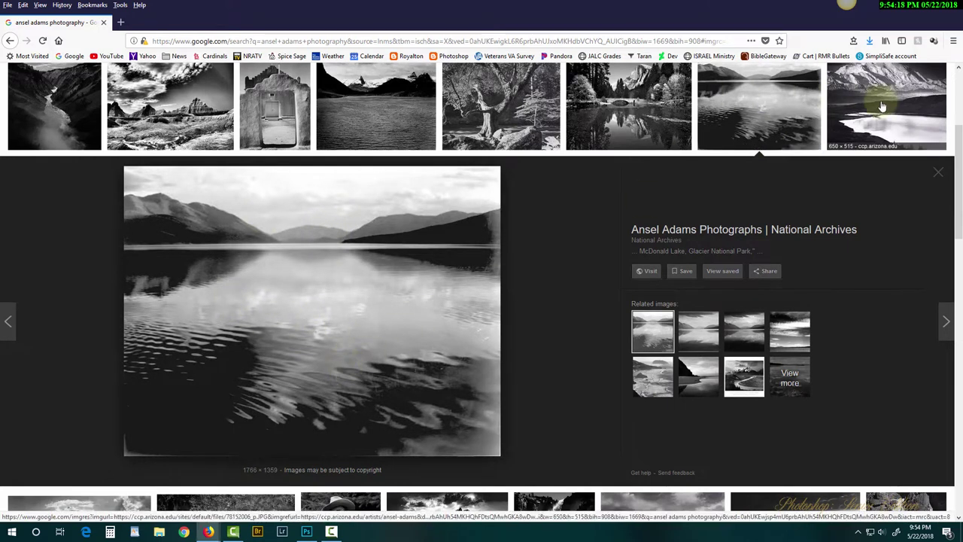
{"action": "left_click", "coordinate": [854, 139]}
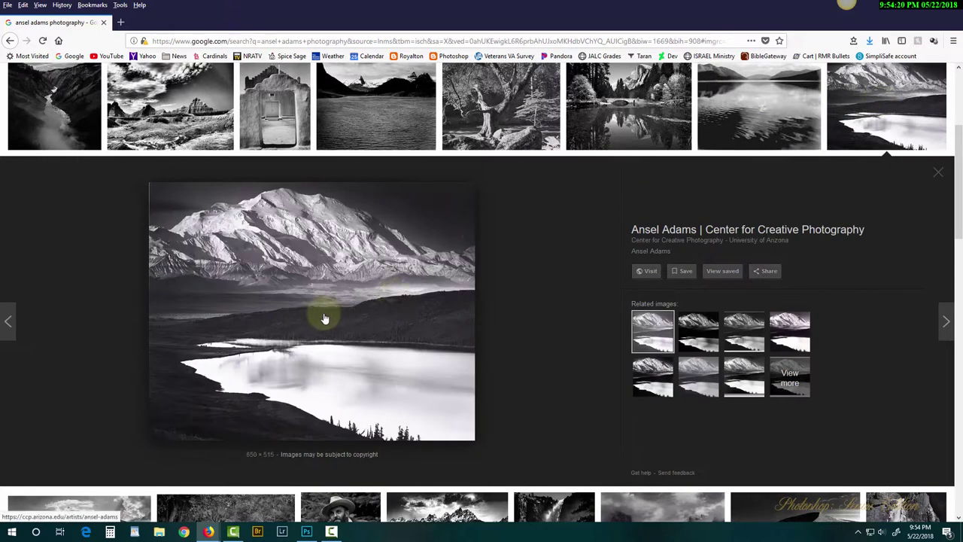
Preview the forest water reflection, the rose on weathered wood and the underwater sea lion in light rays further down the results.
{"action": "scroll", "coordinate": [328, 318], "scroll_direction": "down", "scroll_amount": 5}
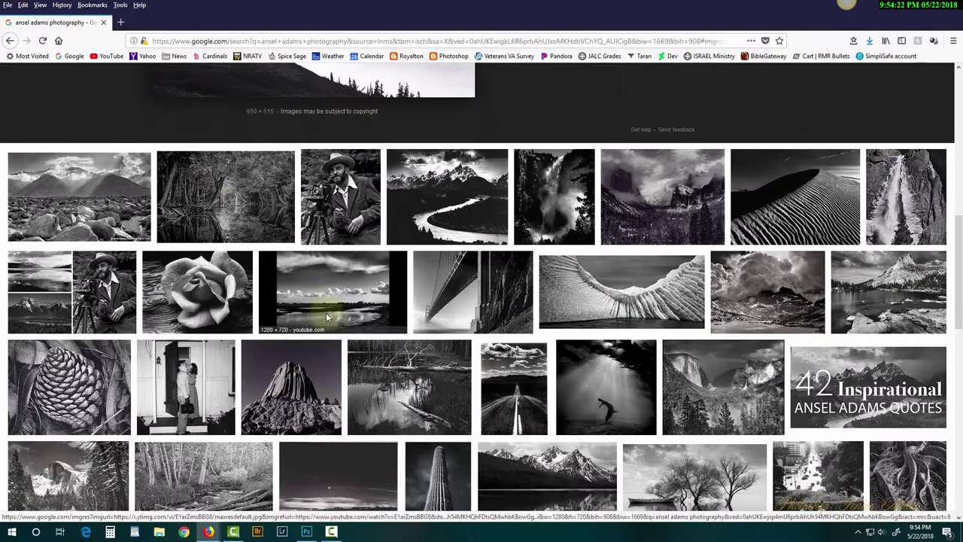
{"action": "left_click", "coordinate": [220, 209]}
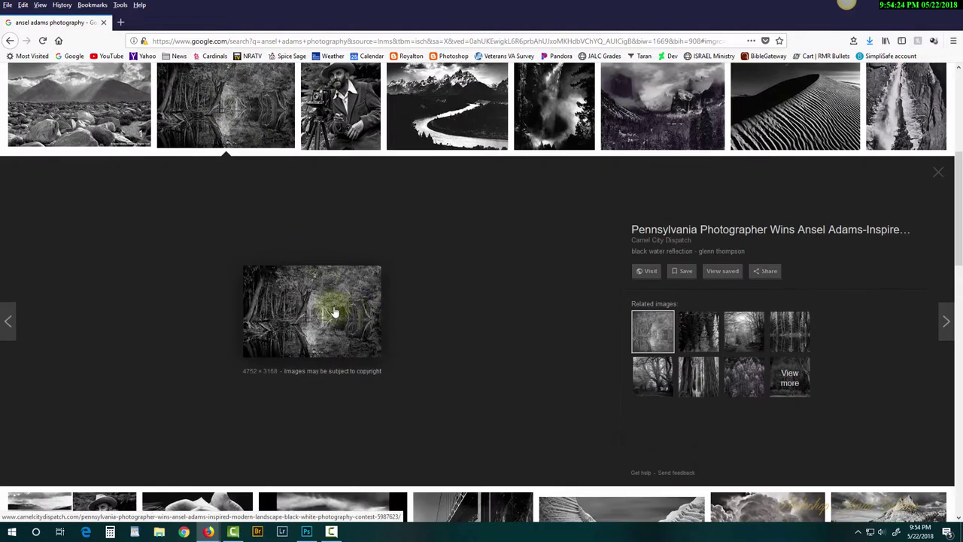
{"action": "left_click", "coordinate": [333, 313]}
{"action": "left_click", "coordinate": [216, 22]}
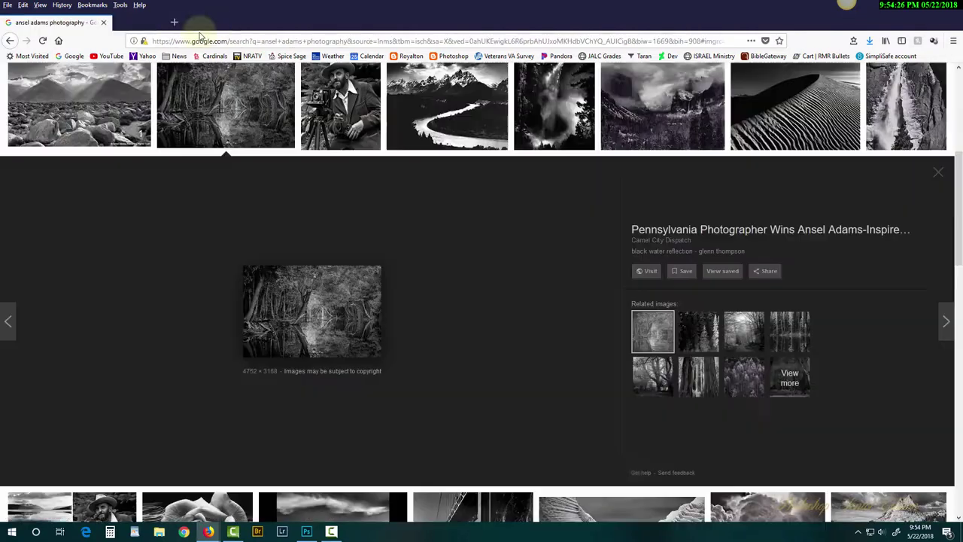
{"action": "scroll", "coordinate": [297, 297], "scroll_direction": "down", "scroll_amount": 3}
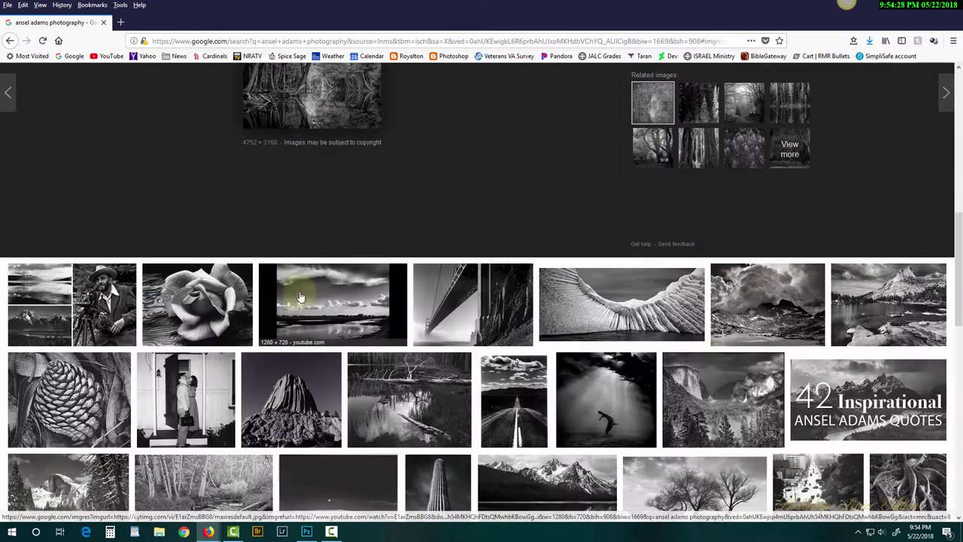
{"action": "left_click", "coordinate": [192, 305]}
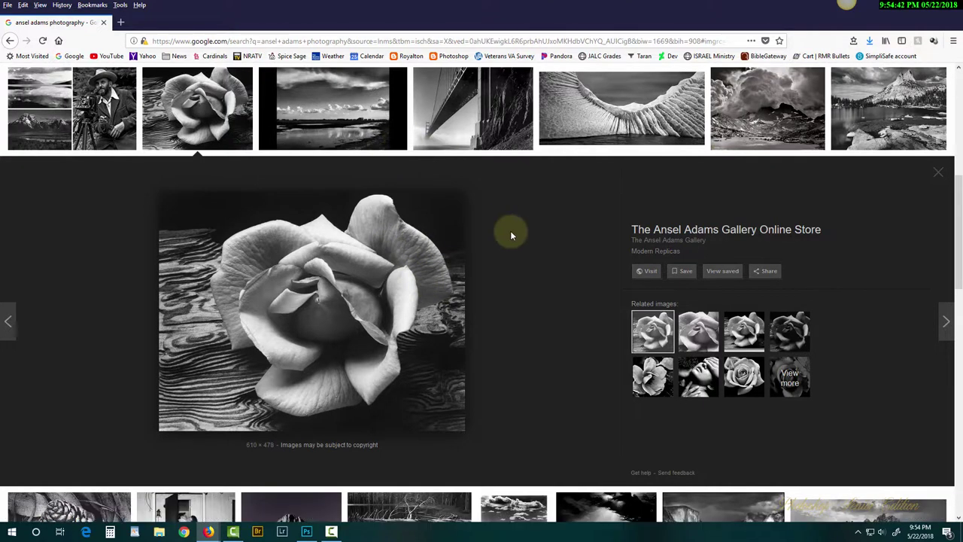
{"action": "scroll", "coordinate": [510, 232], "scroll_direction": "down", "scroll_amount": 3}
{"action": "scroll", "coordinate": [511, 236], "scroll_direction": "down", "scroll_amount": 1}
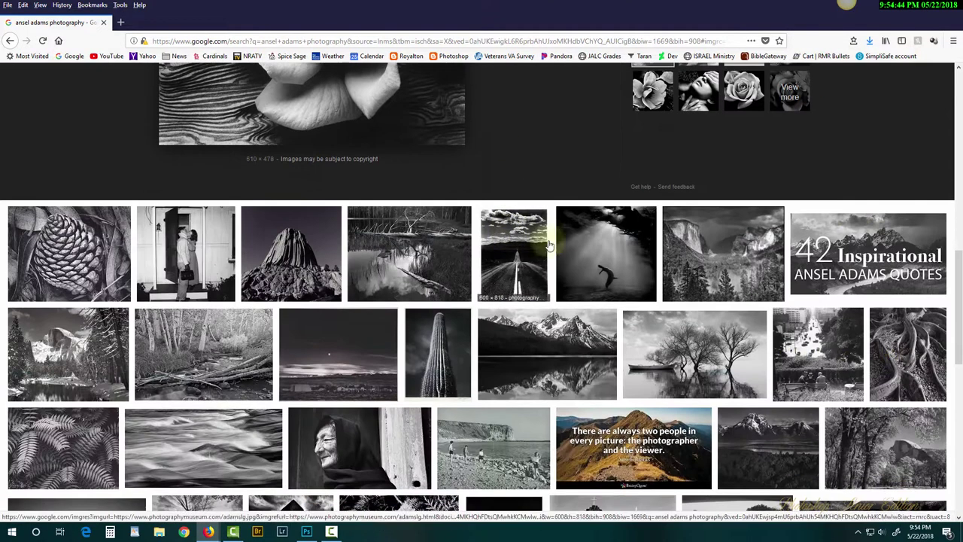
{"action": "left_click", "coordinate": [590, 245]}
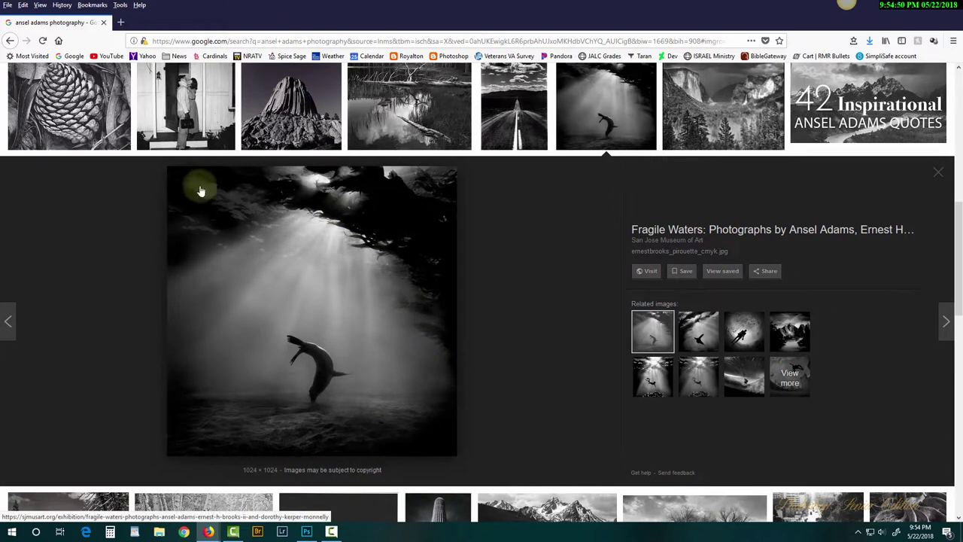
Browse further results and examine the forested valley between granite cliffs and the rugged snowy peaks under streaked clouds.
{"action": "scroll", "coordinate": [468, 231], "scroll_direction": "down", "scroll_amount": 5}
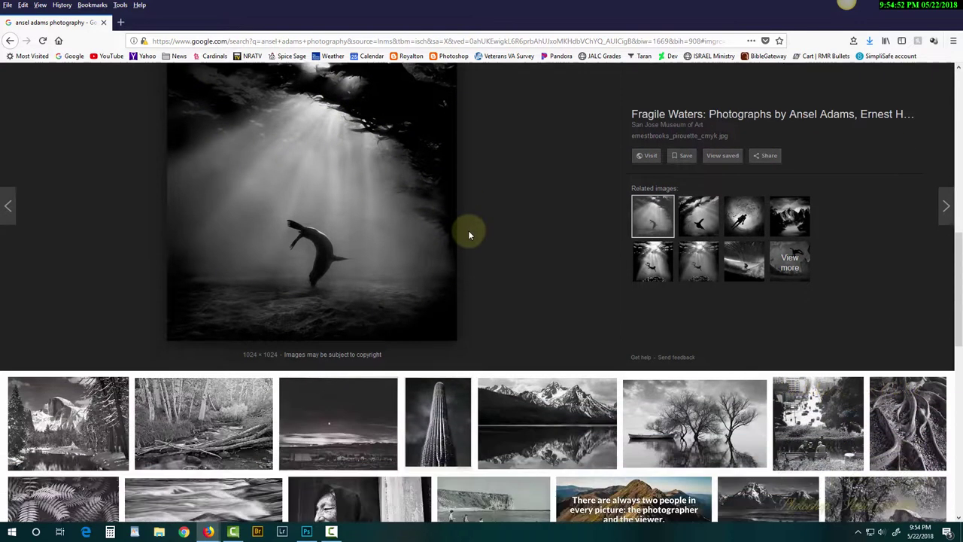
{"action": "scroll", "coordinate": [468, 236], "scroll_direction": "down", "scroll_amount": 5}
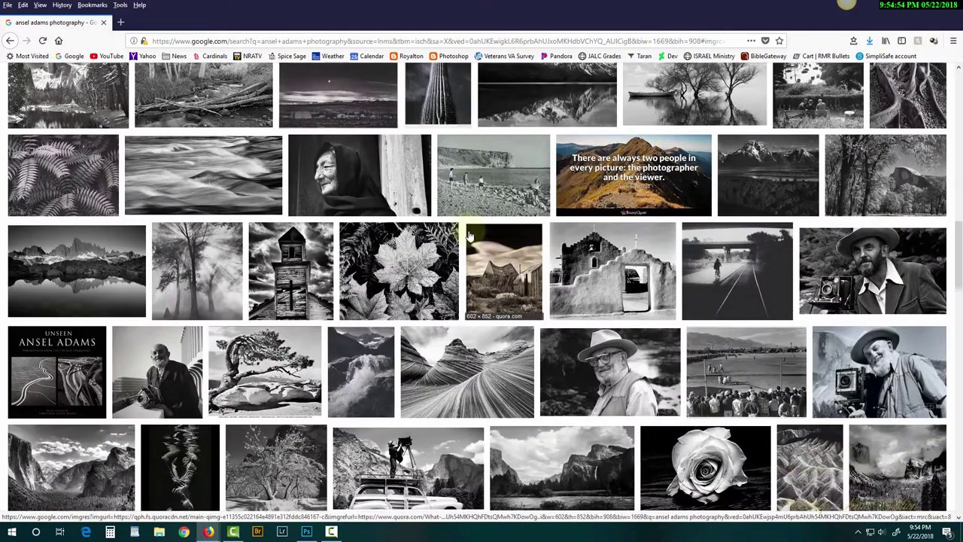
{"action": "scroll", "coordinate": [468, 236], "scroll_direction": "up", "scroll_amount": 2}
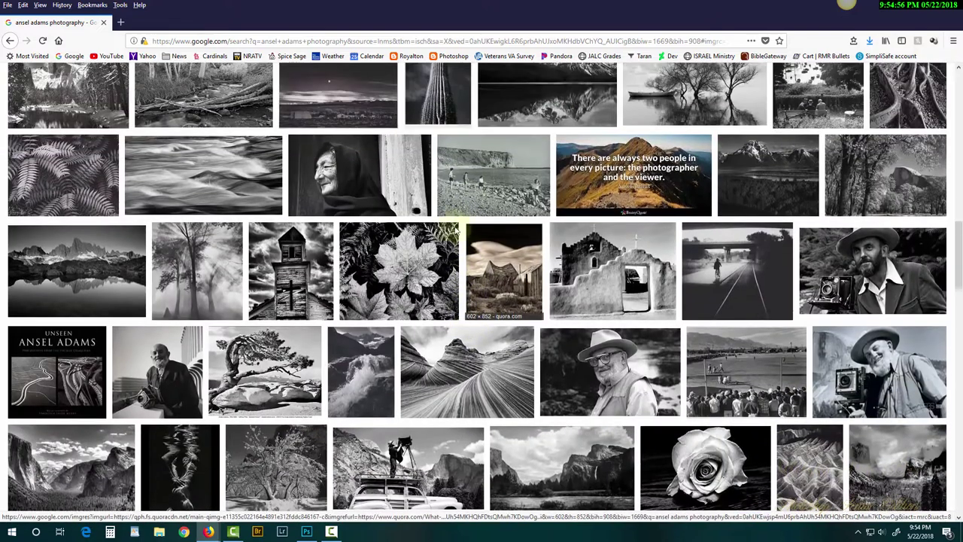
{"action": "scroll", "coordinate": [277, 272], "scroll_direction": "down", "scroll_amount": 1}
{"action": "scroll", "coordinate": [277, 272], "scroll_direction": "down", "scroll_amount": 6}
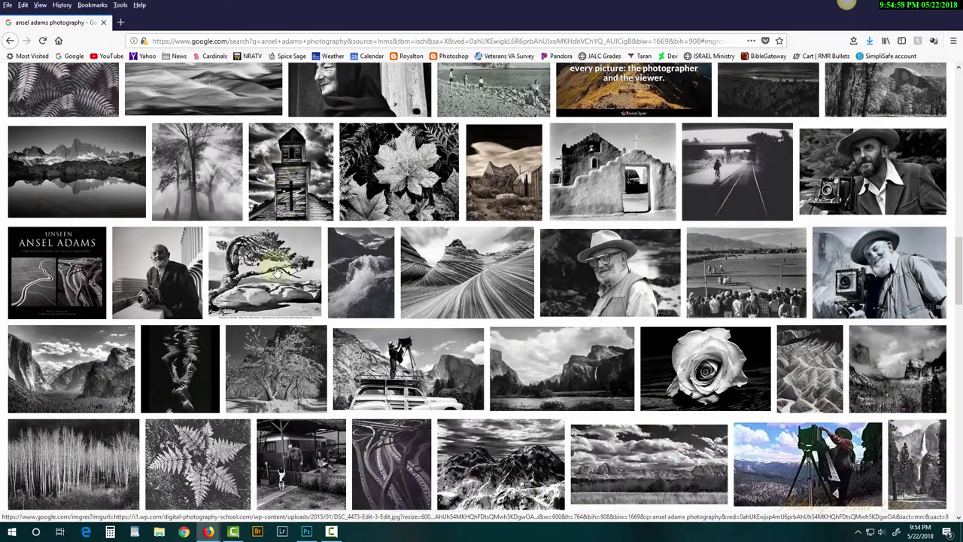
{"action": "left_click", "coordinate": [79, 242]}
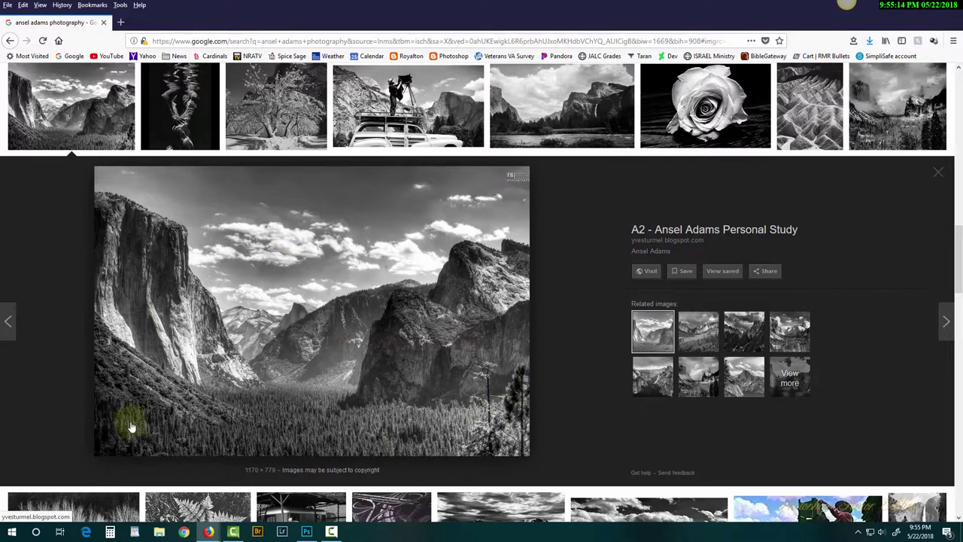
{"action": "scroll", "coordinate": [447, 229], "scroll_direction": "down", "scroll_amount": 1}
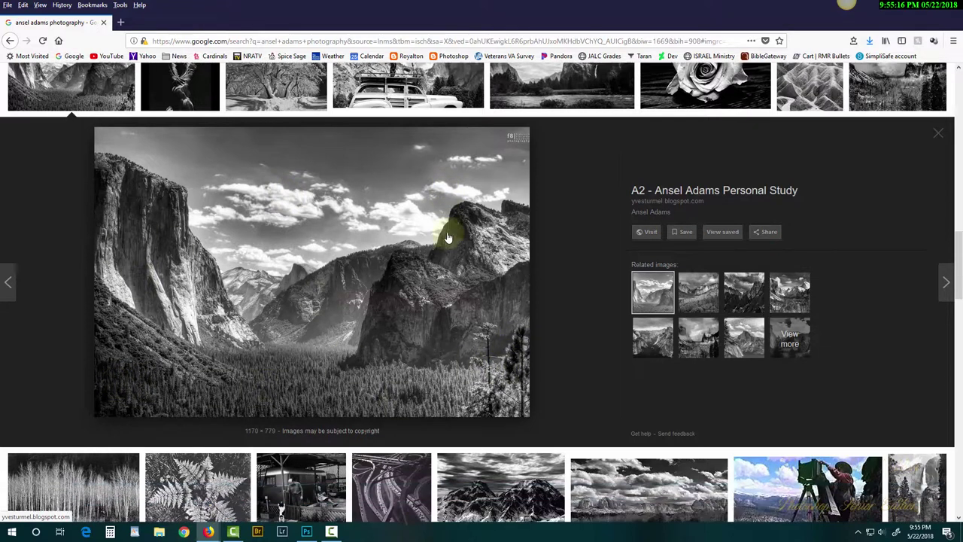
{"action": "scroll", "coordinate": [447, 239], "scroll_direction": "down", "scroll_amount": 4}
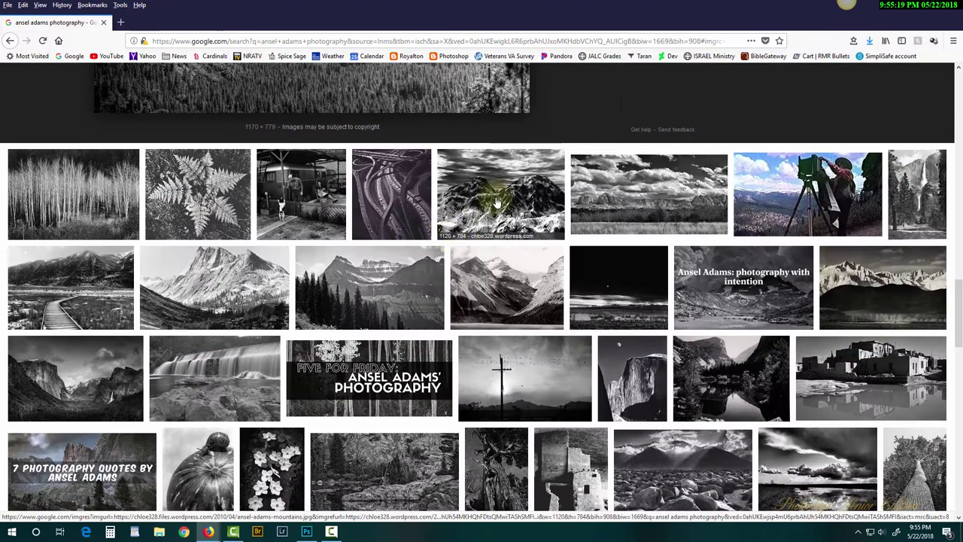
{"action": "left_click", "coordinate": [497, 203]}
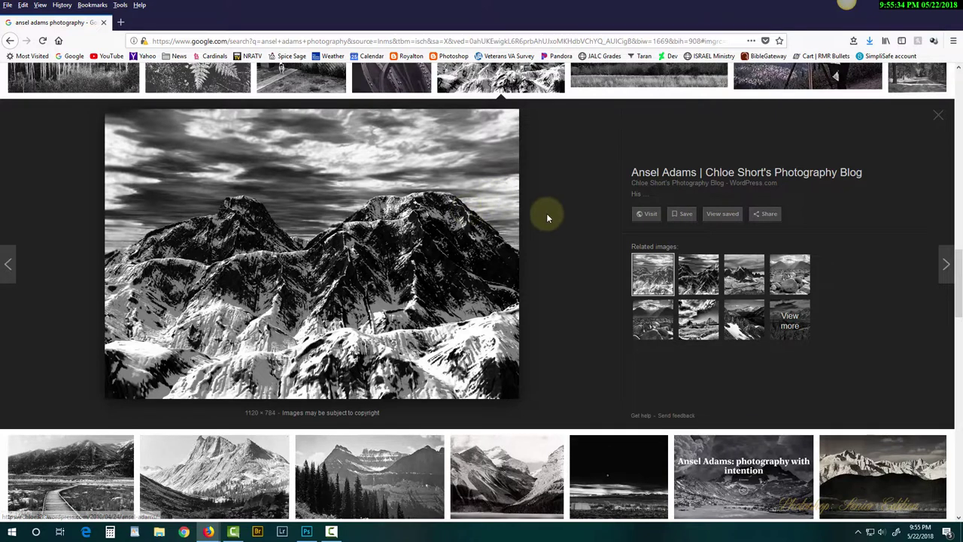
Examine the snowy granite dome photo with the moon beside it, and look through the remaining Ansel Adams results.
{"action": "scroll", "coordinate": [548, 219], "scroll_direction": "down", "scroll_amount": 1}
{"action": "scroll", "coordinate": [548, 219], "scroll_direction": "down", "scroll_amount": 2}
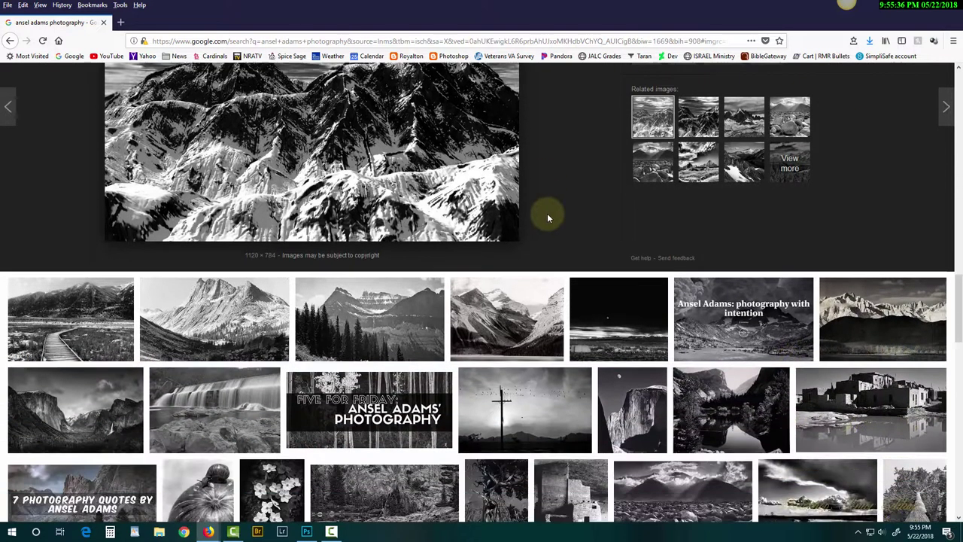
{"action": "scroll", "coordinate": [548, 219], "scroll_direction": "down", "scroll_amount": 2}
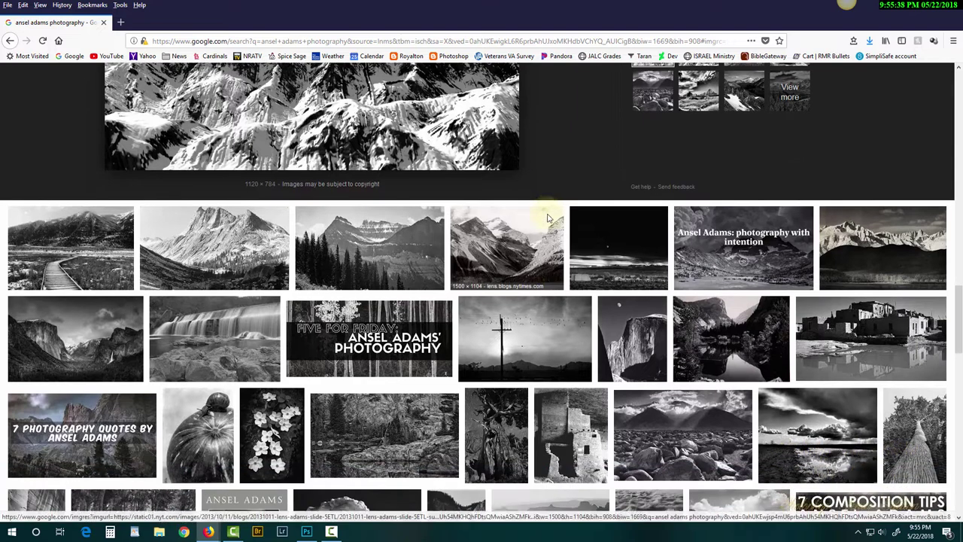
{"action": "scroll", "coordinate": [548, 218], "scroll_direction": "down", "scroll_amount": 2}
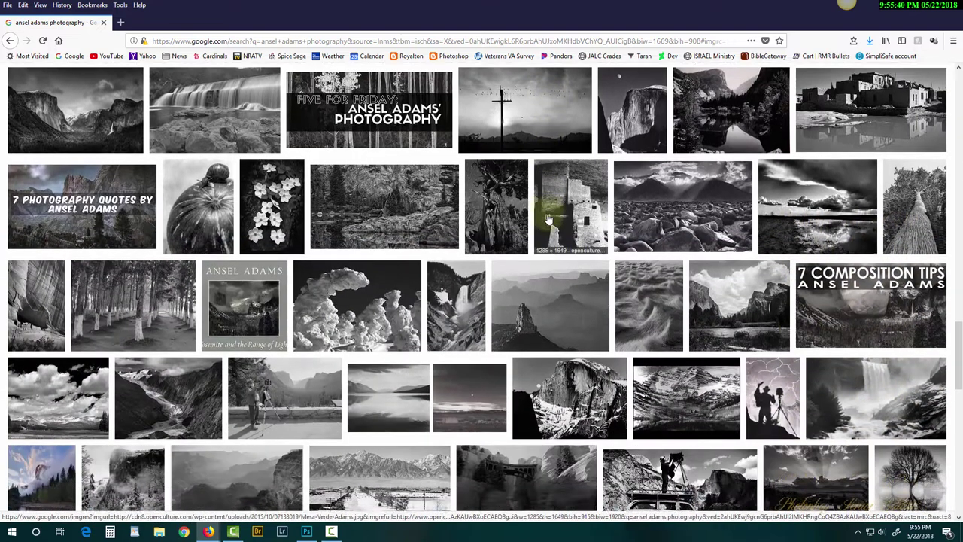
{"action": "scroll", "coordinate": [548, 218], "scroll_direction": "down", "scroll_amount": 2}
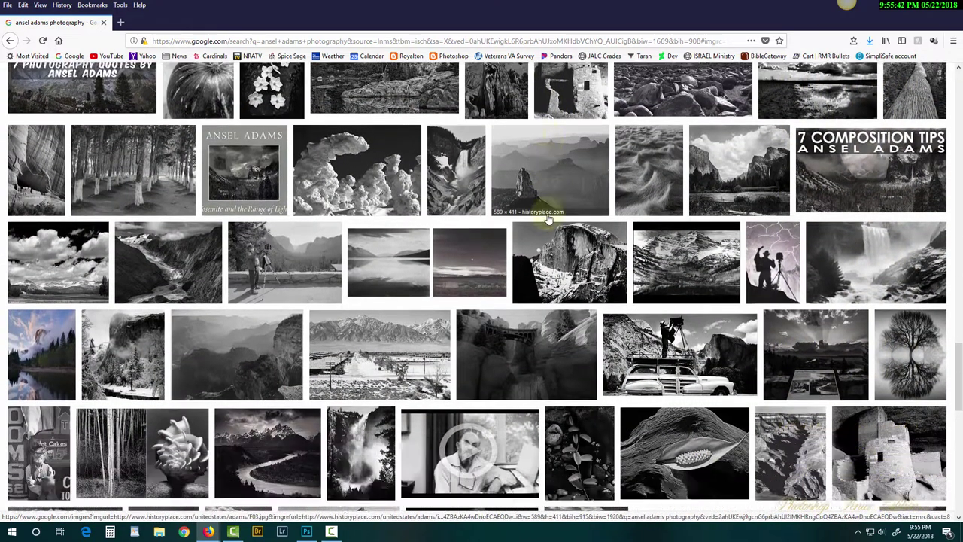
{"action": "left_click", "coordinate": [578, 193]}
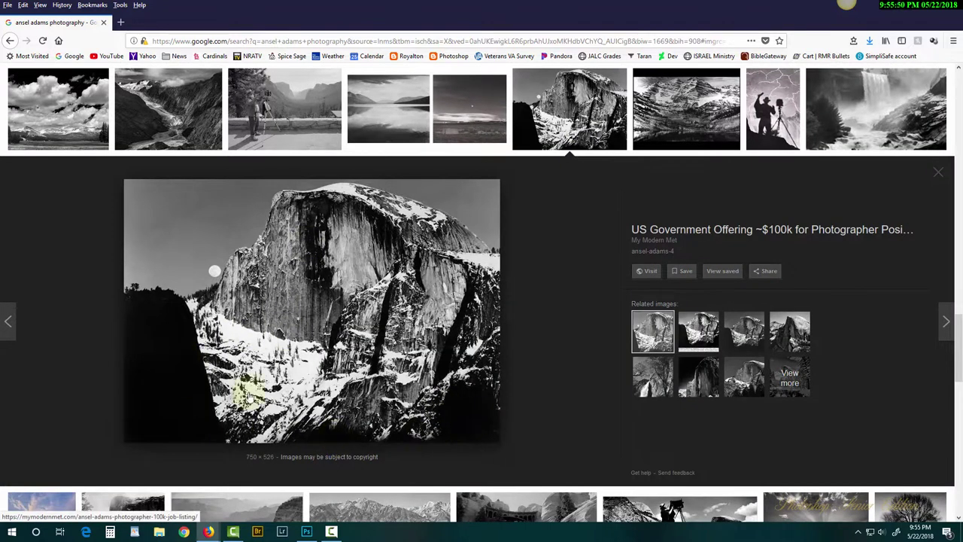
{"action": "scroll", "coordinate": [526, 302], "scroll_direction": "down", "scroll_amount": 2}
{"action": "scroll", "coordinate": [525, 302], "scroll_direction": "down", "scroll_amount": 5}
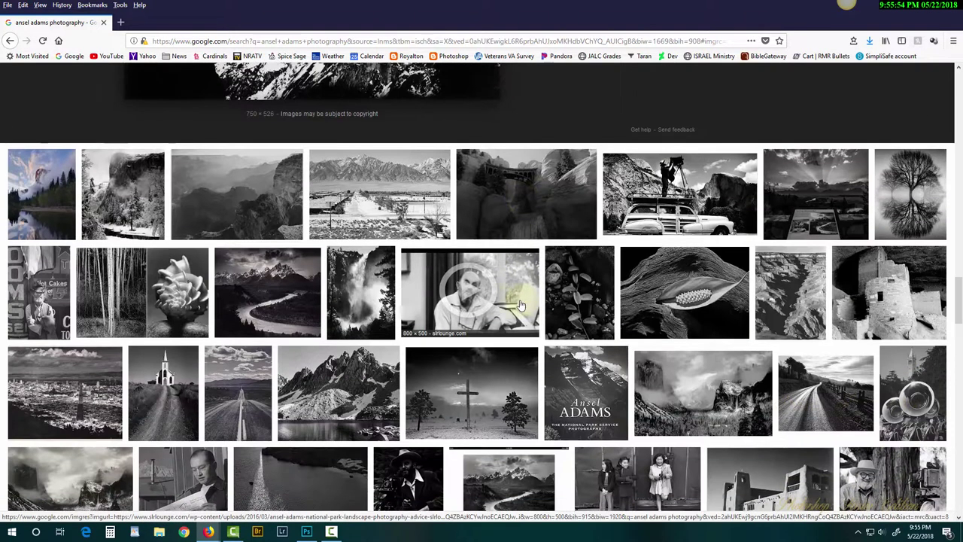
{"action": "scroll", "coordinate": [508, 304], "scroll_direction": "down", "scroll_amount": 3}
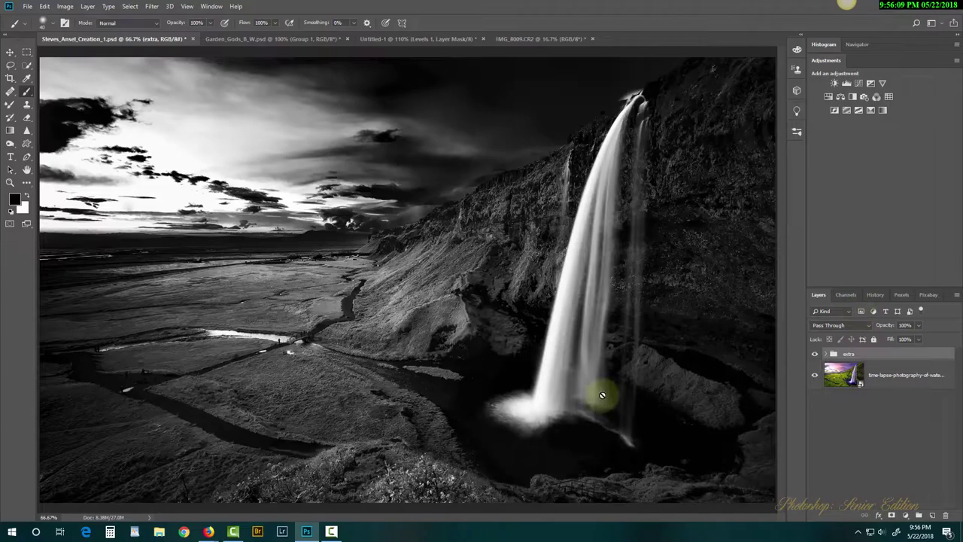
Hide the extra group on the waterfall image, and show Group 1 in Garden_Gods_B_W.psd to compare colour with black and white.
{"action": "mouse_move", "coordinate": [329, 535]}
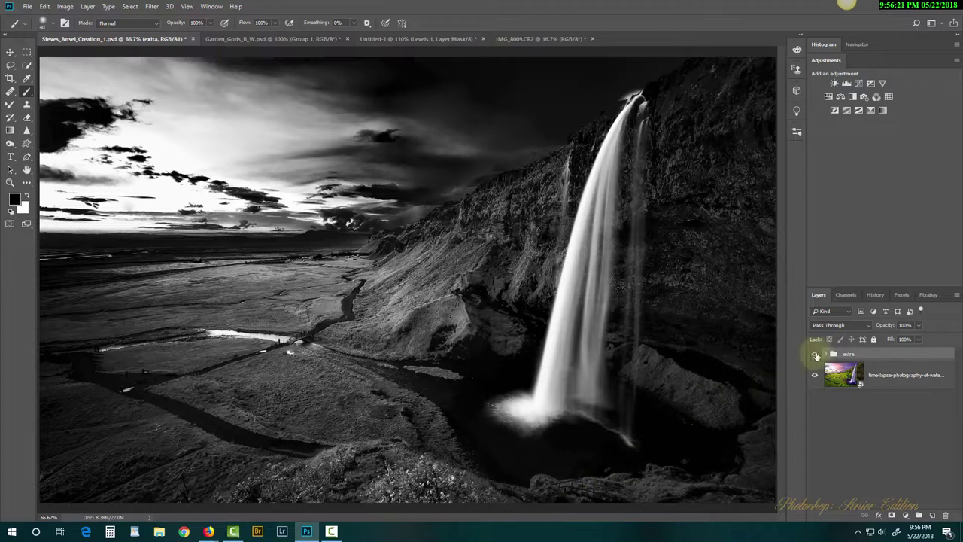
{"action": "left_click", "coordinate": [815, 354]}
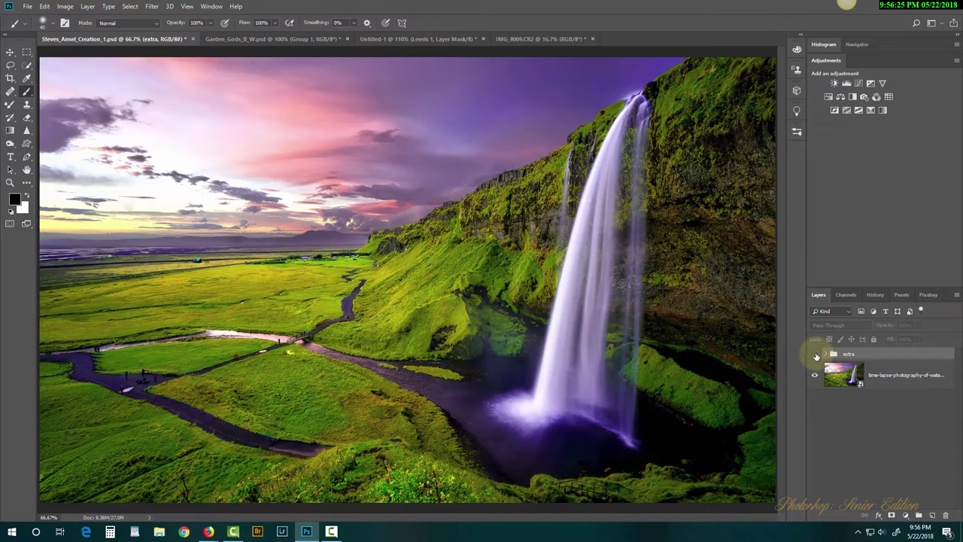
{"action": "key", "text": "ctrl+Tab"}
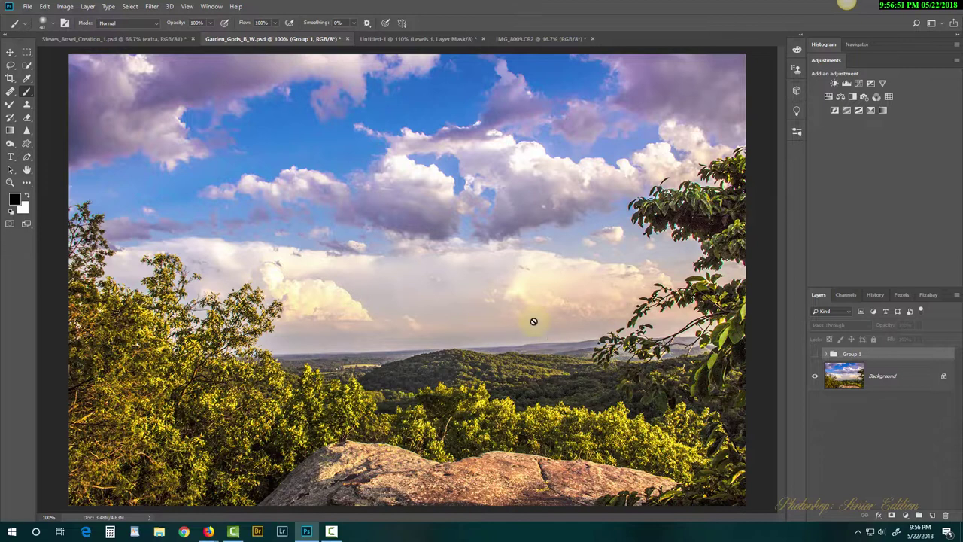
{"action": "left_click", "coordinate": [815, 355]}
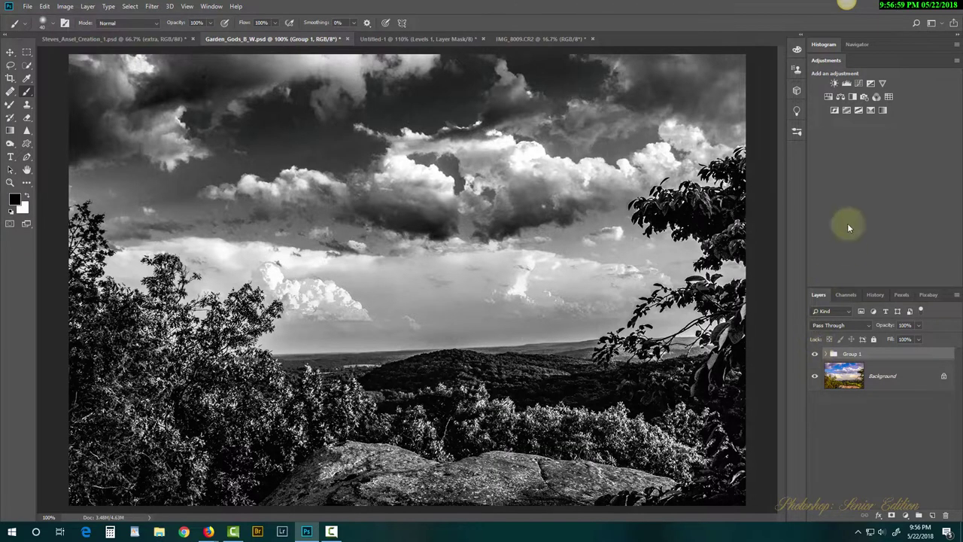
In the Untitled-1 lake image, hide and show the Levels and Gradient Map layers to compare the colour and black-and-white versions.
{"action": "left_click", "coordinate": [425, 38]}
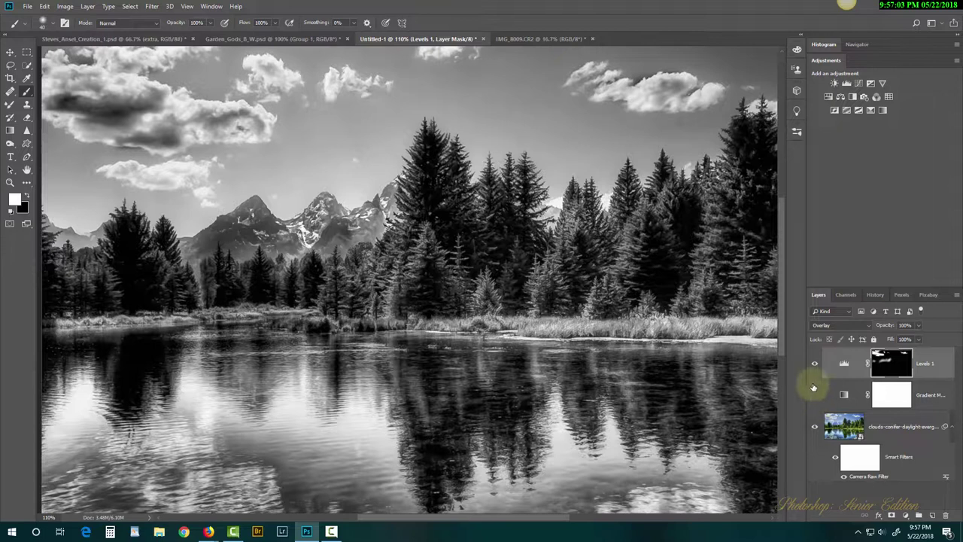
{"action": "left_click_drag", "start_coordinate": [815, 364], "coordinate": [828, 409]}
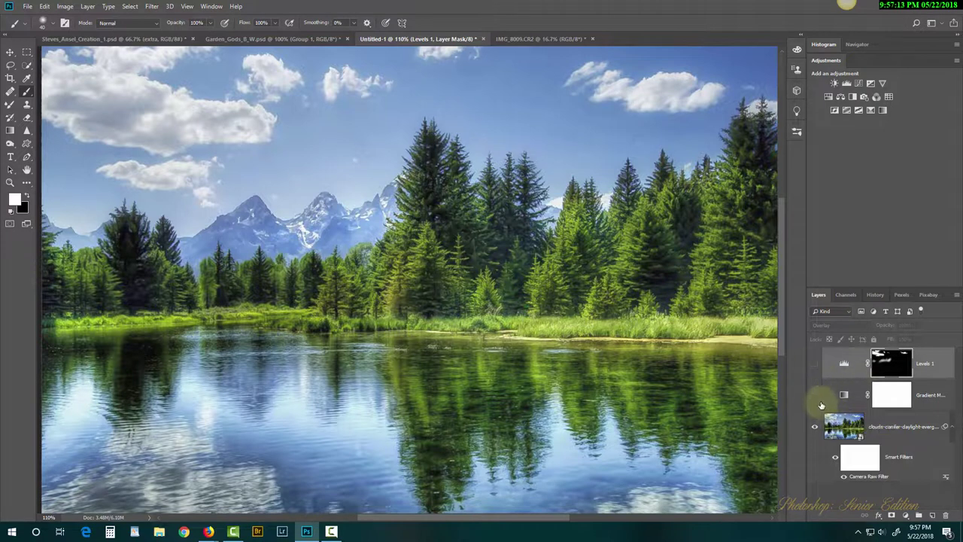
{"action": "left_click_drag", "start_coordinate": [815, 396], "coordinate": [823, 370]}
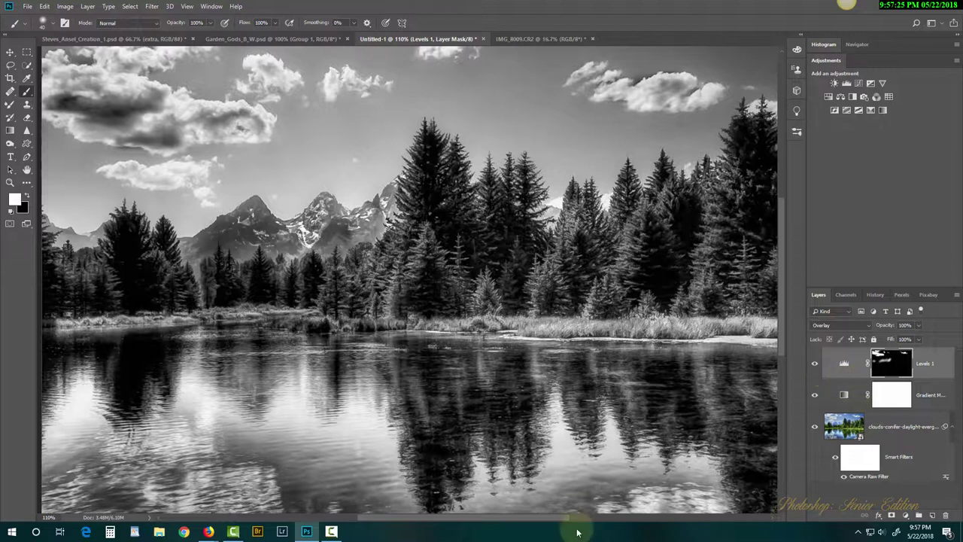
In the IMG_8009.CR2 railroad photo, reset the foreground and background colours to default and add a Gradient Map adjustment layer.
{"action": "key", "text": "ctrl+Tab"}
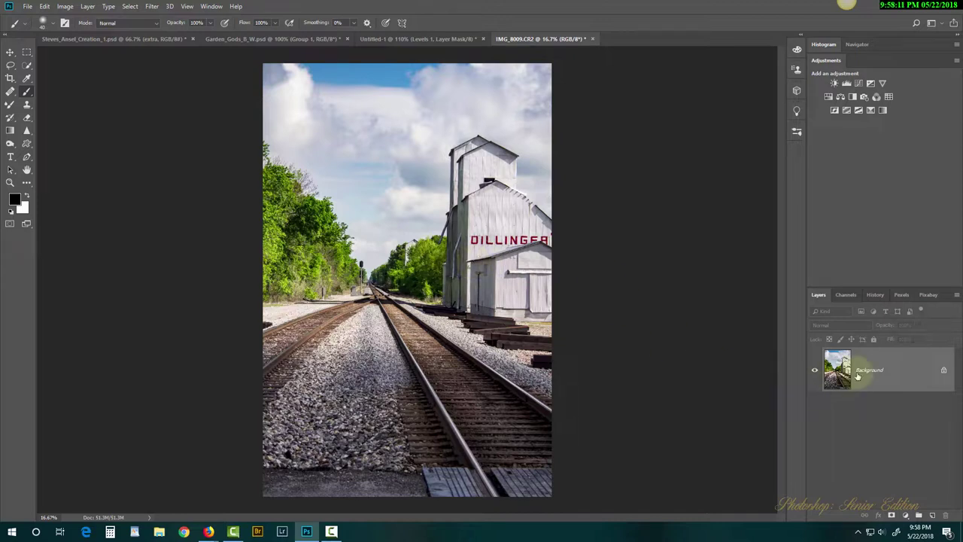
{"action": "left_click", "coordinate": [12, 210]}
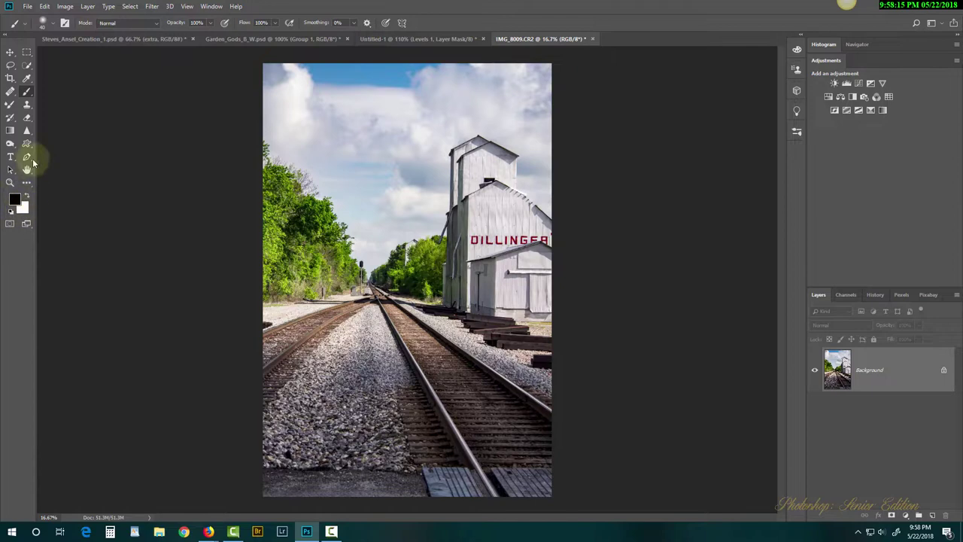
{"action": "left_click", "coordinate": [27, 82]}
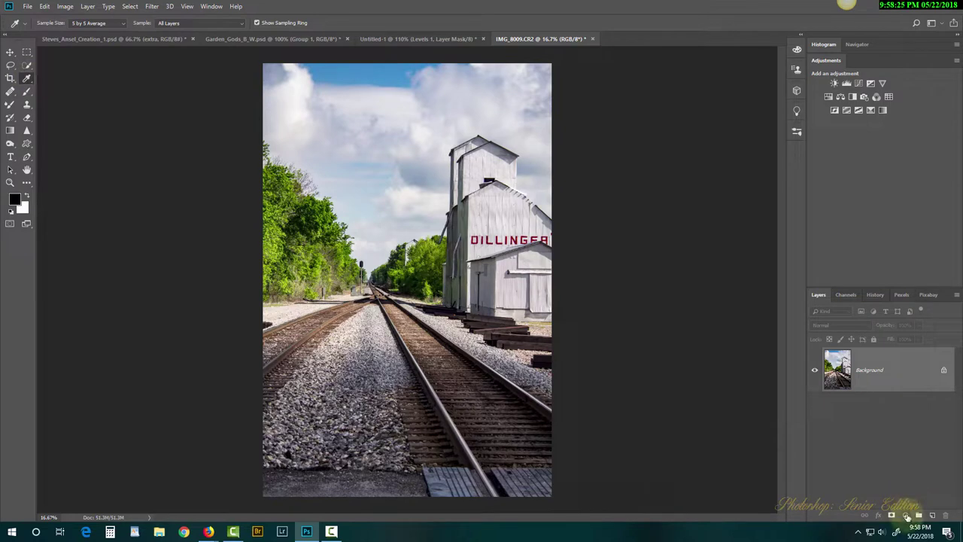
{"action": "left_click", "coordinate": [907, 516]}
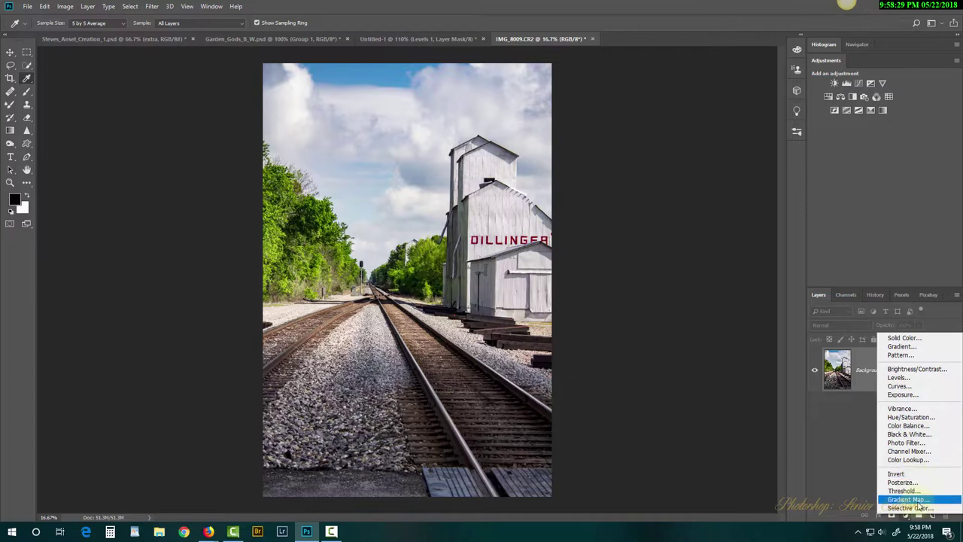
{"action": "left_click", "coordinate": [906, 500]}
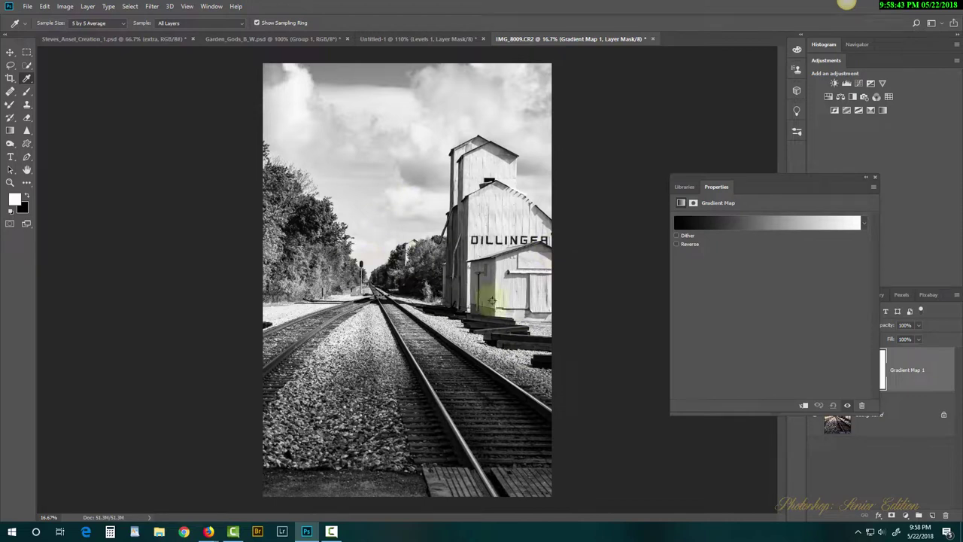
Reset the gradient map's presets, replacing the current gradients with the default set.
{"action": "left_click", "coordinate": [864, 225]}
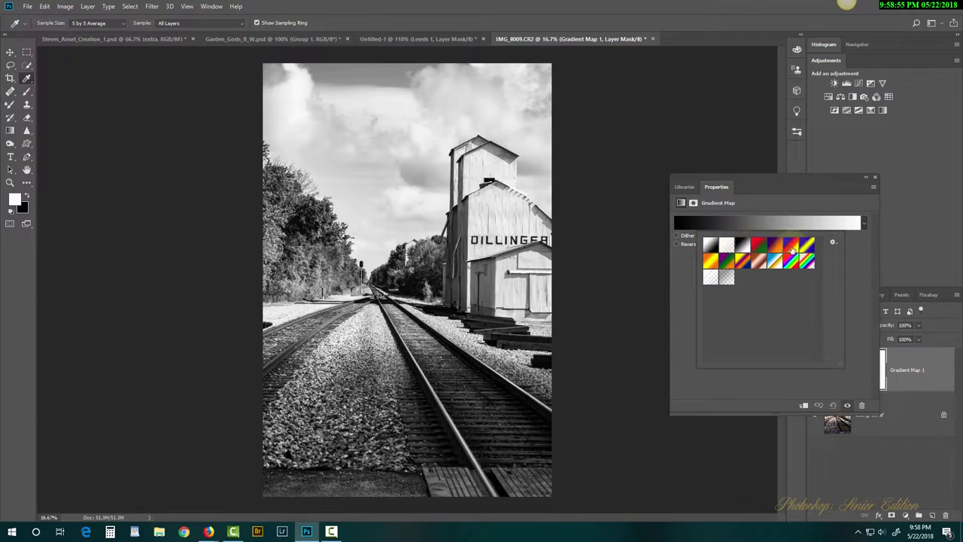
{"action": "left_click", "coordinate": [833, 242]}
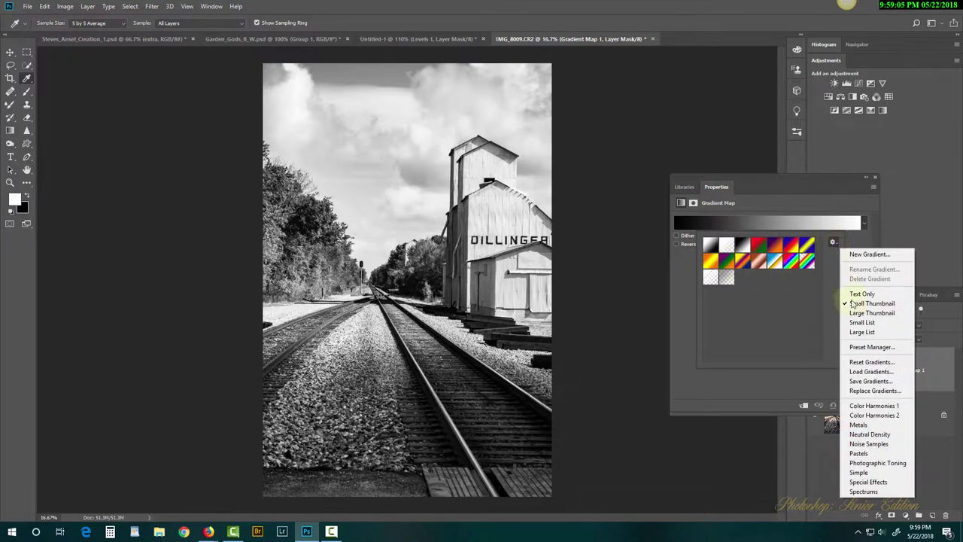
{"action": "left_click", "coordinate": [873, 361]}
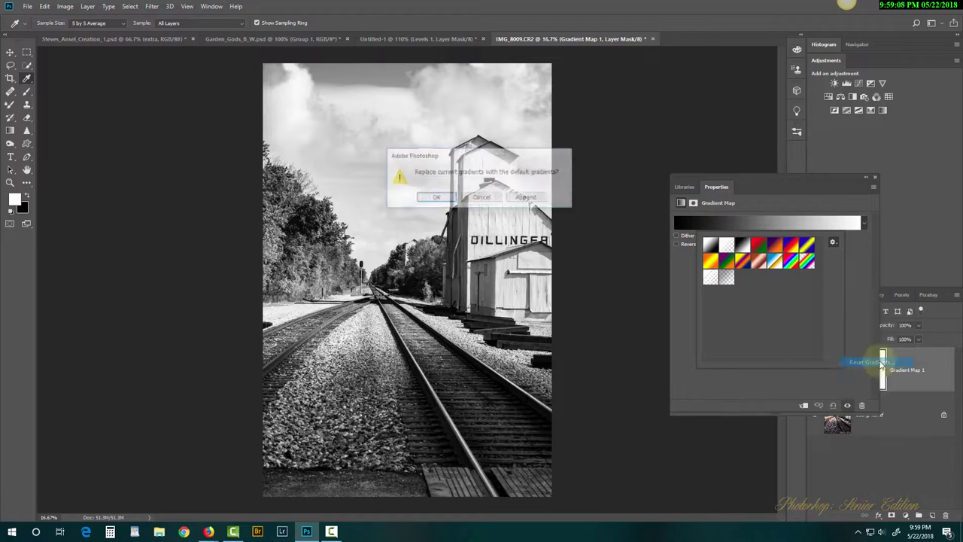
{"action": "left_click", "coordinate": [437, 197]}
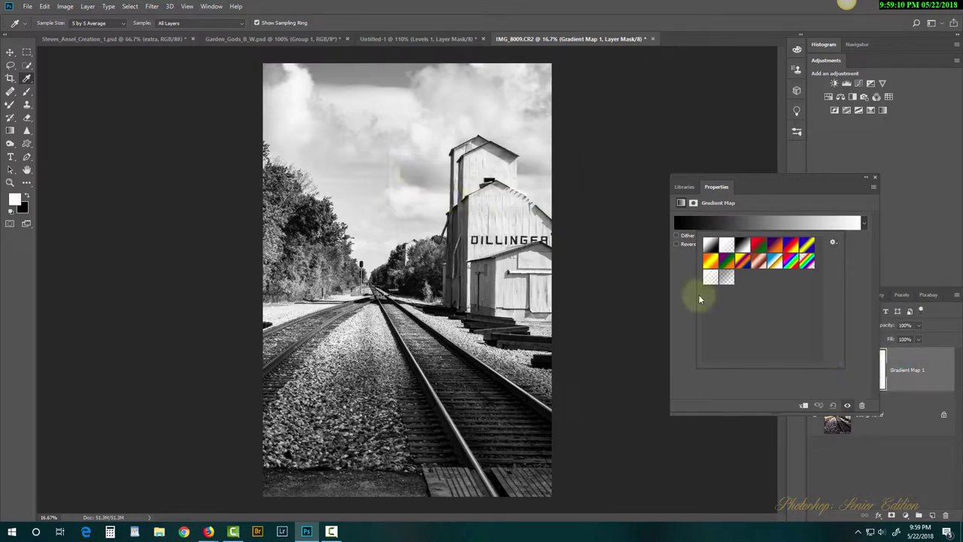
Try the foreground-to-background gradient preset on the gradient map, switching the Reverse option on and off.
{"action": "left_click", "coordinate": [712, 245]}
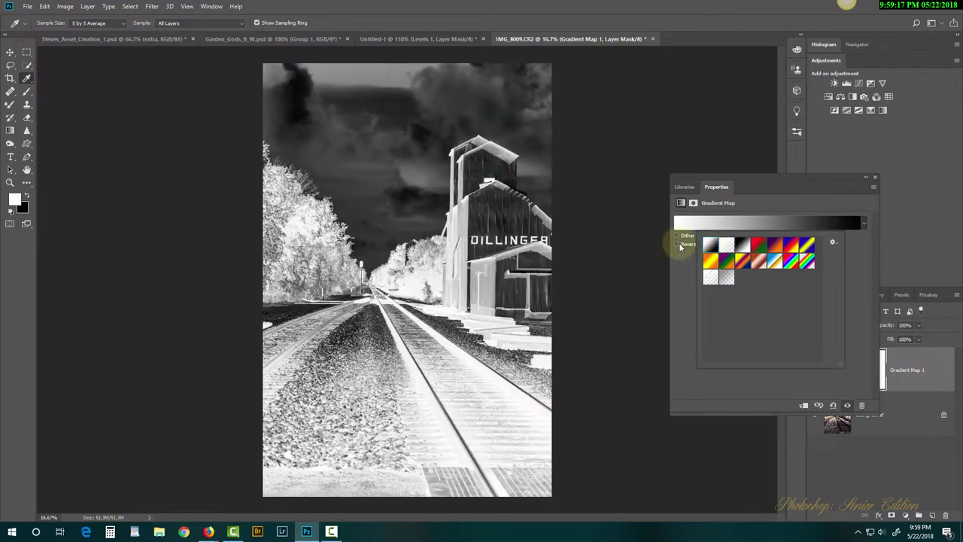
{"action": "left_click", "coordinate": [741, 245]}
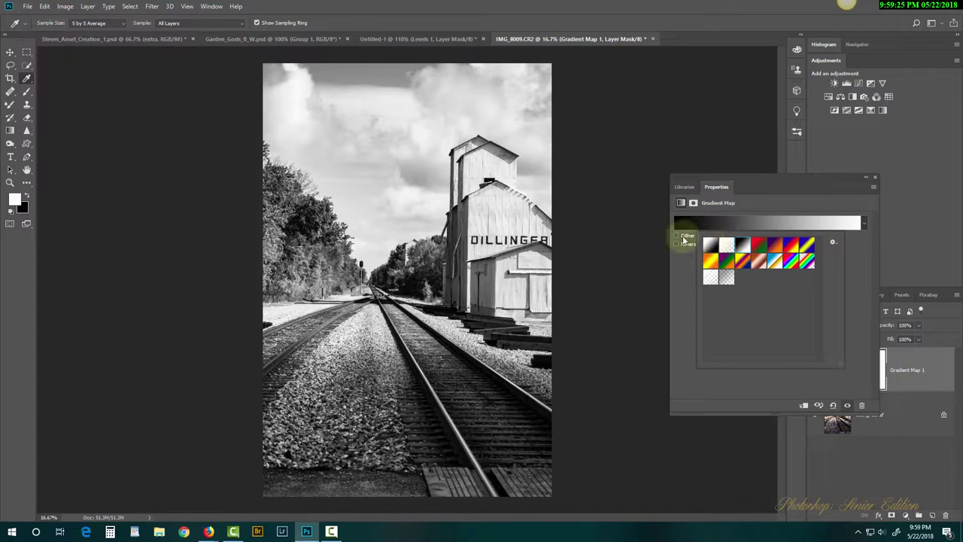
{"action": "left_click", "coordinate": [692, 245]}
{"action": "left_click", "coordinate": [677, 245]}
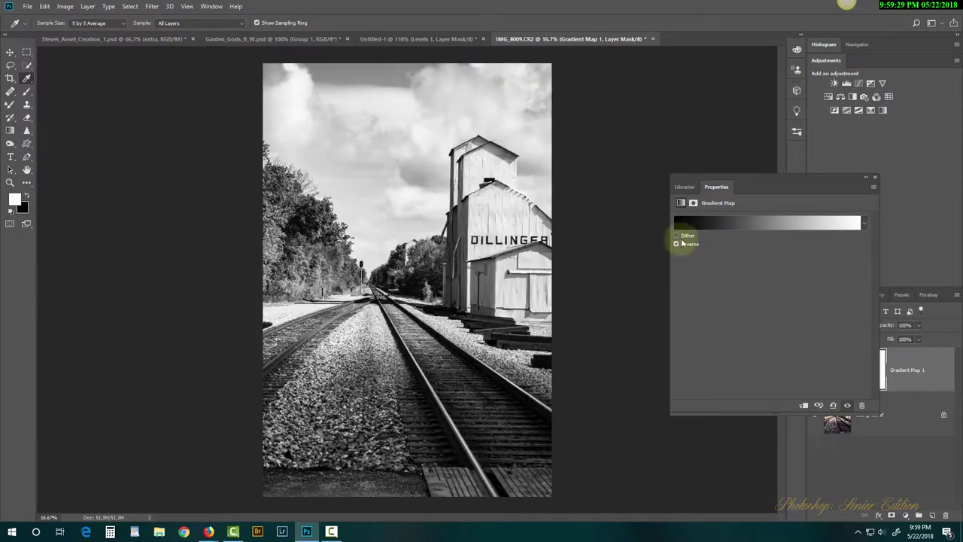
{"action": "left_click", "coordinate": [677, 243]}
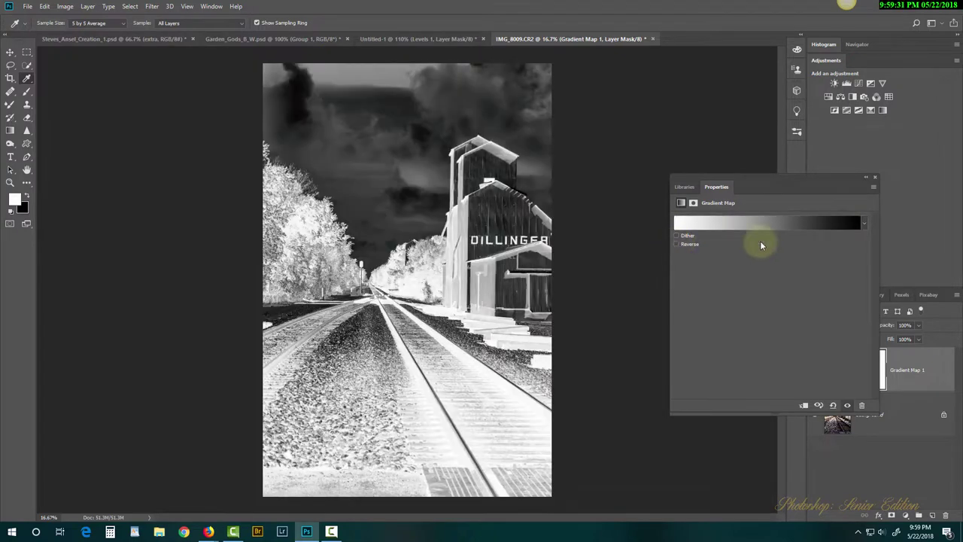
Apply the Black, White preset to the gradient map and open it in the Gradient Editor.
{"action": "left_click", "coordinate": [865, 221]}
{"action": "left_click", "coordinate": [743, 244]}
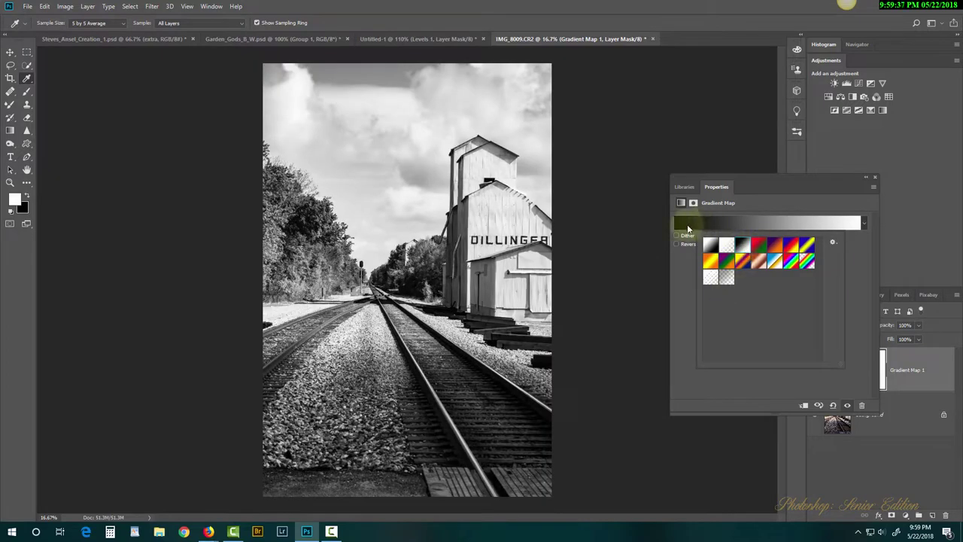
{"action": "left_click", "coordinate": [689, 225]}
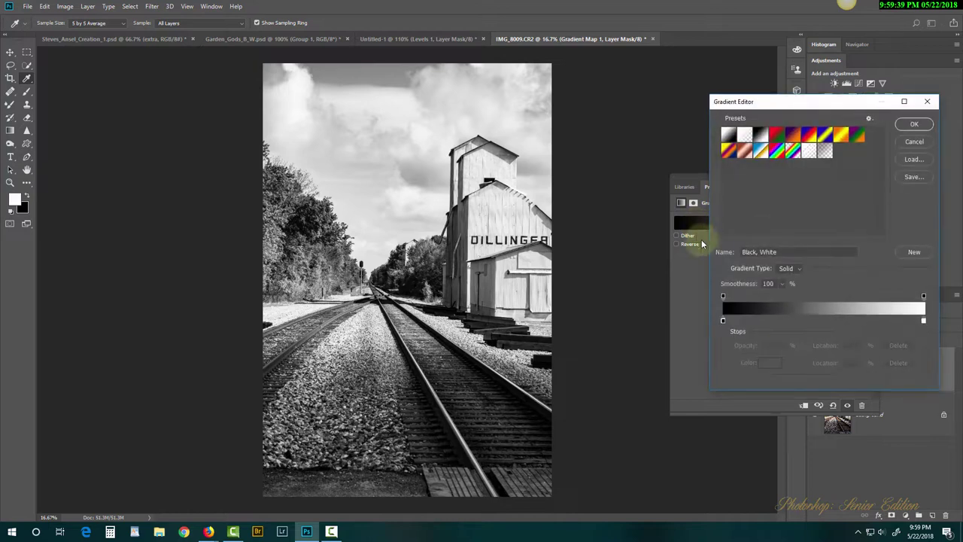
{"action": "left_click_drag", "start_coordinate": [799, 101], "coordinate": [765, 103]}
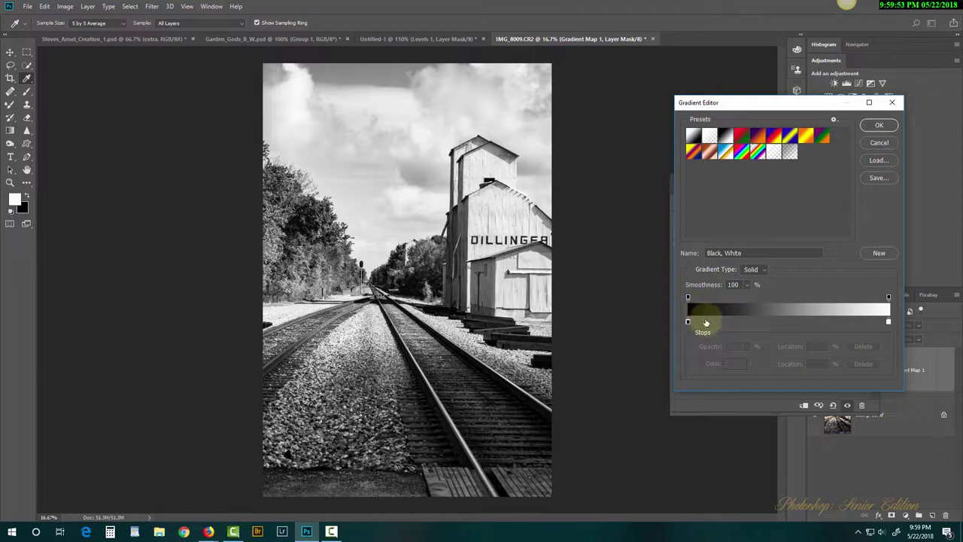
Add a dark grey colour stop (#171717) at 13% near the gradient's black end, and apply the edited gradient.
{"action": "left_click", "coordinate": [705, 322]}
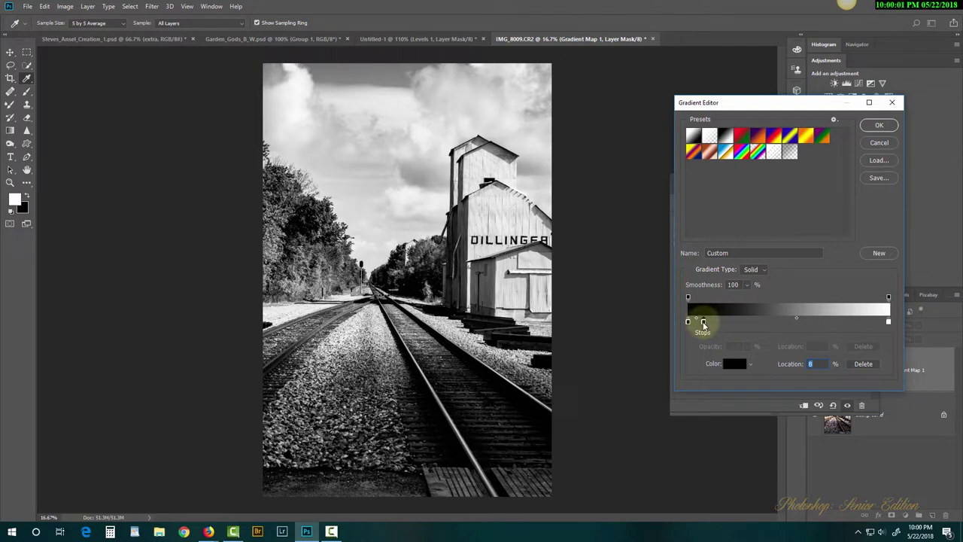
{"action": "double_click", "coordinate": [704, 322]}
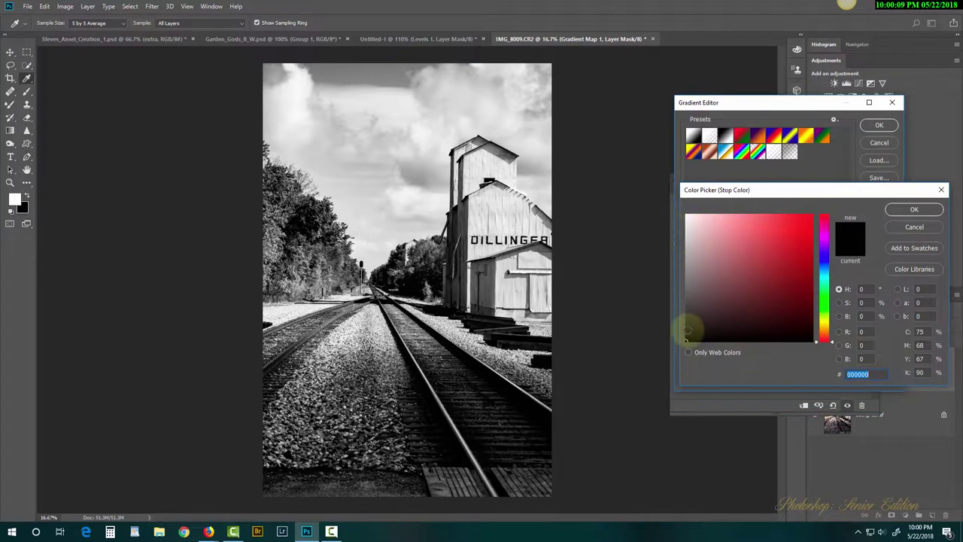
{"action": "left_click", "coordinate": [686, 330]}
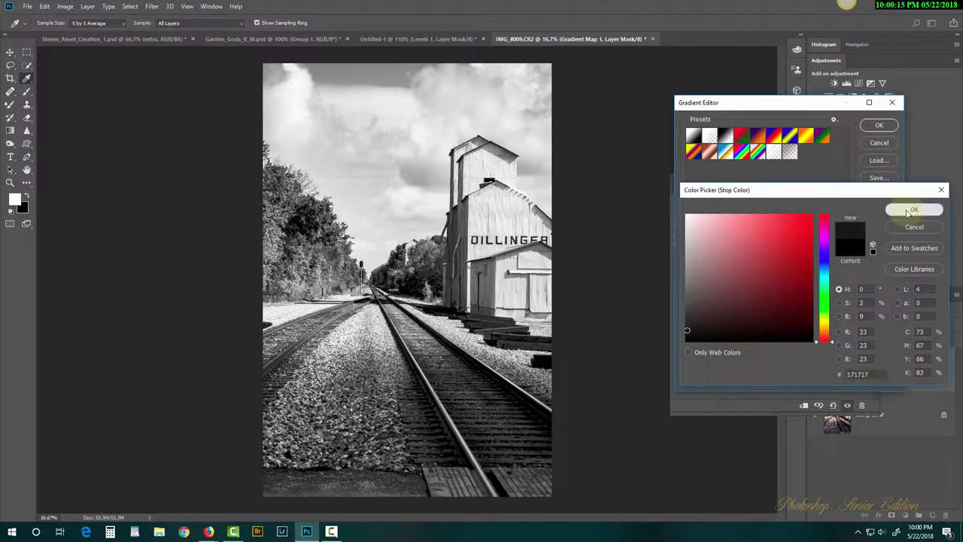
{"action": "left_click", "coordinate": [910, 210]}
{"action": "left_click_drag", "start_coordinate": [703, 324], "coordinate": [715, 324]}
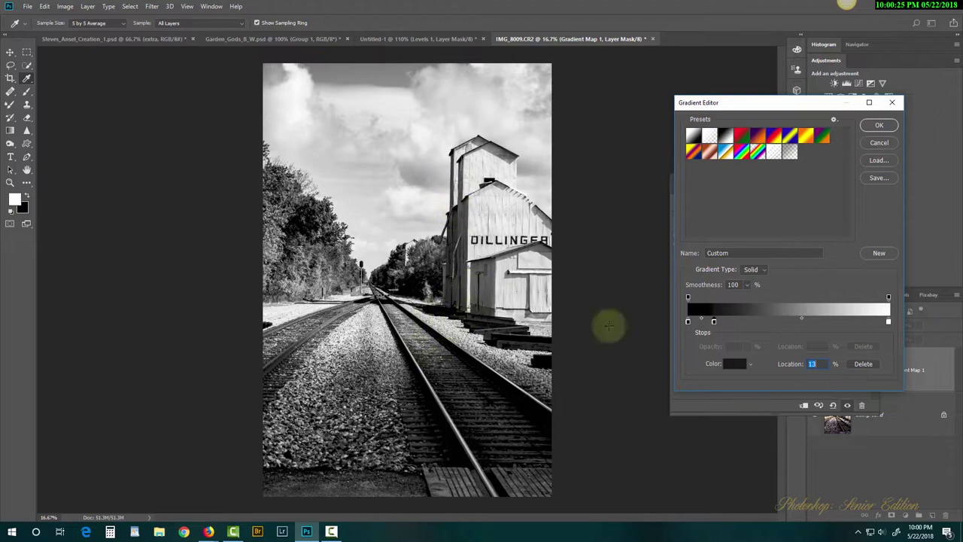
{"action": "left_click", "coordinate": [878, 126]}
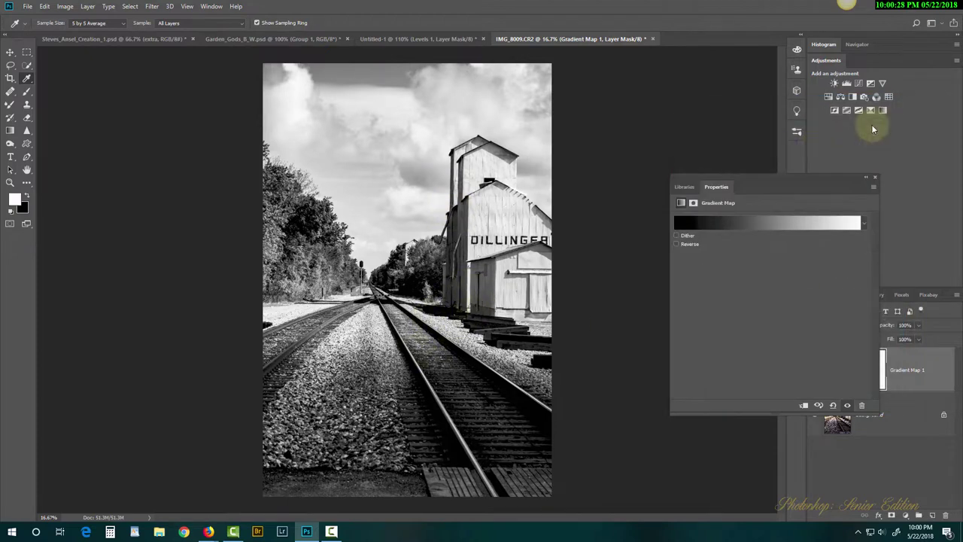
{"action": "left_click", "coordinate": [875, 178]}
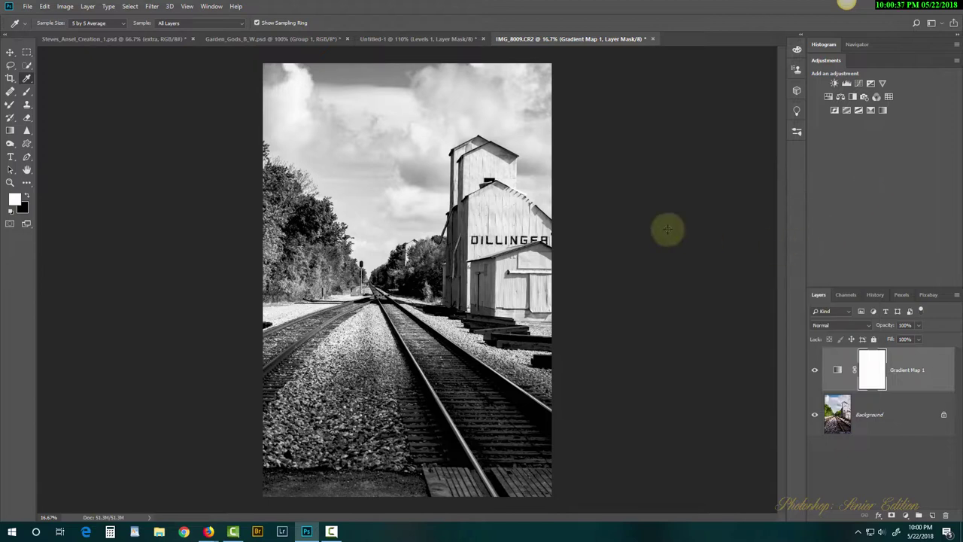
Try a Hue/Saturation adjustment layer above the gradient map, with on-image adjustment enabled.
{"action": "left_click", "coordinate": [829, 97]}
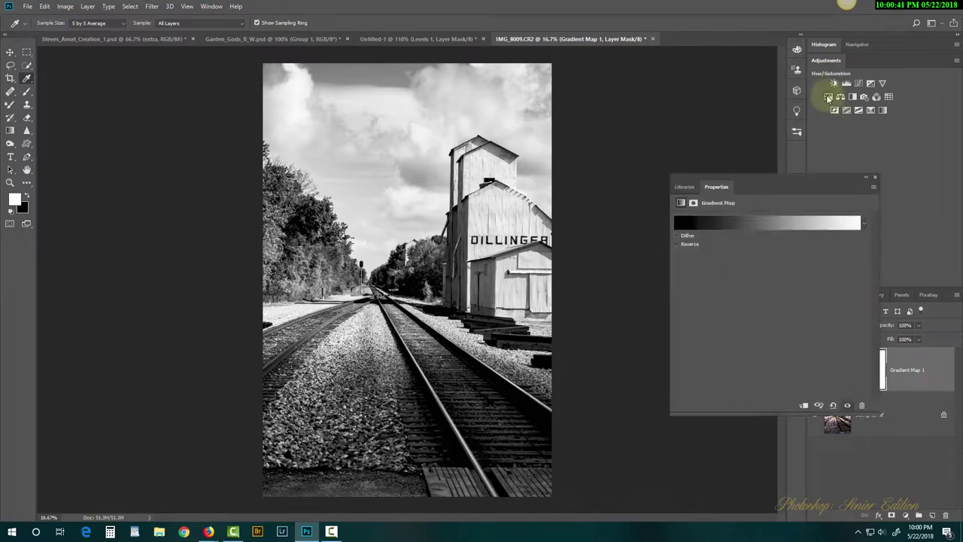
{"action": "left_click_drag", "start_coordinate": [767, 186], "coordinate": [726, 180]}
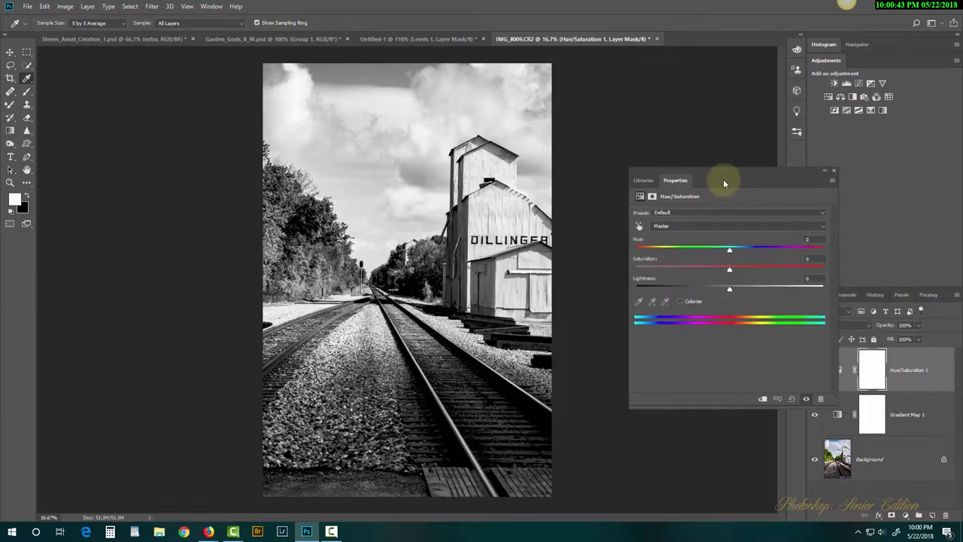
{"action": "left_click", "coordinate": [638, 228]}
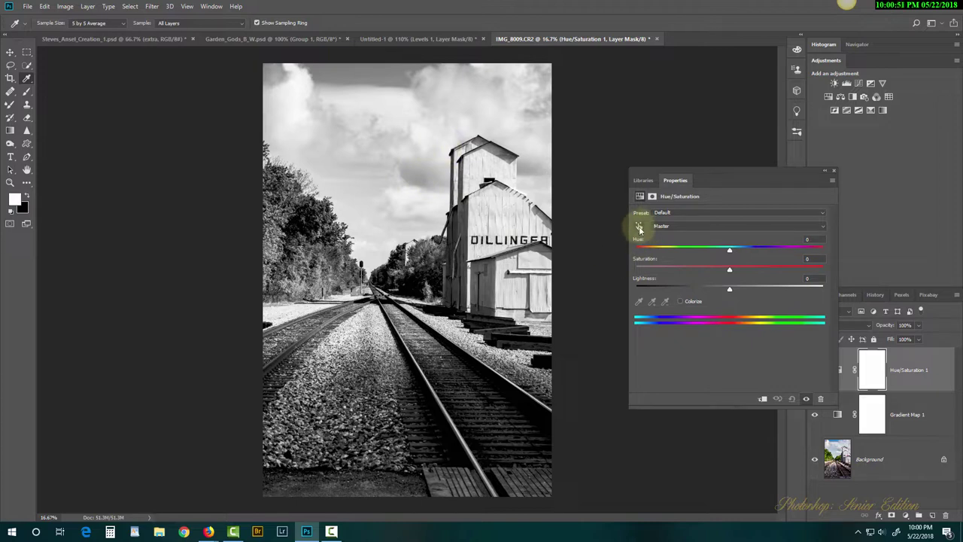
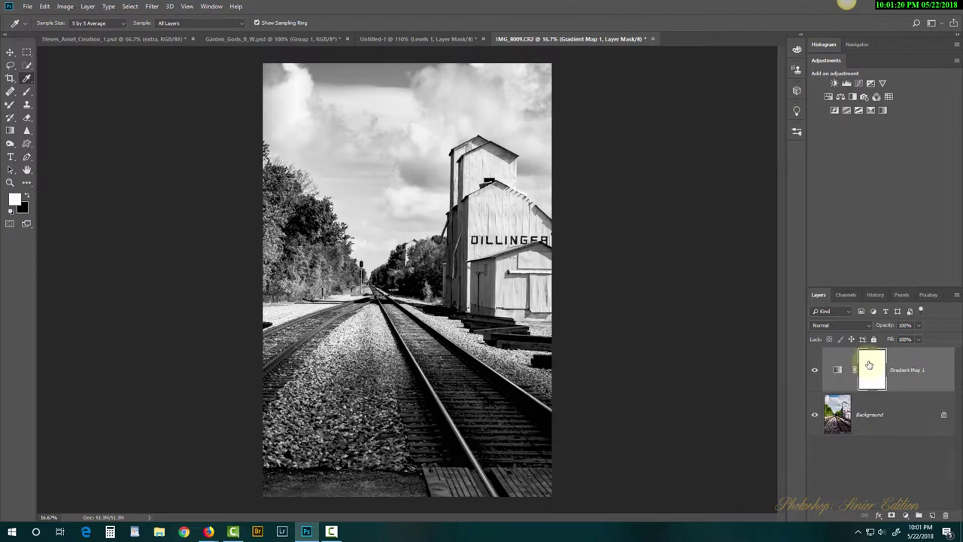
Add a Hue/Saturation adjustment layer directly above the Background and target its Blues range by sampling the sky in the photo.
{"action": "left_click", "coordinate": [815, 371]}
{"action": "left_click", "coordinate": [815, 372]}
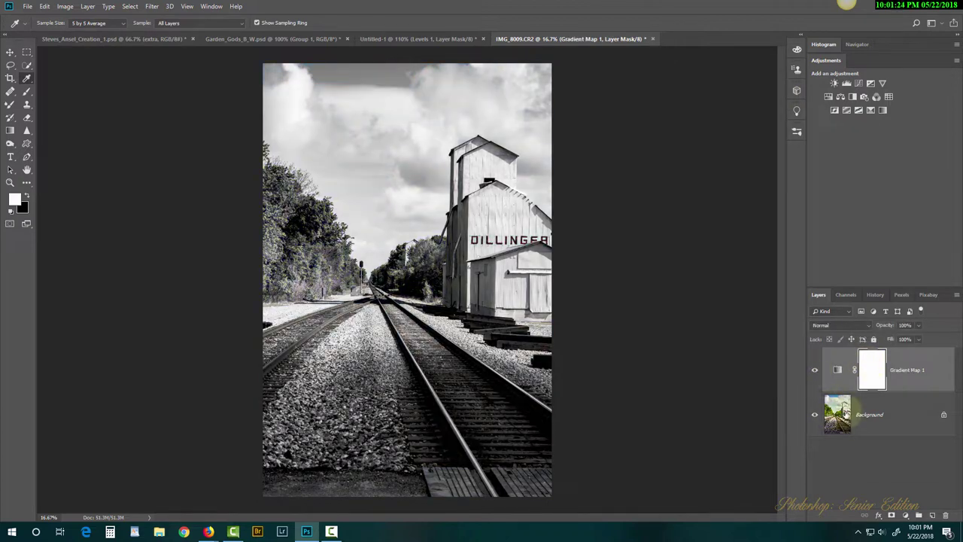
{"action": "left_click", "coordinate": [838, 408]}
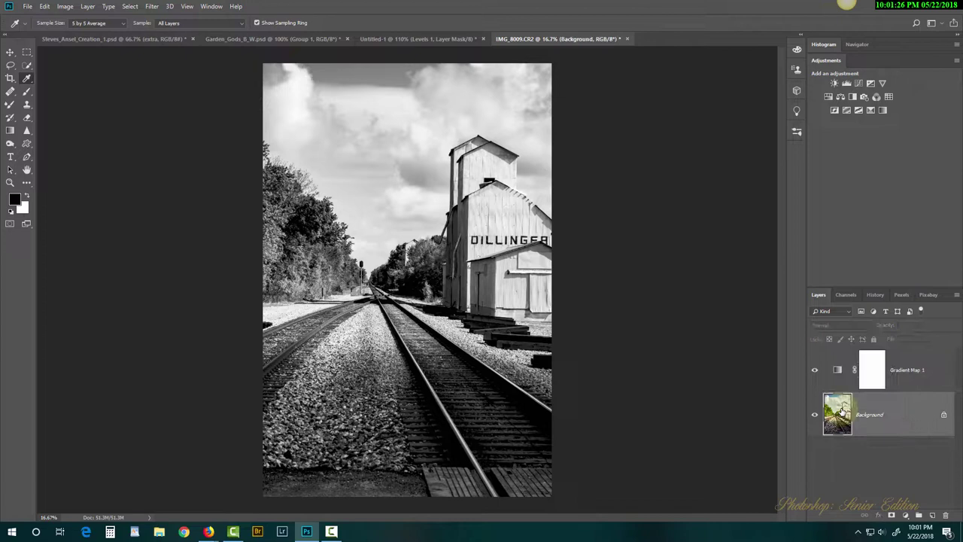
{"action": "left_click", "coordinate": [828, 97]}
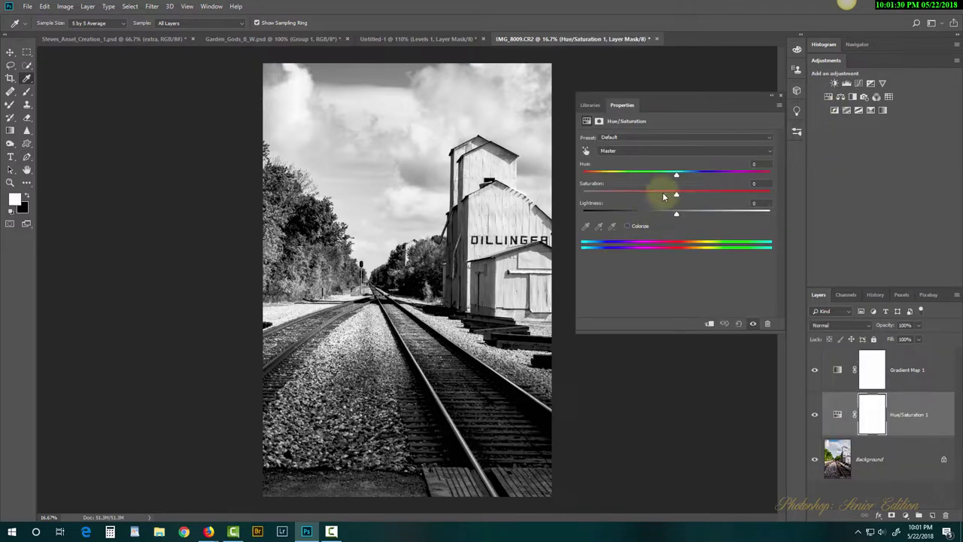
{"action": "left_click", "coordinate": [585, 151]}
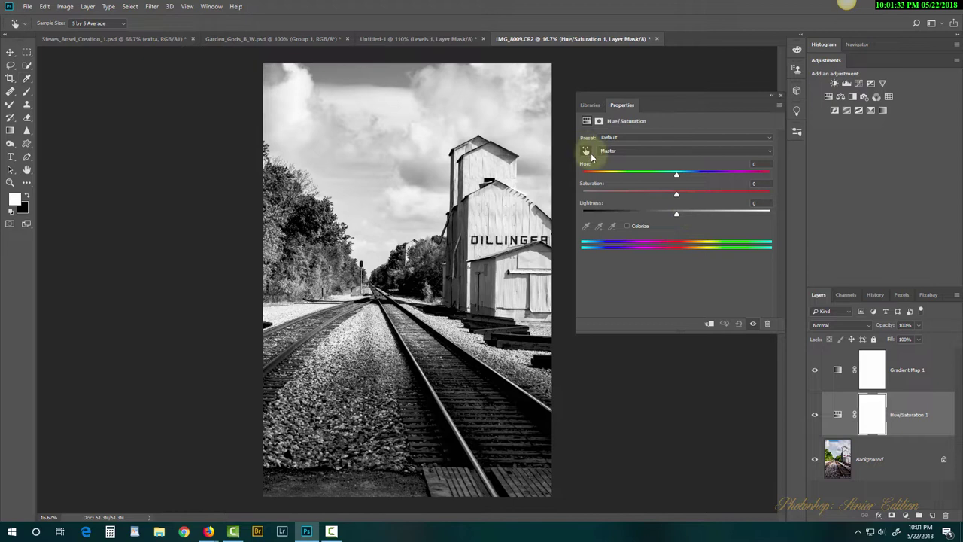
{"action": "left_click", "coordinate": [419, 172]}
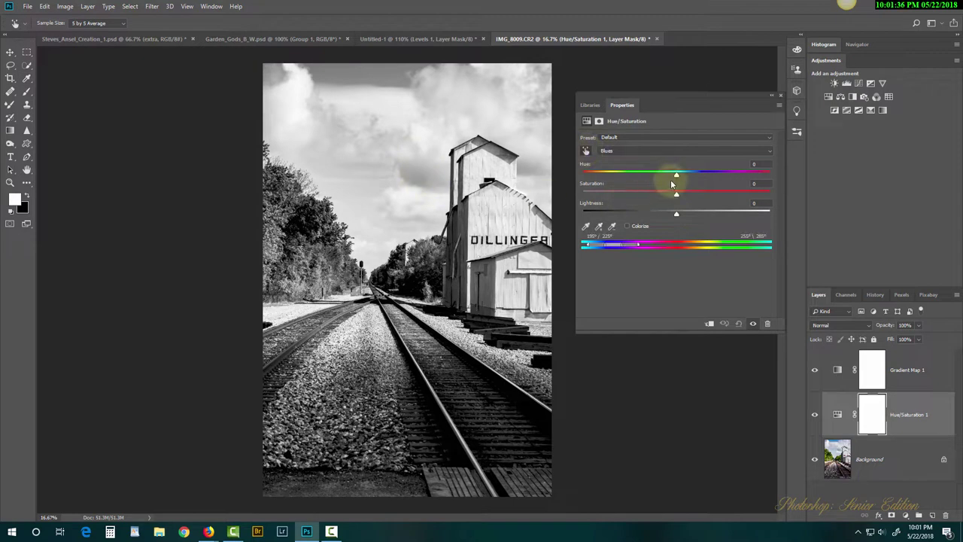
Set the Blues range of the Hue/Saturation adjustment to Hue +36, Saturation +76 and Lightness -24 to darken the sky.
{"action": "left_click_drag", "start_coordinate": [676, 217], "coordinate": [716, 214]}
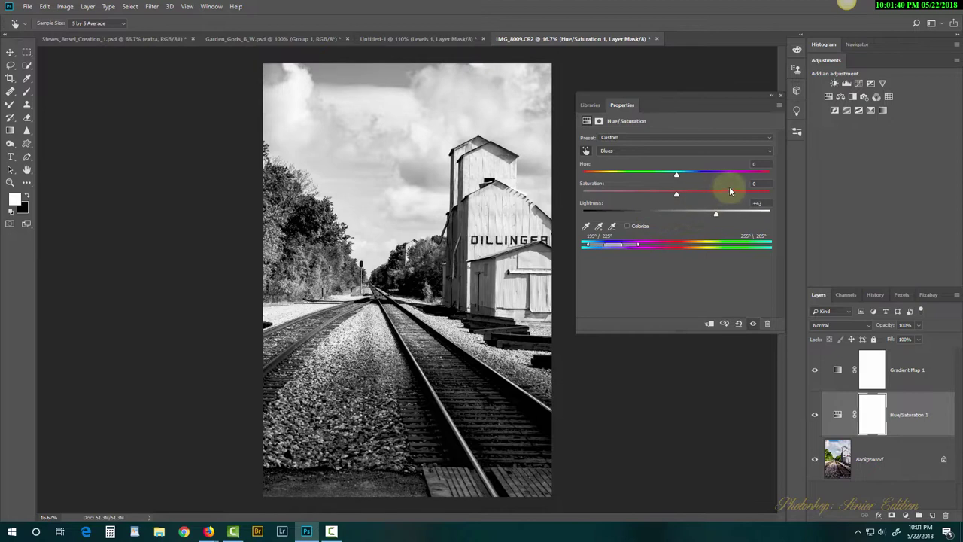
{"action": "left_click", "coordinate": [730, 193]}
{"action": "left_click_drag", "start_coordinate": [670, 174], "coordinate": [715, 175]}
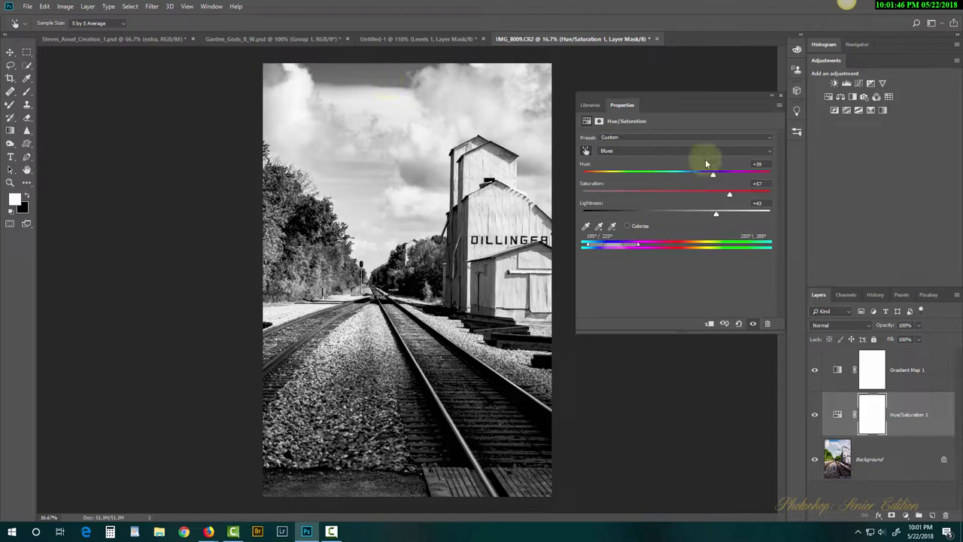
{"action": "mouse_move", "coordinate": [712, 176]}
{"action": "left_mouse_down"}
{"action": "mouse_move", "coordinate": [738, 173]}
{"action": "mouse_move", "coordinate": [690, 178]}
{"action": "mouse_move", "coordinate": [710, 176]}
{"action": "left_mouse_up"}
{"action": "left_click_drag", "start_coordinate": [729, 194], "coordinate": [651, 214]}
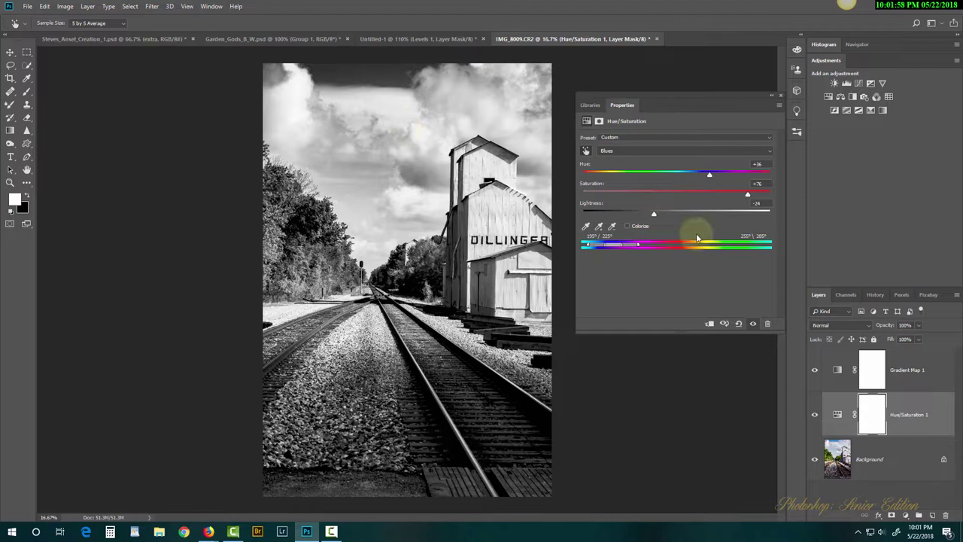
{"action": "left_click", "coordinate": [781, 97]}
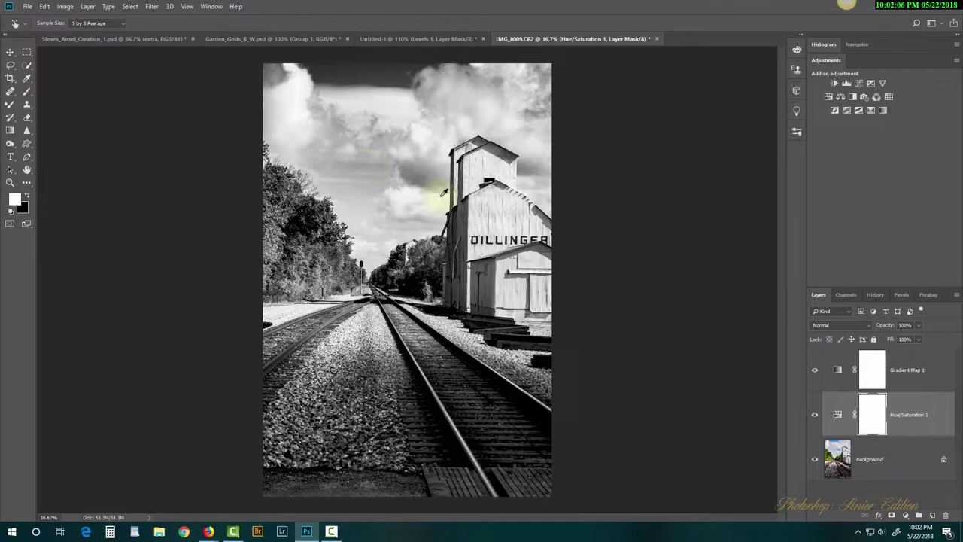
Compare the sky with and without the Hue/Saturation adjustment, leaving the layer visible.
{"action": "left_click", "coordinate": [815, 416]}
{"action": "left_click", "coordinate": [816, 418]}
{"action": "left_click", "coordinate": [816, 420]}
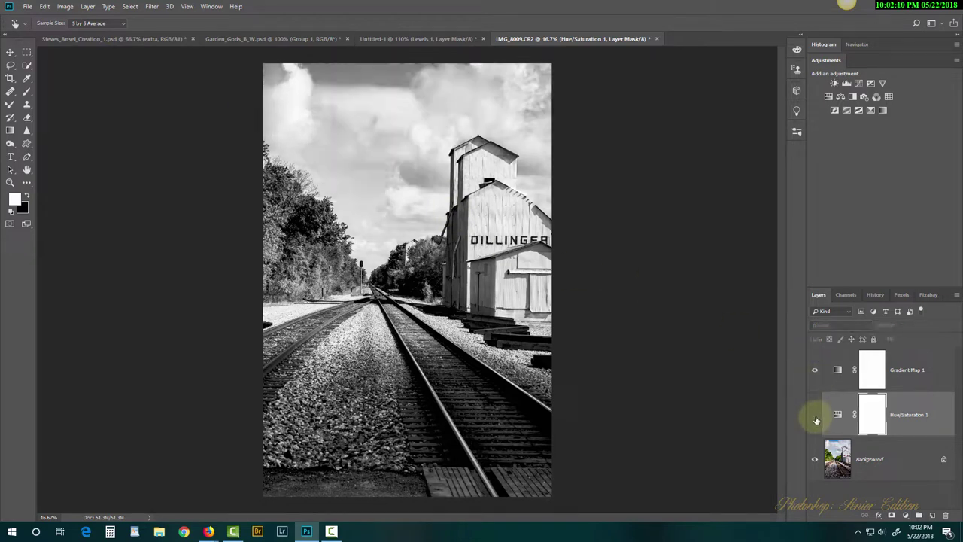
{"action": "left_click", "coordinate": [816, 419]}
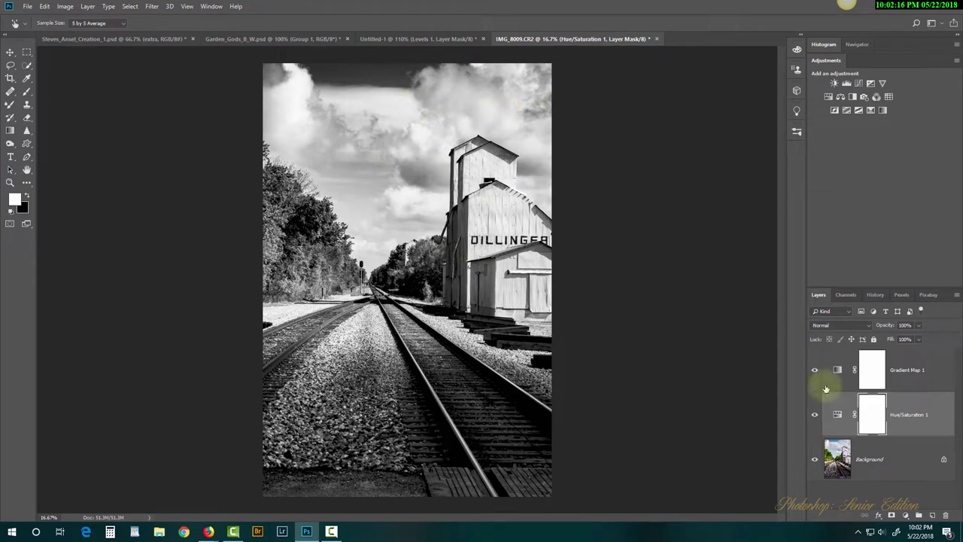
{"action": "left_click", "coordinate": [815, 415]}
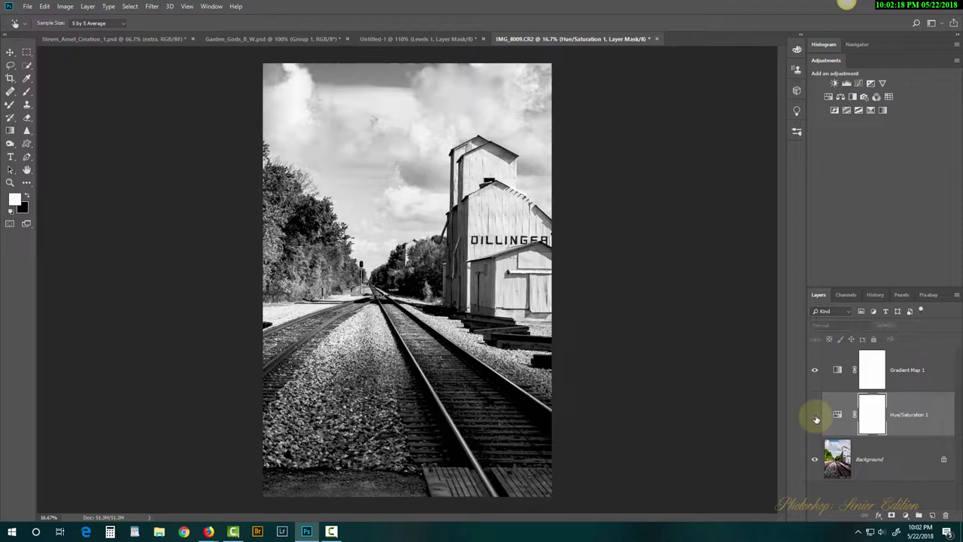
{"action": "left_click", "coordinate": [815, 415]}
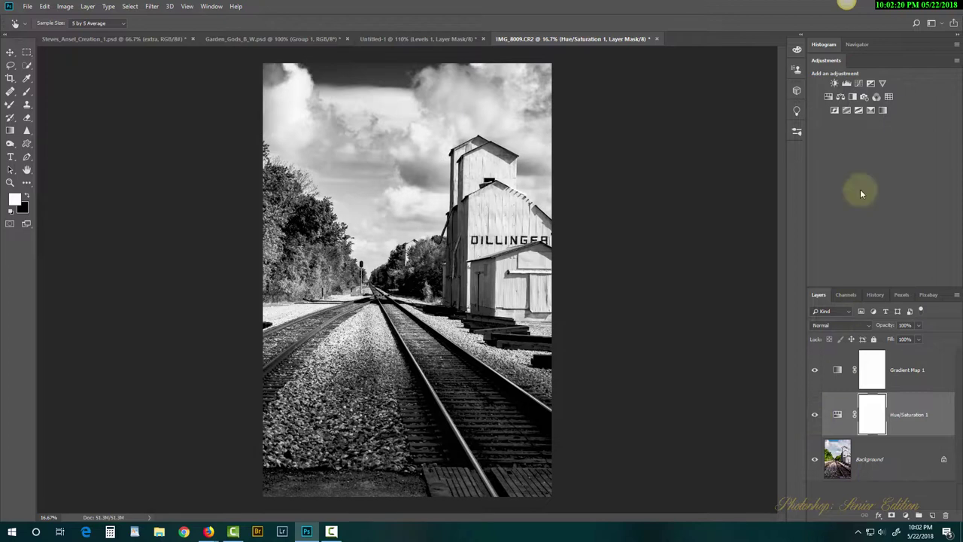
Add a Levels adjustment layer above Hue/Saturation and set its midtone input to 0.67, keeping the black point at 0.
{"action": "left_click", "coordinate": [847, 84]}
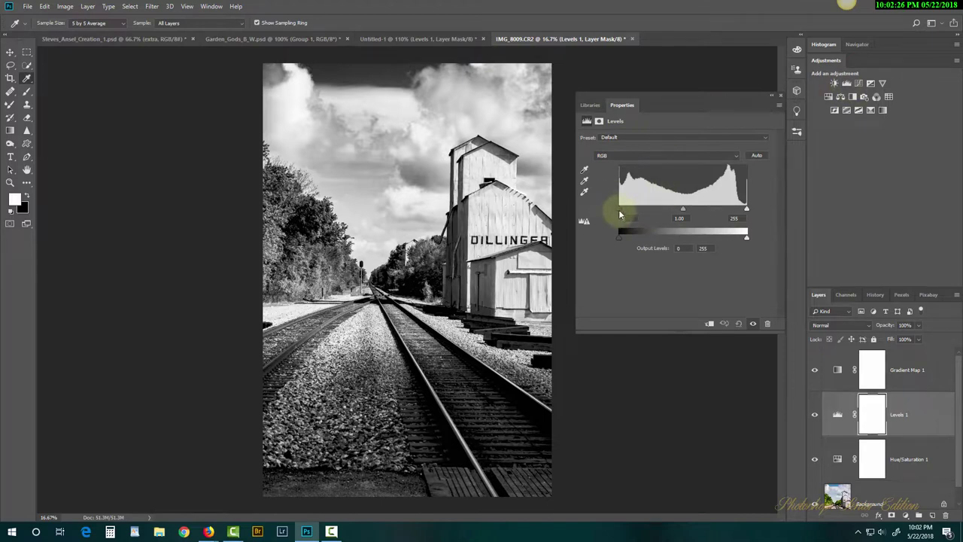
{"action": "mouse_move", "coordinate": [687, 210]}
{"action": "left_mouse_down"}
{"action": "mouse_move", "coordinate": [708, 210]}
{"action": "mouse_move", "coordinate": [645, 210]}
{"action": "mouse_move", "coordinate": [679, 209]}
{"action": "left_mouse_up"}
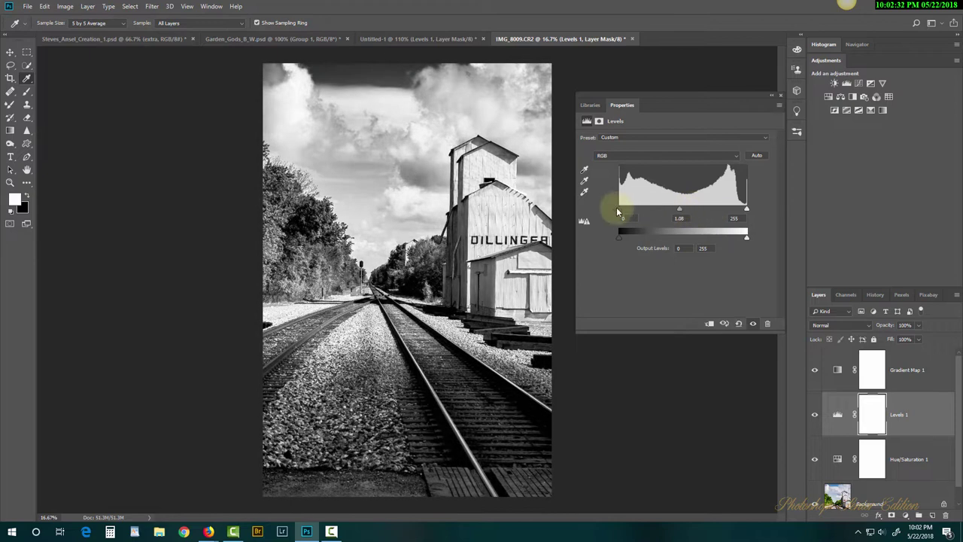
{"action": "left_click_drag", "start_coordinate": [620, 214], "coordinate": [638, 215]}
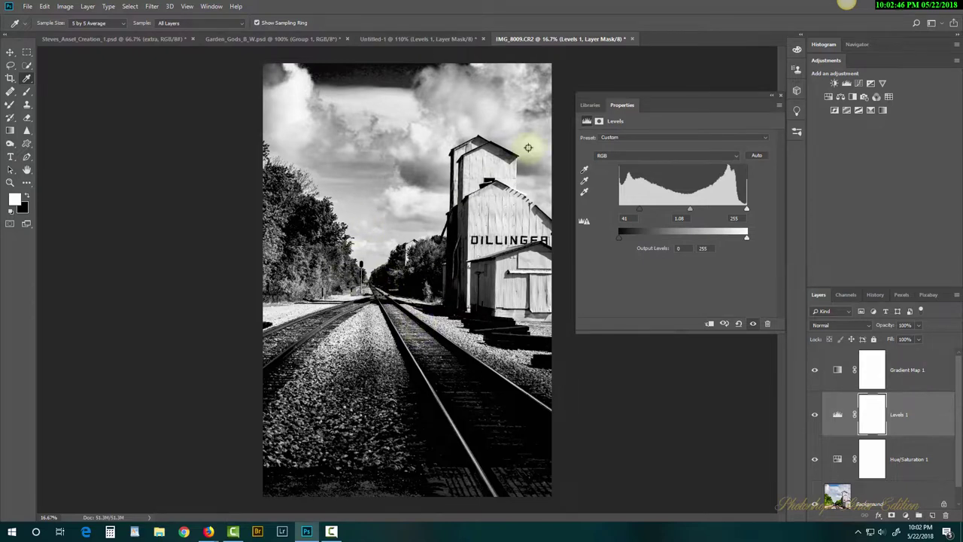
{"action": "left_click_drag", "start_coordinate": [639, 210], "coordinate": [617, 210]}
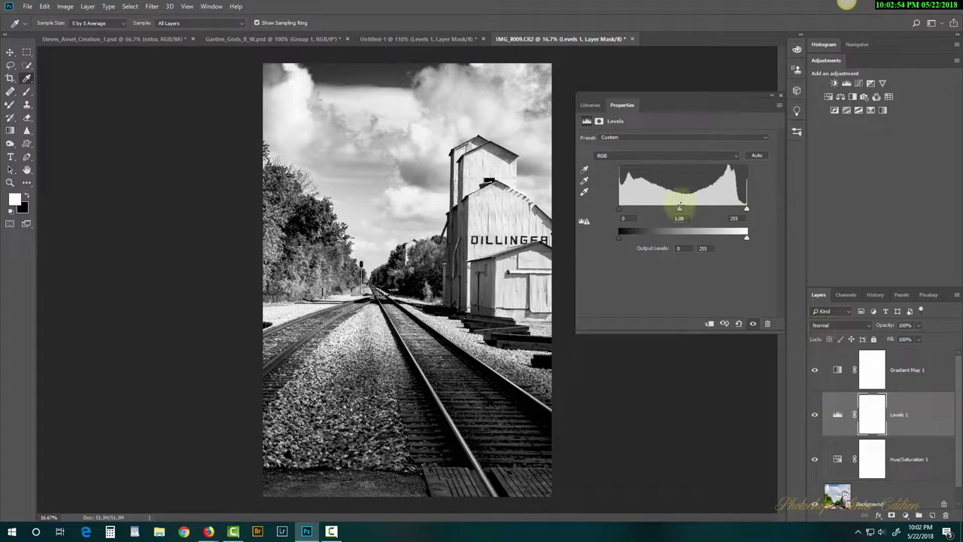
{"action": "left_click_drag", "start_coordinate": [677, 210], "coordinate": [699, 209]}
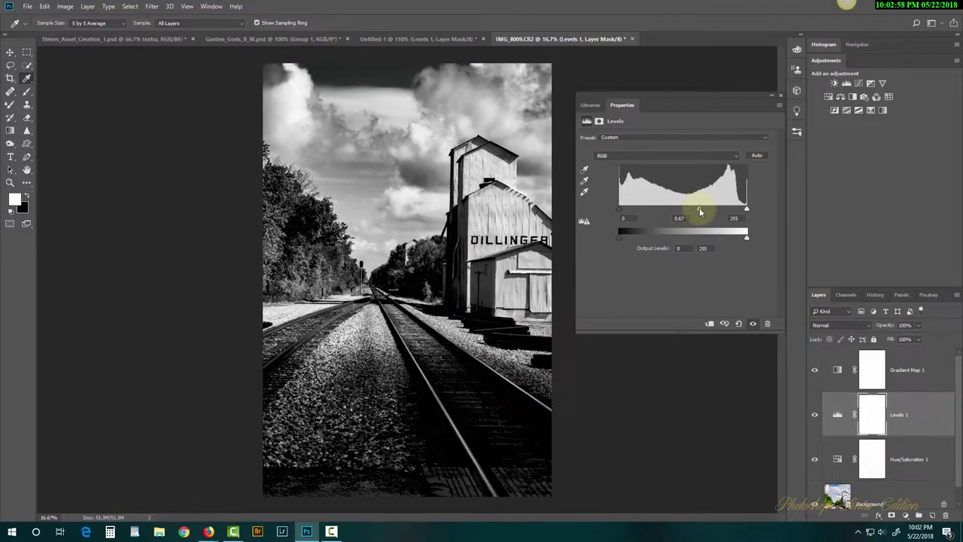
{"action": "left_click", "coordinate": [781, 97]}
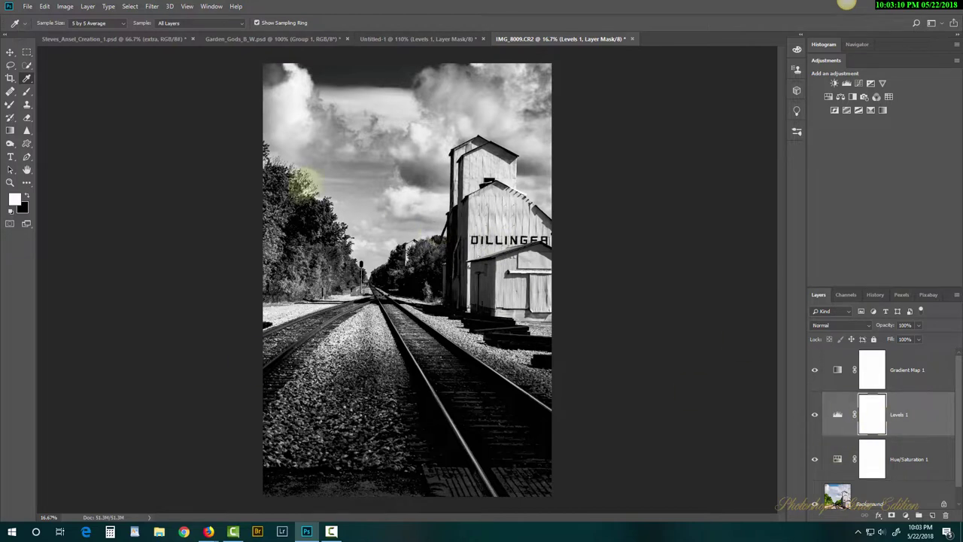
Fill the Levels layer's mask with black in Normal mode at 100% opacity.
{"action": "left_click", "coordinate": [45, 8]}
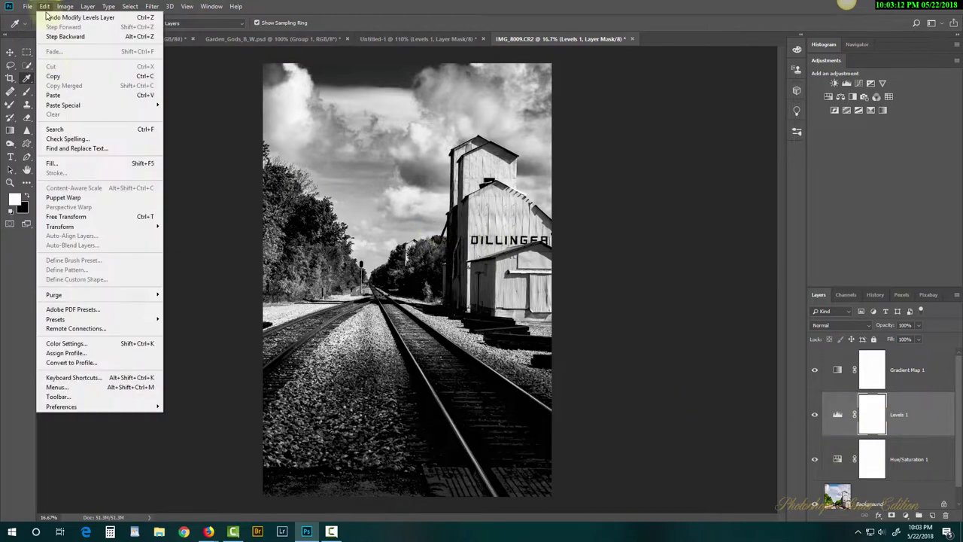
{"action": "left_click", "coordinate": [62, 164]}
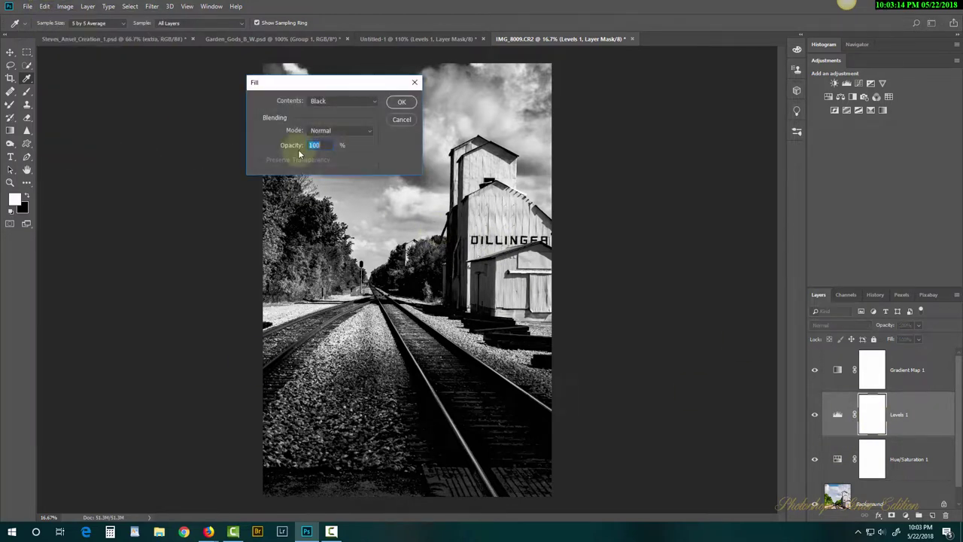
{"action": "left_click", "coordinate": [357, 101]}
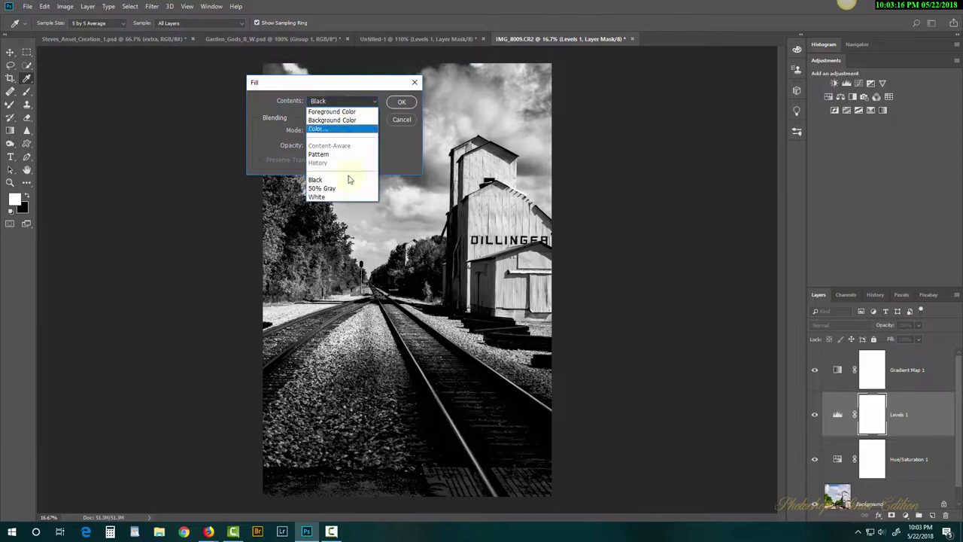
{"action": "left_click", "coordinate": [346, 176]}
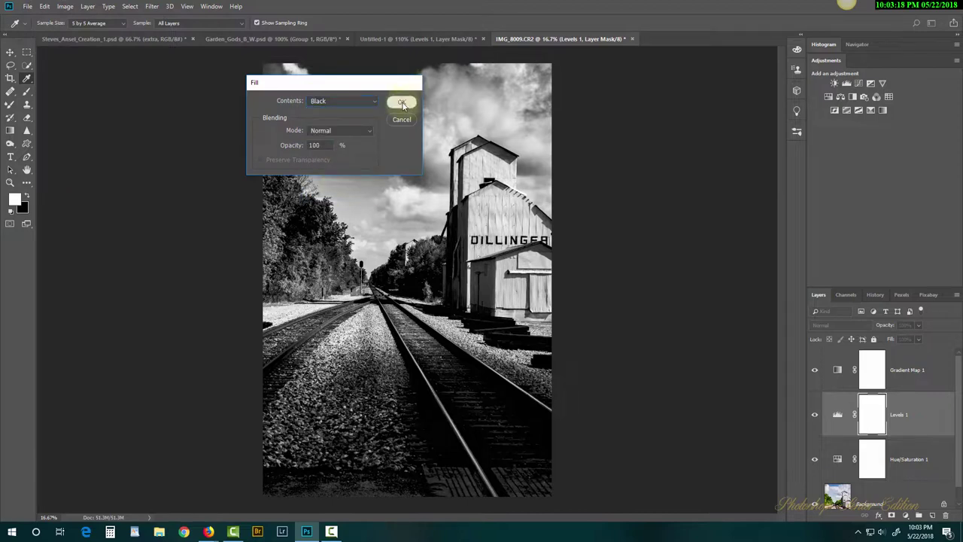
{"action": "left_click", "coordinate": [402, 103]}
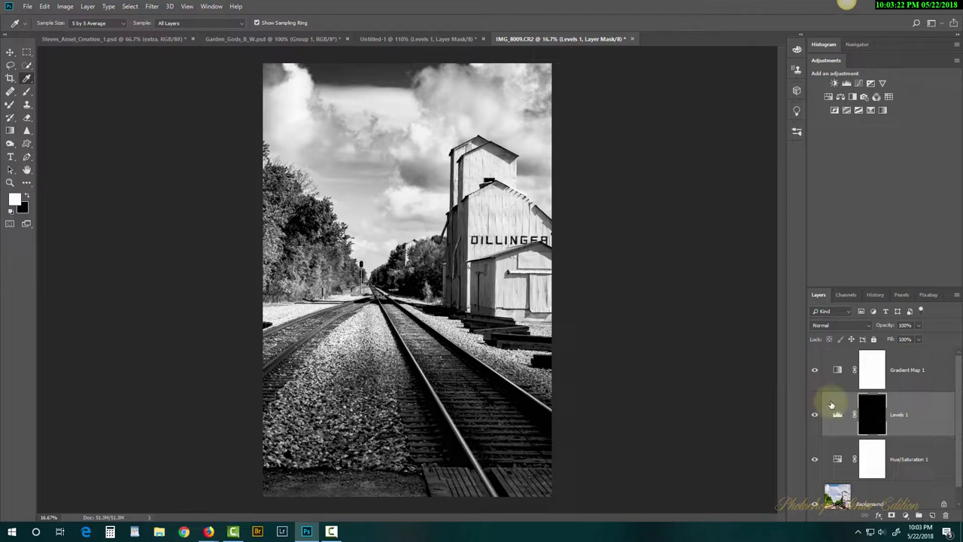
Paint the sky and clouds into the Levels mask with a white brush at 53% opacity and 50% flow.
{"action": "left_click", "coordinate": [27, 93]}
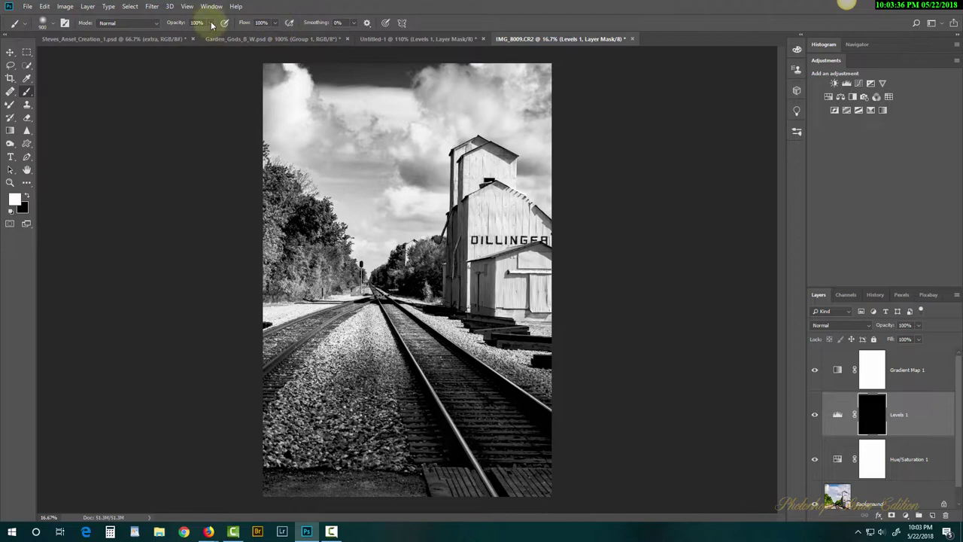
{"action": "left_click", "coordinate": [211, 24]}
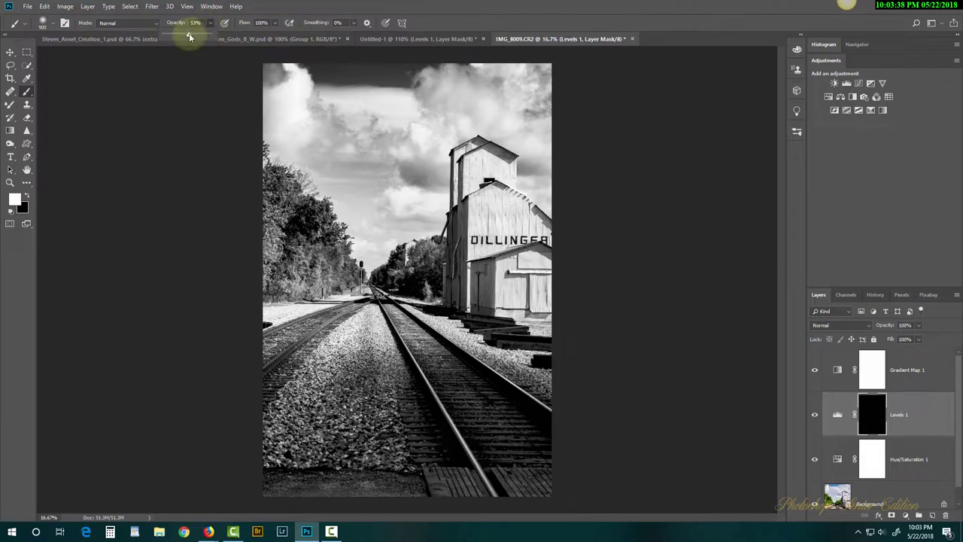
{"action": "left_click", "coordinate": [276, 24]}
{"action": "left_click", "coordinate": [275, 23]}
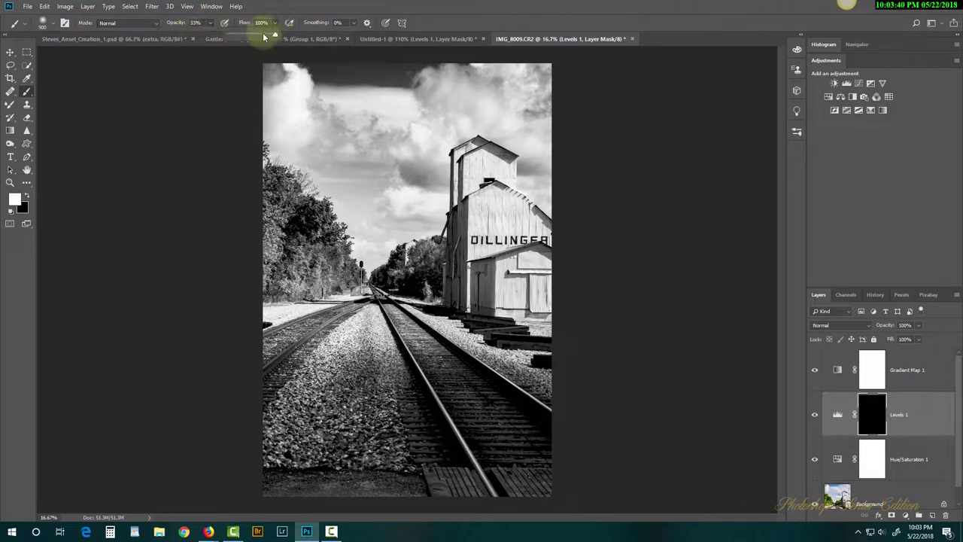
{"action": "left_click_drag", "start_coordinate": [253, 38], "coordinate": [254, 36]}
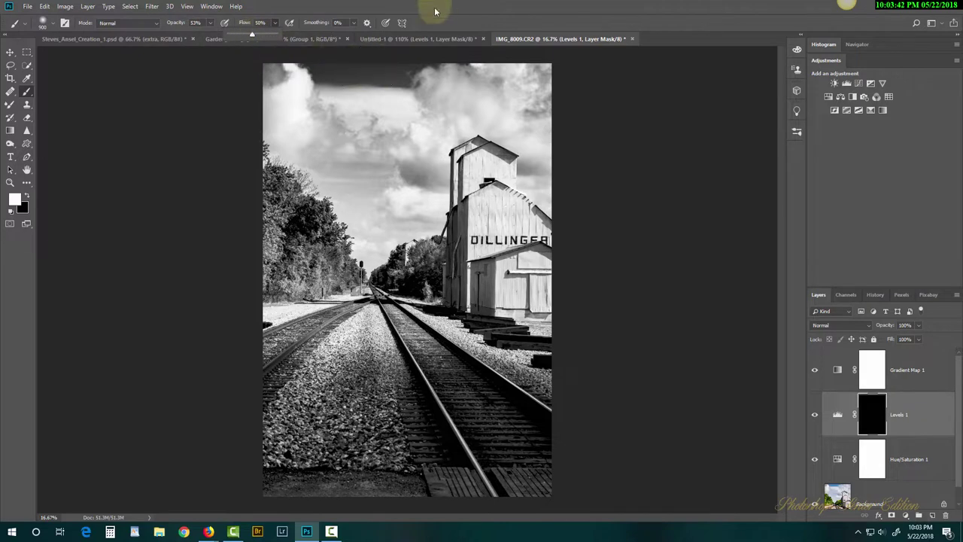
{"action": "mouse_move", "coordinate": [508, 96]}
{"action": "left_mouse_down"}
{"action": "mouse_move", "coordinate": [470, 91]}
{"action": "mouse_move", "coordinate": [494, 90]}
{"action": "mouse_move", "coordinate": [525, 113]}
{"action": "mouse_move", "coordinate": [445, 97]}
{"action": "mouse_move", "coordinate": [455, 115]}
{"action": "mouse_move", "coordinate": [432, 106]}
{"action": "mouse_move", "coordinate": [427, 134]}
{"action": "mouse_move", "coordinate": [414, 129]}
{"action": "mouse_move", "coordinate": [418, 147]}
{"action": "mouse_move", "coordinate": [391, 125]}
{"action": "mouse_move", "coordinate": [388, 194]}
{"action": "mouse_move", "coordinate": [340, 134]}
{"action": "mouse_move", "coordinate": [373, 197]}
{"action": "mouse_move", "coordinate": [320, 128]}
{"action": "mouse_move", "coordinate": [352, 184]}
{"action": "mouse_move", "coordinate": [313, 105]}
{"action": "mouse_move", "coordinate": [288, 83]}
{"action": "mouse_move", "coordinate": [291, 114]}
{"action": "mouse_move", "coordinate": [283, 94]}
{"action": "mouse_move", "coordinate": [348, 150]}
{"action": "mouse_move", "coordinate": [301, 106]}
{"action": "mouse_move", "coordinate": [369, 156]}
{"action": "mouse_move", "coordinate": [391, 140]}
{"action": "mouse_move", "coordinate": [377, 191]}
{"action": "mouse_move", "coordinate": [347, 184]}
{"action": "mouse_move", "coordinate": [371, 214]}
{"action": "mouse_move", "coordinate": [369, 205]}
{"action": "mouse_move", "coordinate": [374, 239]}
{"action": "mouse_move", "coordinate": [375, 216]}
{"action": "mouse_move", "coordinate": [371, 228]}
{"action": "mouse_move", "coordinate": [396, 192]}
{"action": "mouse_move", "coordinate": [416, 204]}
{"action": "mouse_move", "coordinate": [419, 179]}
{"action": "mouse_move", "coordinate": [420, 197]}
{"action": "mouse_move", "coordinate": [432, 97]}
{"action": "mouse_move", "coordinate": [531, 106]}
{"action": "mouse_move", "coordinate": [553, 133]}
{"action": "mouse_move", "coordinate": [529, 106]}
{"action": "mouse_move", "coordinate": [552, 174]}
{"action": "mouse_move", "coordinate": [518, 93]}
{"action": "mouse_move", "coordinate": [381, 95]}
{"action": "mouse_move", "coordinate": [393, 110]}
{"action": "mouse_move", "coordinate": [311, 93]}
{"action": "mouse_move", "coordinate": [305, 124]}
{"action": "mouse_move", "coordinate": [288, 104]}
{"action": "mouse_move", "coordinate": [340, 170]}
{"action": "mouse_move", "coordinate": [302, 150]}
{"action": "mouse_move", "coordinate": [358, 196]}
{"action": "mouse_move", "coordinate": [367, 236]}
{"action": "mouse_move", "coordinate": [401, 190]}
{"action": "mouse_move", "coordinate": [408, 206]}
{"action": "mouse_move", "coordinate": [416, 130]}
{"action": "mouse_move", "coordinate": [499, 100]}
{"action": "mouse_move", "coordinate": [371, 108]}
{"action": "mouse_move", "coordinate": [352, 120]}
{"action": "mouse_move", "coordinate": [498, 205]}
{"action": "left_mouse_up"}
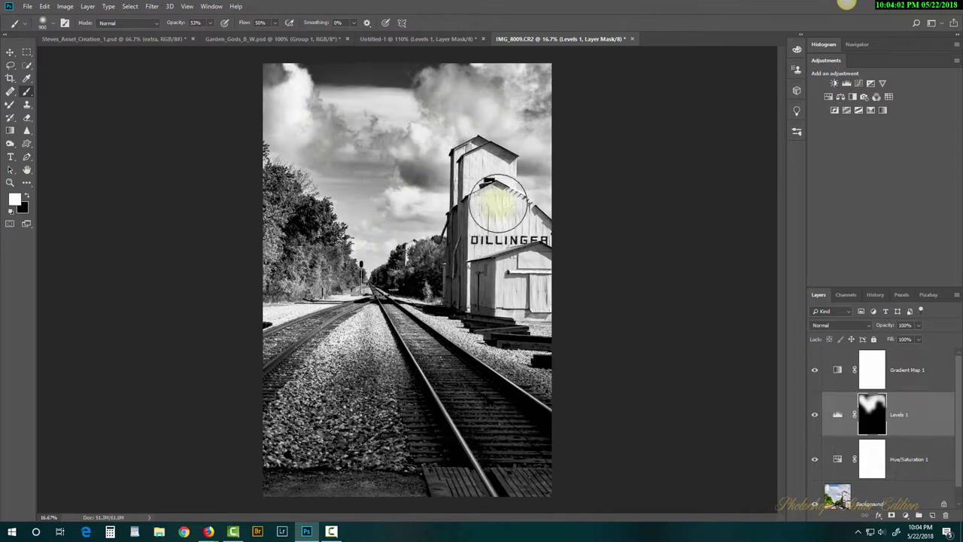
Compare the railroad photo with and without the masked Levels adjustment.
{"action": "left_click", "coordinate": [815, 416]}
{"action": "left_click", "coordinate": [815, 416]}
{"action": "left_click", "coordinate": [815, 417]}
Switch to the Untitled-1 document, insert the evergreen lake photo from the Pexels landscape collection, and show it in the layer stack.
{"action": "left_click", "coordinate": [444, 37]}
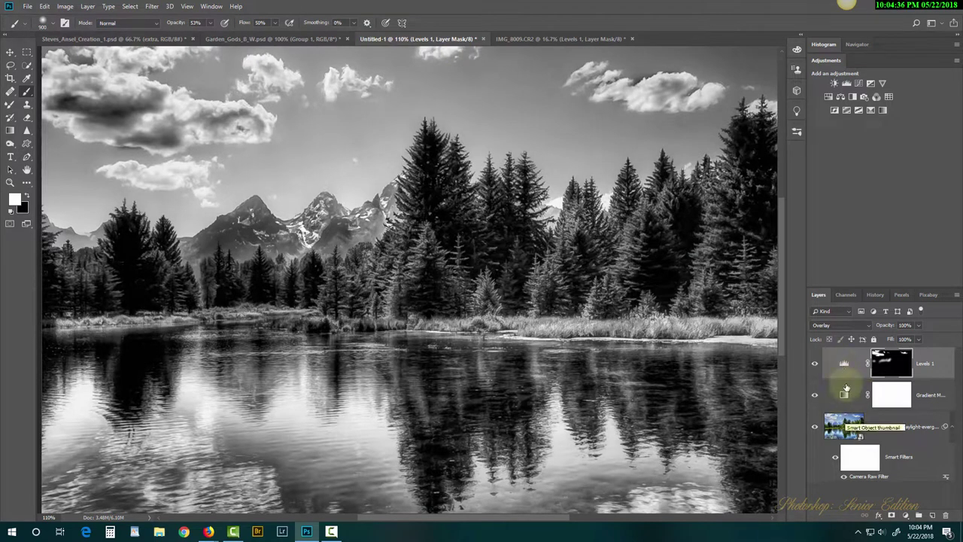
{"action": "left_click", "coordinate": [27, 6]}
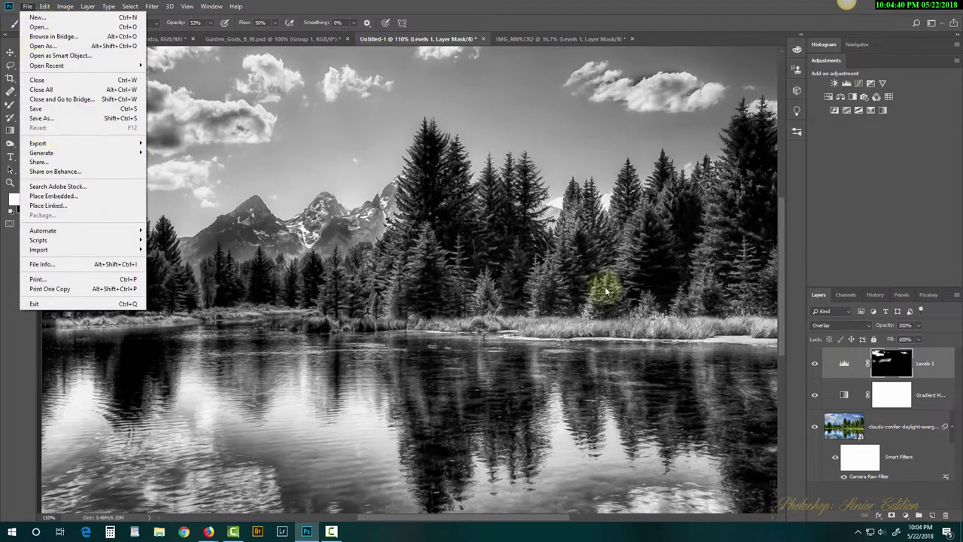
{"action": "left_click", "coordinate": [879, 293]}
{"action": "left_click", "coordinate": [879, 293]}
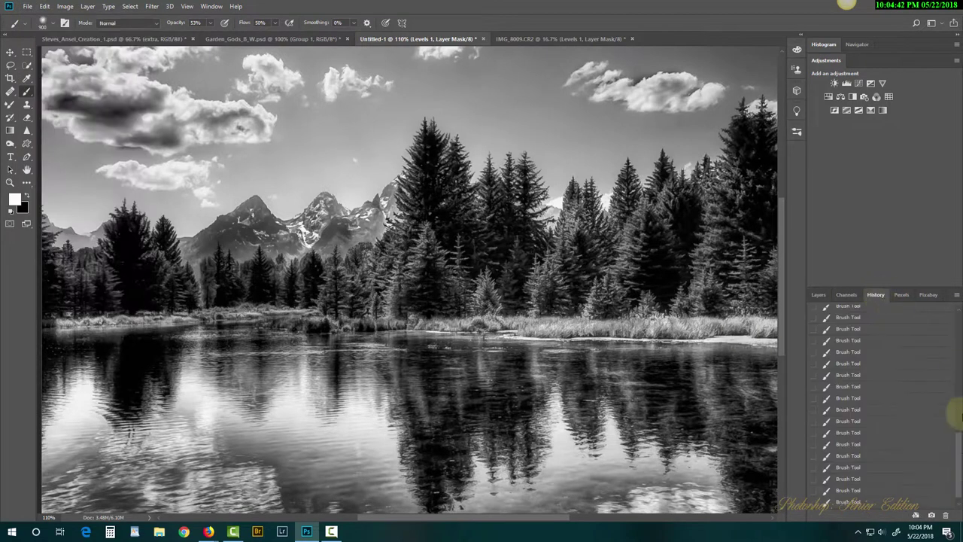
{"action": "left_click_drag", "start_coordinate": [957, 441], "coordinate": [956, 318]}
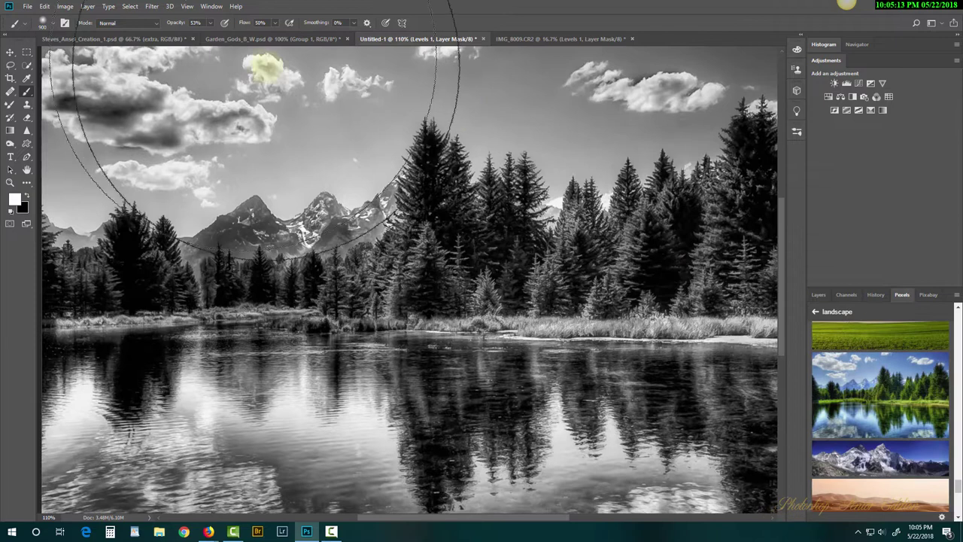
{"action": "left_click", "coordinate": [881, 399]}
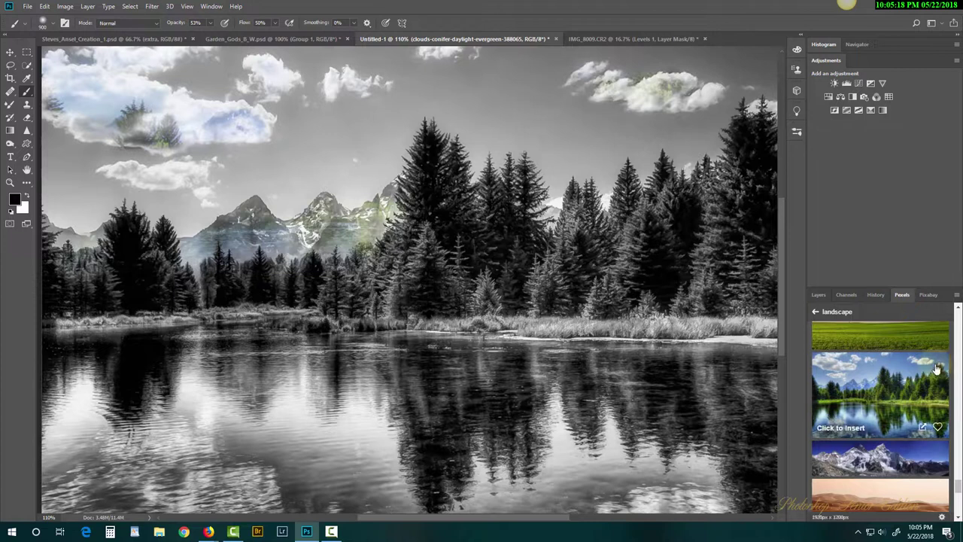
{"action": "left_click", "coordinate": [820, 295]}
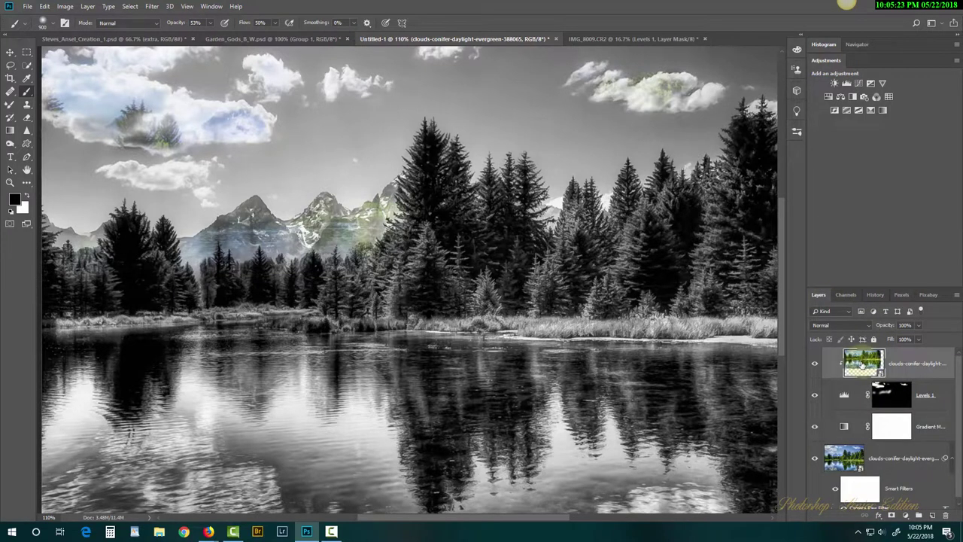
Remove the photo copy, Levels and Gradient Map layers above the lake photo, and delete its Camera Raw smart filter.
{"action": "key", "text": "ctrl+z"}
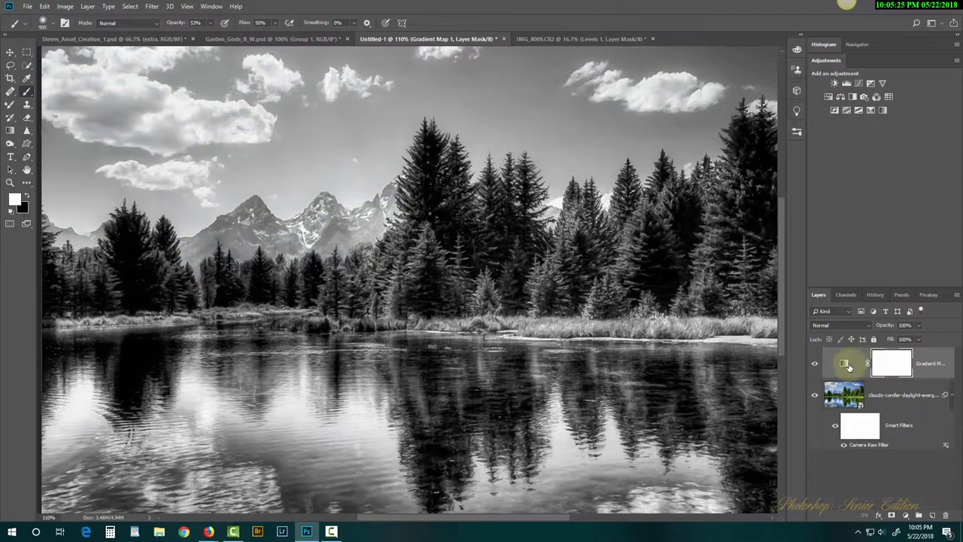
{"action": "key", "text": "ctrl+z"}
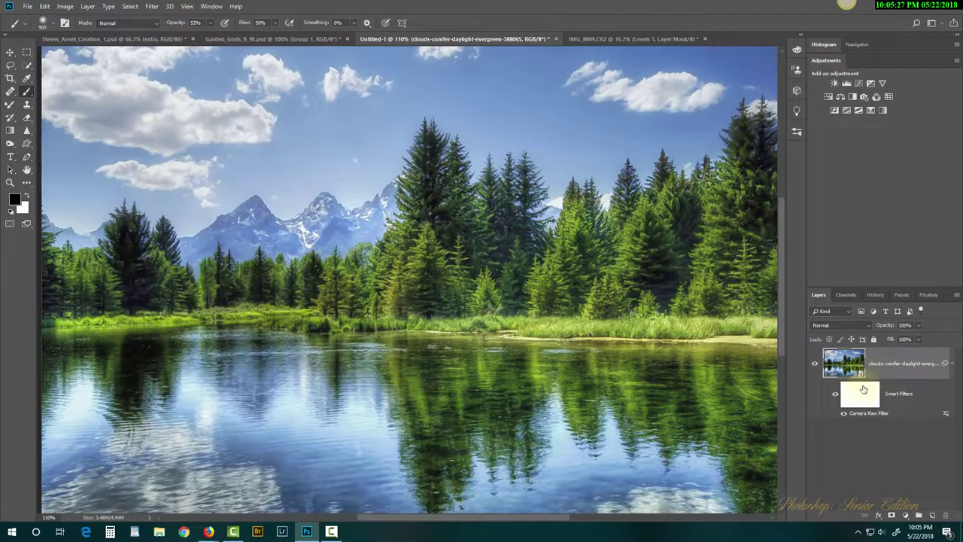
{"action": "left_click", "coordinate": [869, 397]}
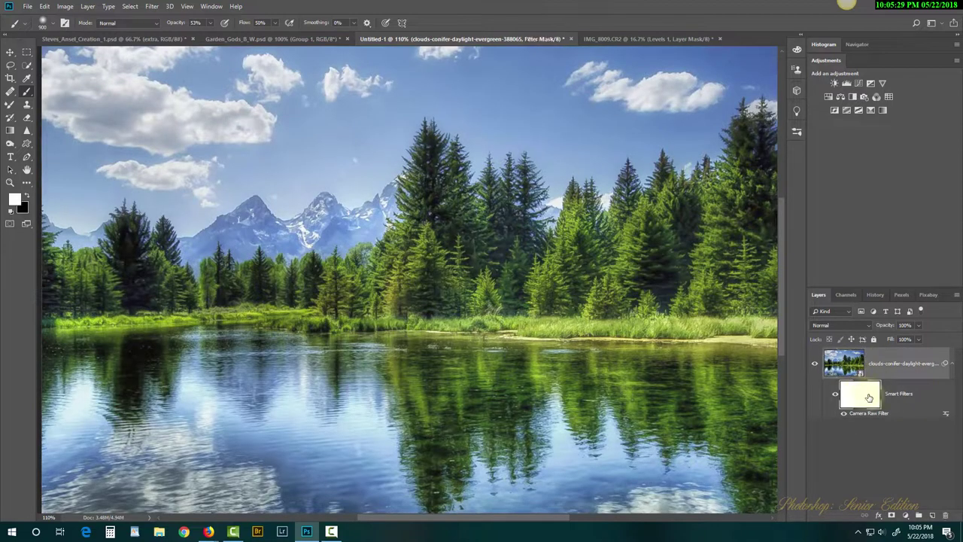
{"action": "right_click", "coordinate": [924, 398]}
{"action": "left_click", "coordinate": [939, 393]}
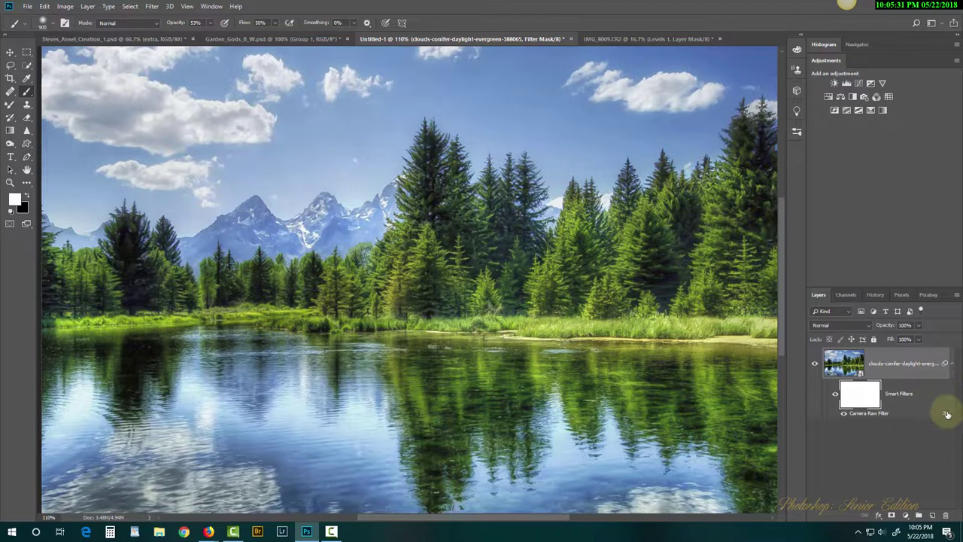
{"action": "right_click", "coordinate": [946, 416]}
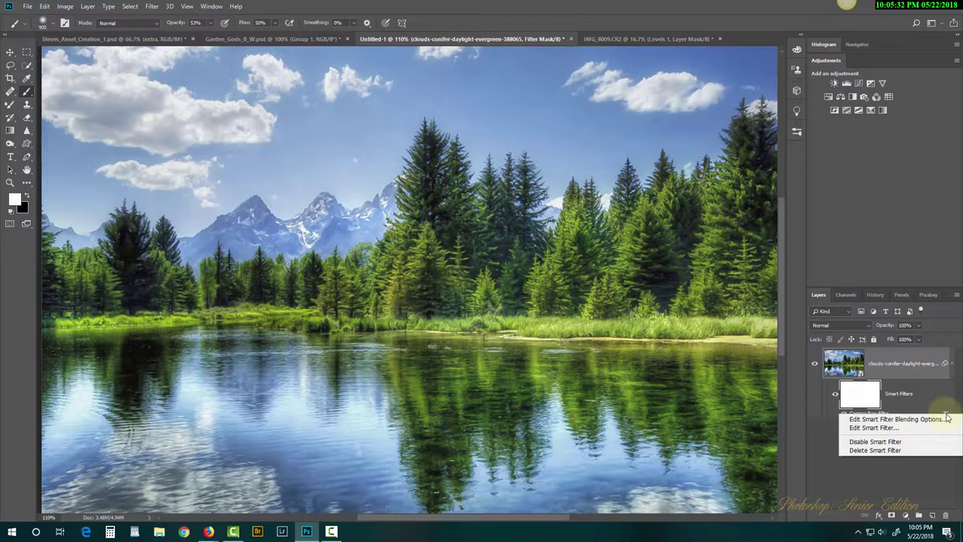
{"action": "left_click", "coordinate": [891, 451]}
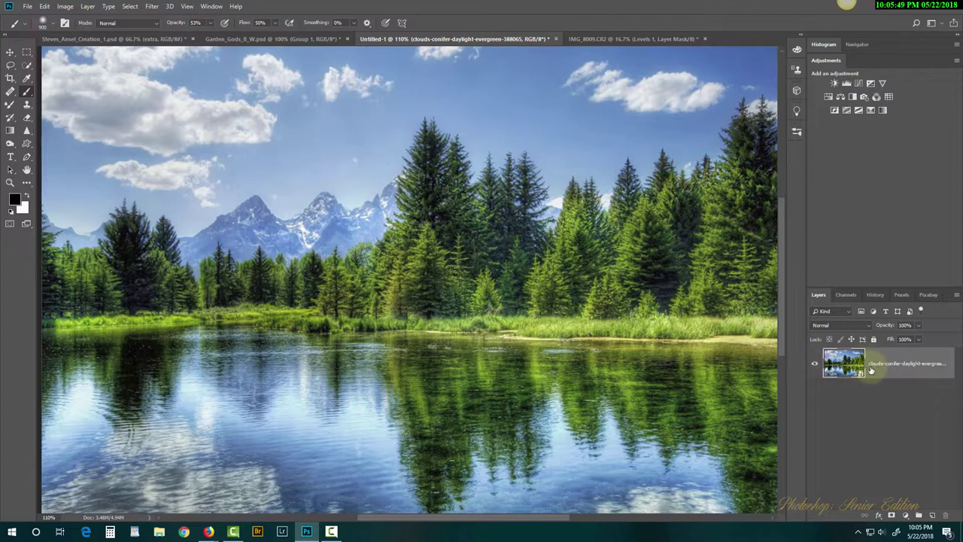
Copy the whole lake photo onto a new layer above the smart object.
{"action": "key", "text": "ctrl+a"}
{"action": "key", "text": "ctrl+j"}
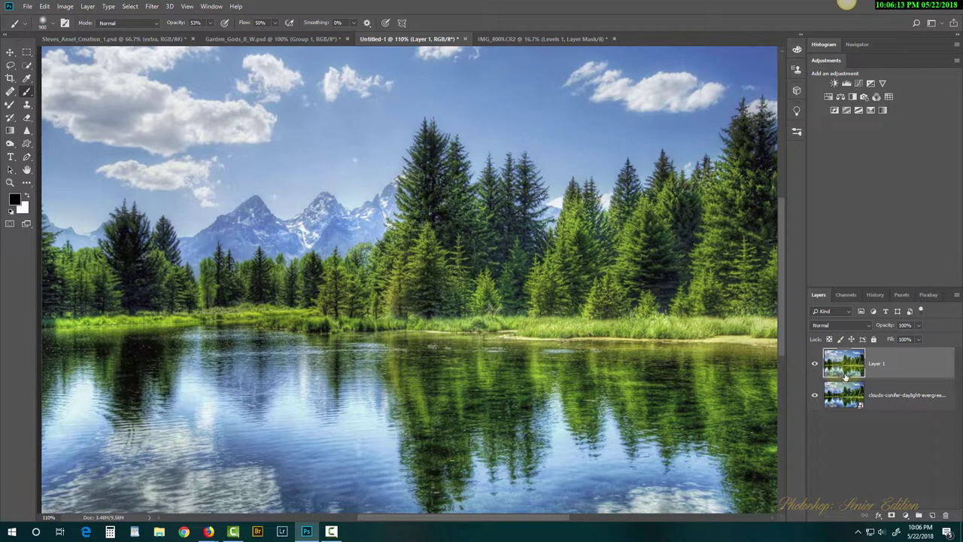
{"action": "left_click", "coordinate": [906, 516]}
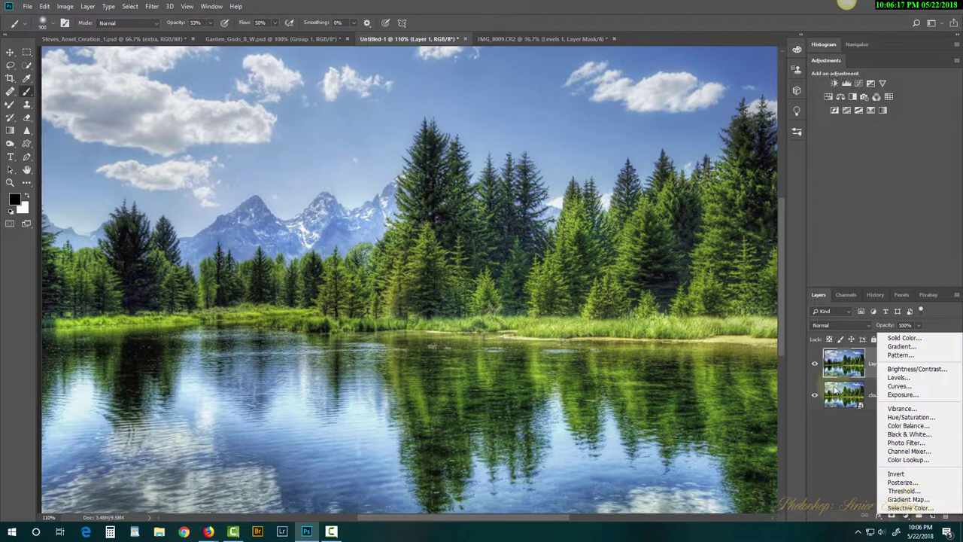
{"action": "left_click", "coordinate": [829, 435]}
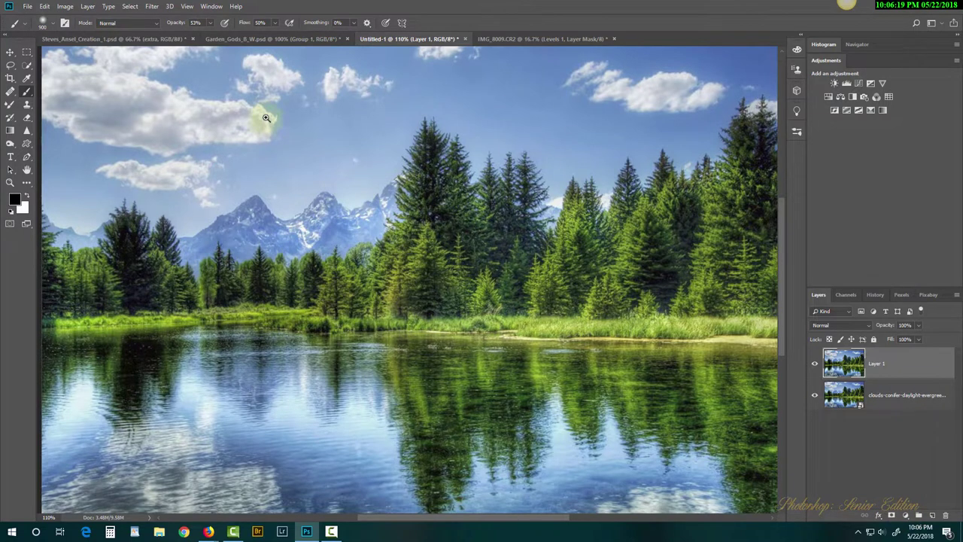
Open the copied lake layer in the Camera Raw Filter and show its Detail settings.
{"action": "mouse_move", "coordinate": [263, 118]}
{"action": "left_mouse_down"}
{"action": "mouse_move", "coordinate": [312, 161]}
{"action": "mouse_move", "coordinate": [380, 251]}
{"action": "mouse_move", "coordinate": [612, 281]}
{"action": "mouse_move", "coordinate": [374, 168]}
{"action": "mouse_move", "coordinate": [412, 198]}
{"action": "mouse_move", "coordinate": [328, 167]}
{"action": "left_mouse_up"}
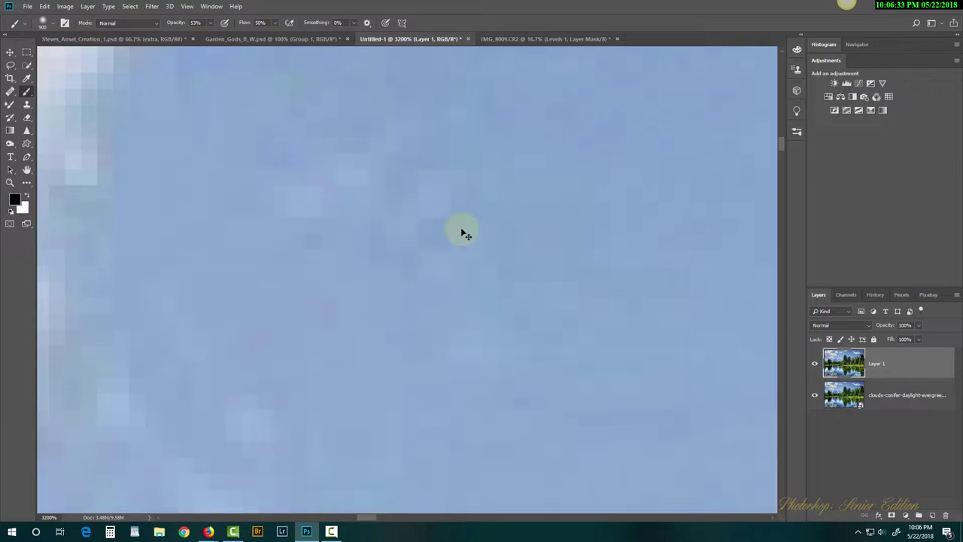
{"action": "key", "text": "ctrl+0"}
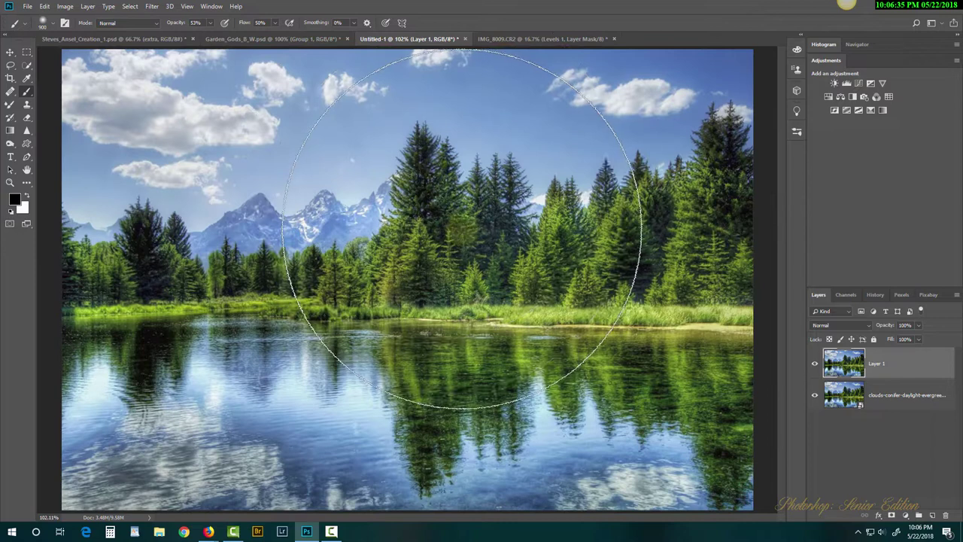
{"action": "left_click", "coordinate": [151, 6]}
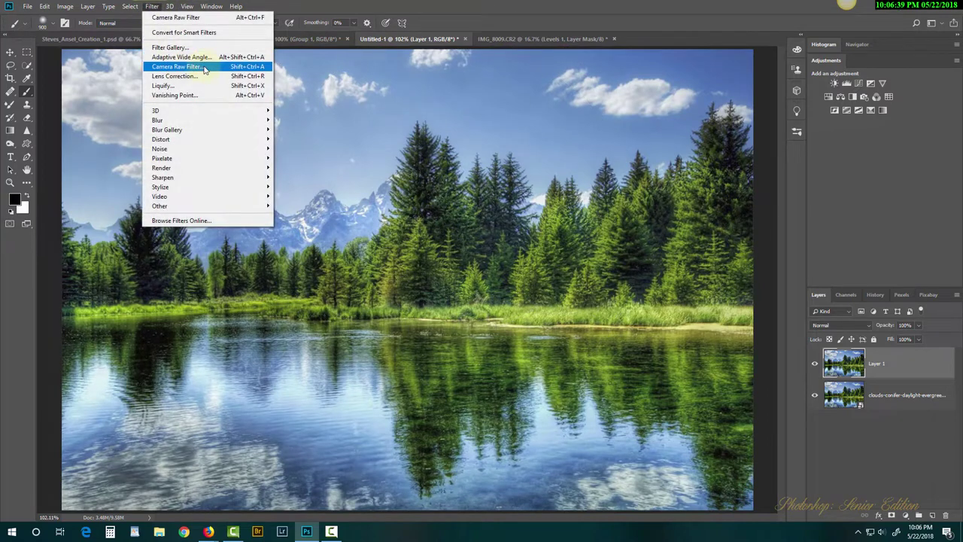
{"action": "left_click", "coordinate": [203, 67]}
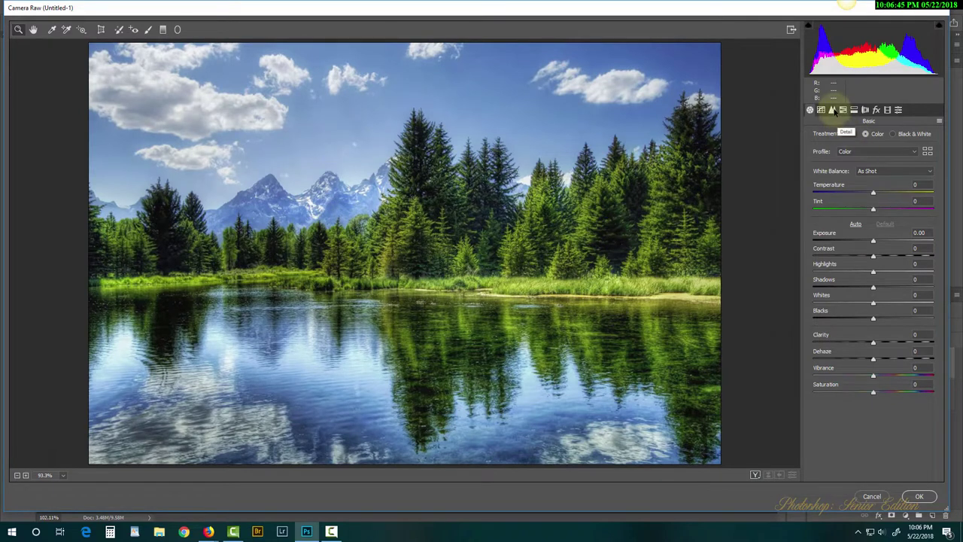
{"action": "left_click", "coordinate": [833, 111]}
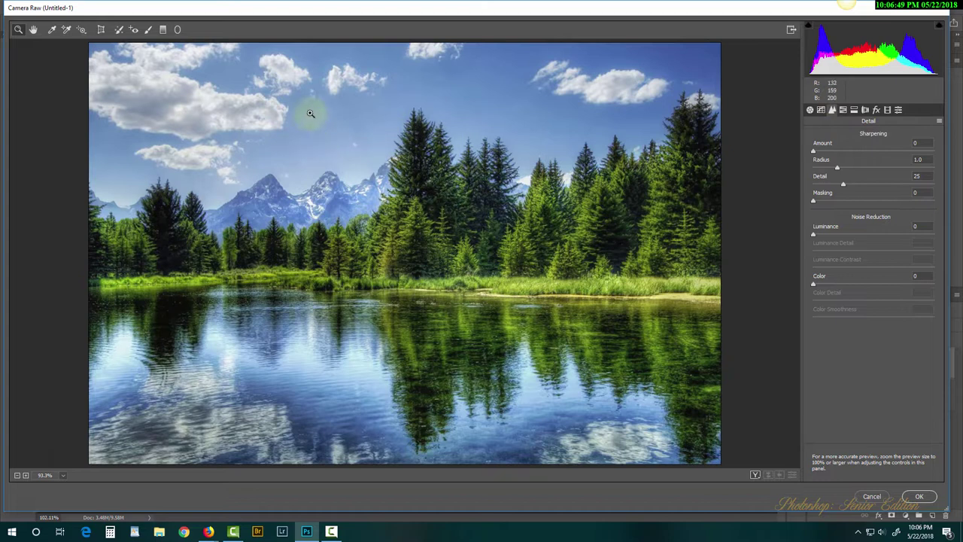
Inspect the sky between the clouds up close, and set the sharpening Masking to 94.
{"action": "left_click", "coordinate": [329, 135]}
{"action": "left_click", "coordinate": [331, 137]}
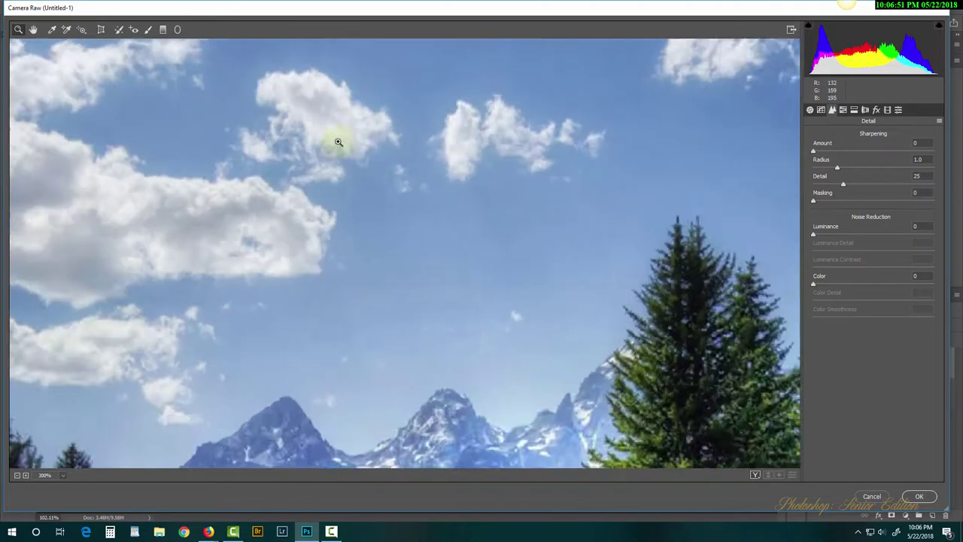
{"action": "left_click", "coordinate": [417, 215]}
{"action": "left_click", "coordinate": [439, 223]}
{"action": "left_click", "coordinate": [448, 227]}
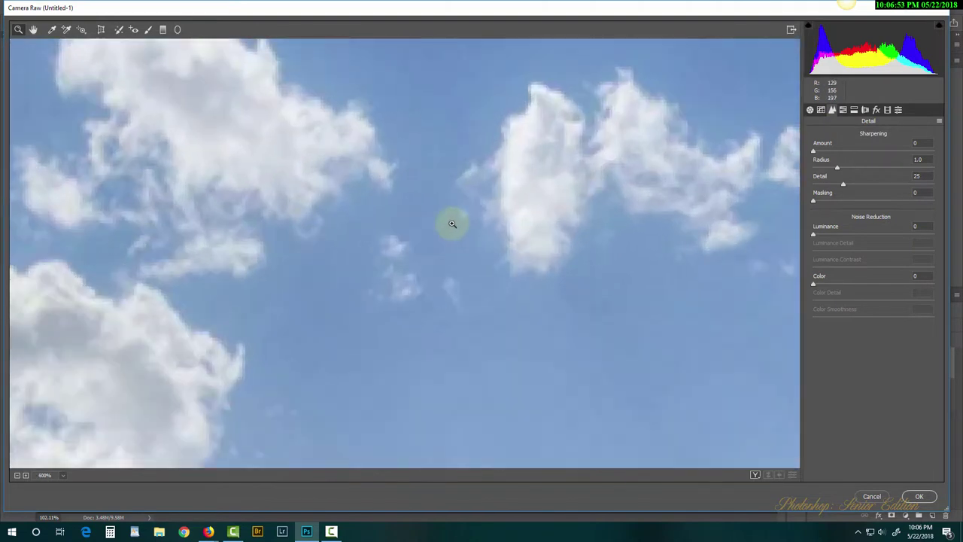
{"action": "key", "text": "ctrl+0"}
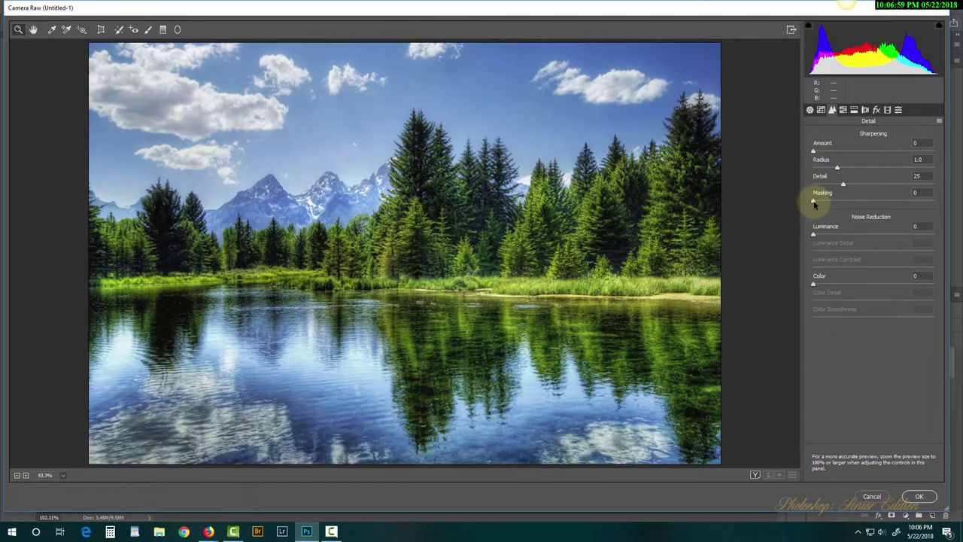
{"action": "left_click_drag", "start_coordinate": [813, 202], "coordinate": [921, 200]}
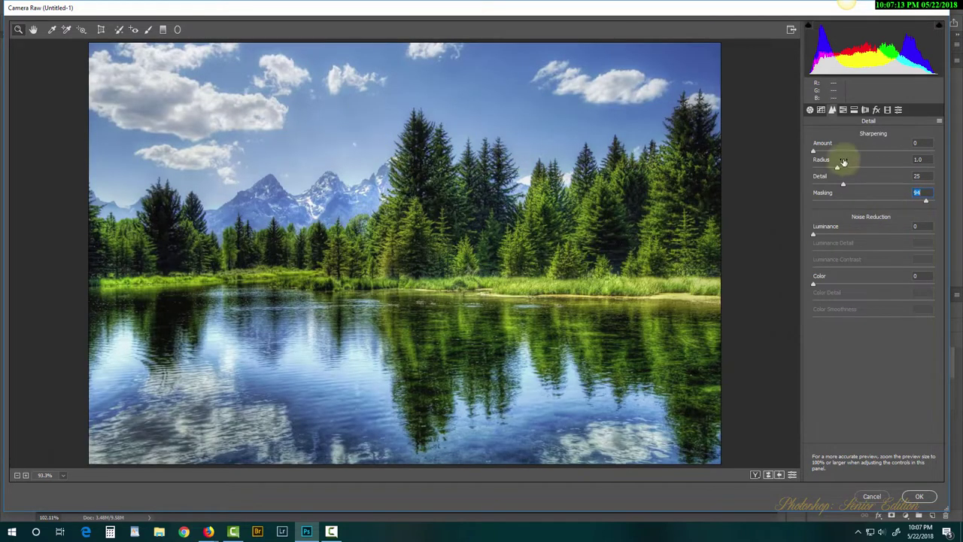
Set the sharpening Amount to 83 and Radius to 1.2 while judging the cloud edges up close.
{"action": "left_click", "coordinate": [307, 121]}
{"action": "left_click_drag", "start_coordinate": [307, 120], "coordinate": [372, 168]}
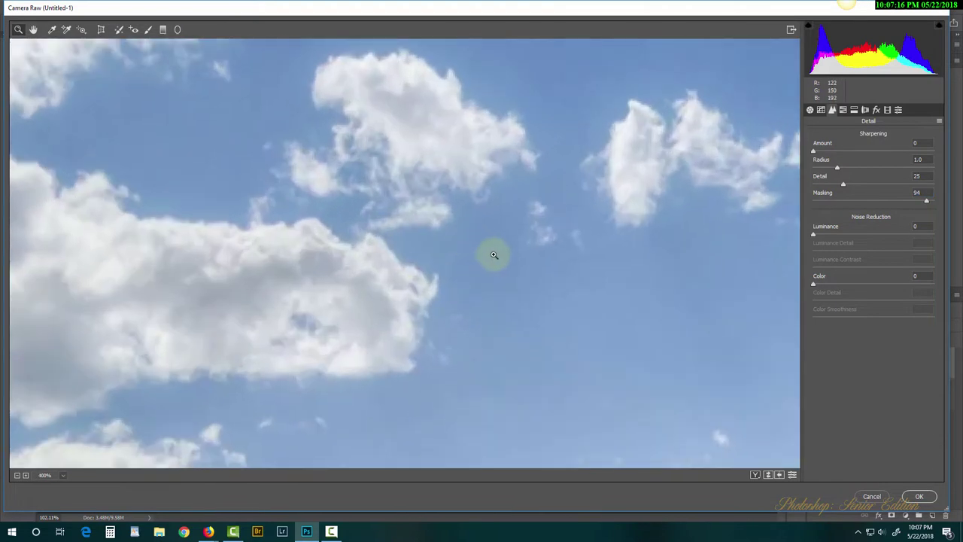
{"action": "left_click", "coordinate": [491, 260]}
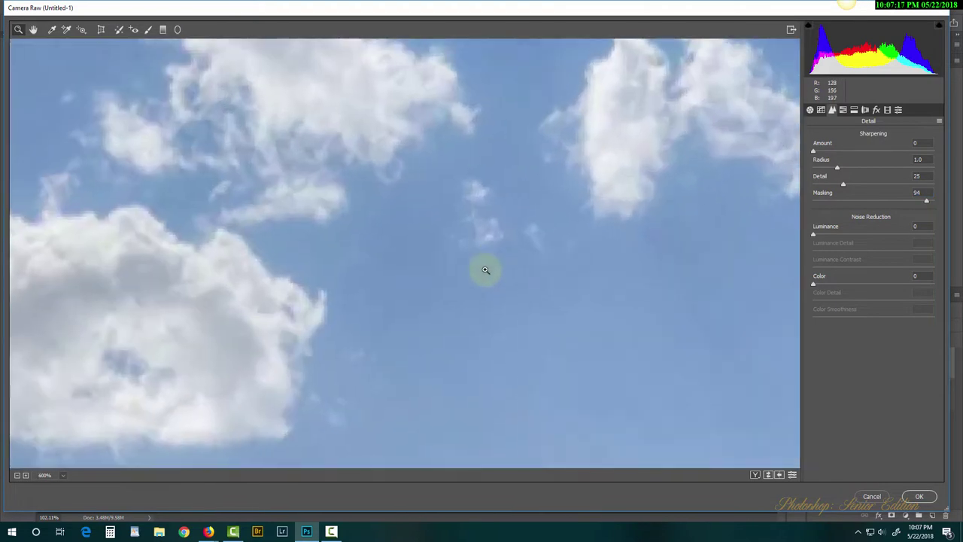
{"action": "left_click", "coordinate": [434, 314]}
{"action": "left_click_drag", "start_coordinate": [358, 292], "coordinate": [484, 140]}
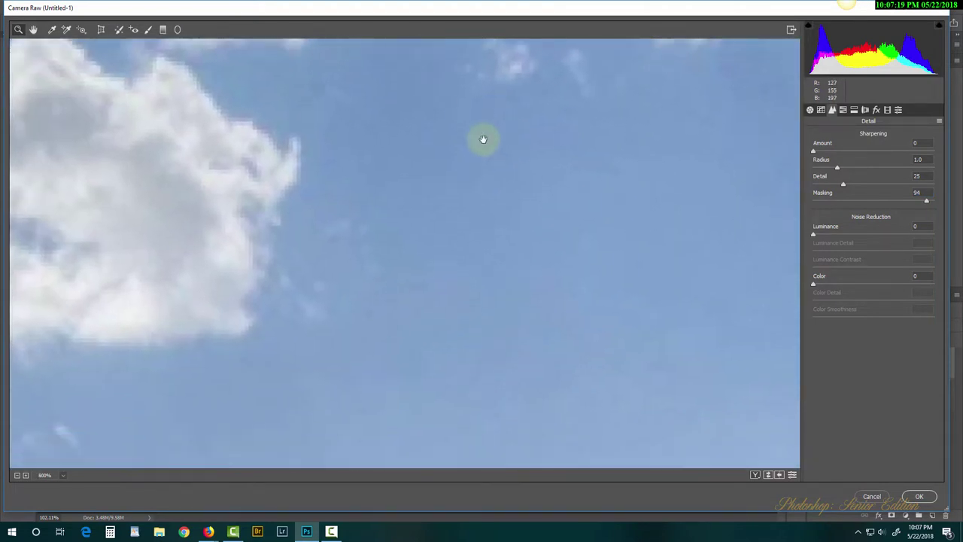
{"action": "left_click", "coordinate": [377, 251]}
{"action": "left_click", "coordinate": [384, 253]}
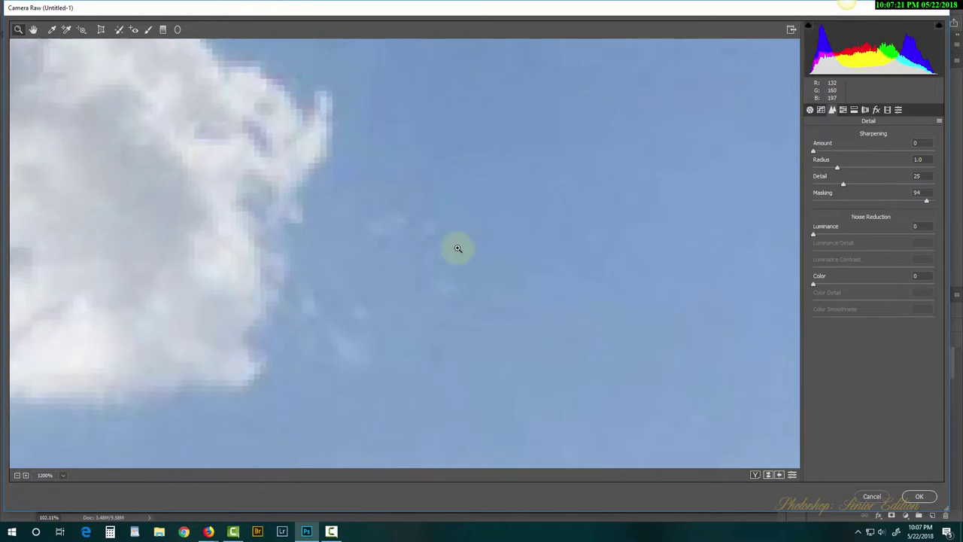
{"action": "left_click", "coordinate": [867, 151]}
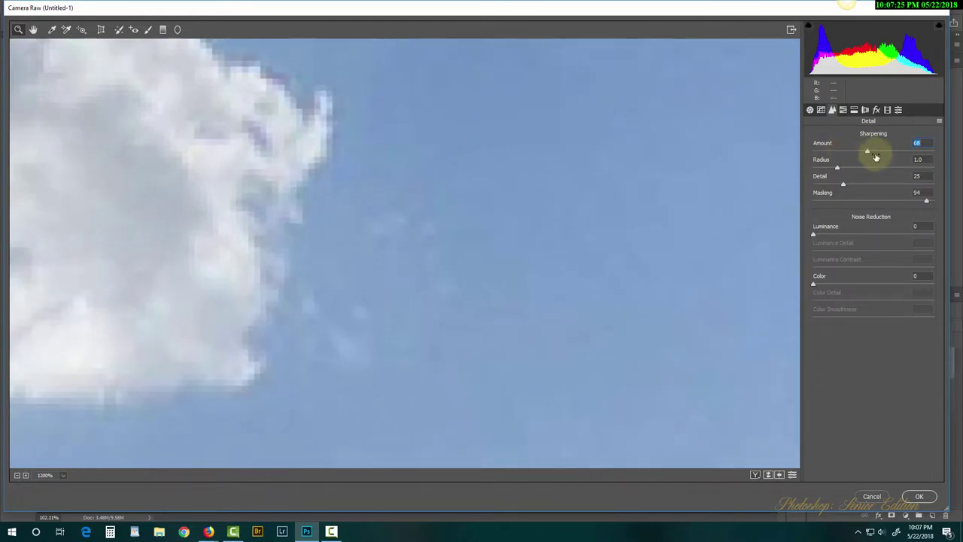
{"action": "left_click", "coordinate": [880, 151]}
{"action": "left_click_drag", "start_coordinate": [839, 168], "coordinate": [845, 169]}
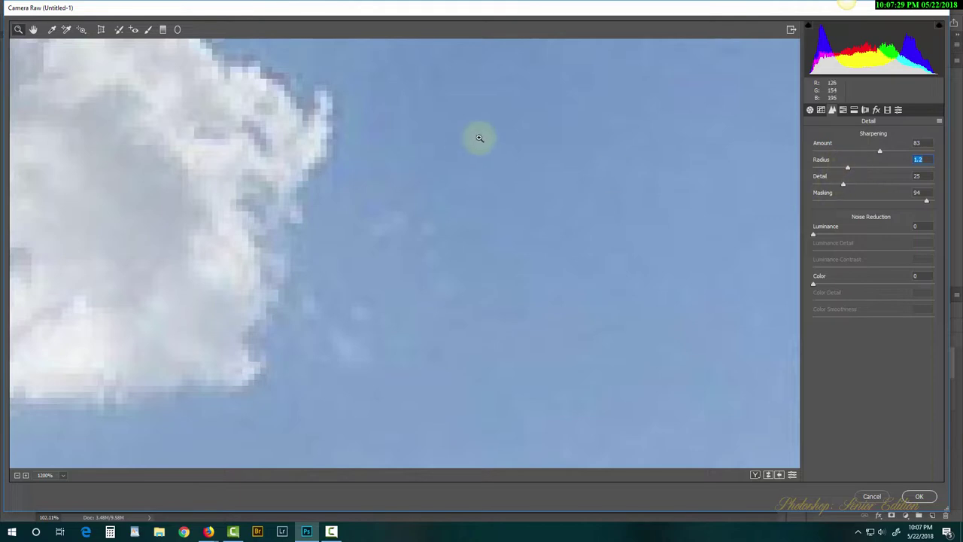
Smooth the sky with noise reduction, setting Luminance to 24 and Luminance Detail to 36.
{"action": "left_click_drag", "start_coordinate": [479, 138], "coordinate": [565, 353]}
{"action": "left_click_drag", "start_coordinate": [482, 189], "coordinate": [363, 301]}
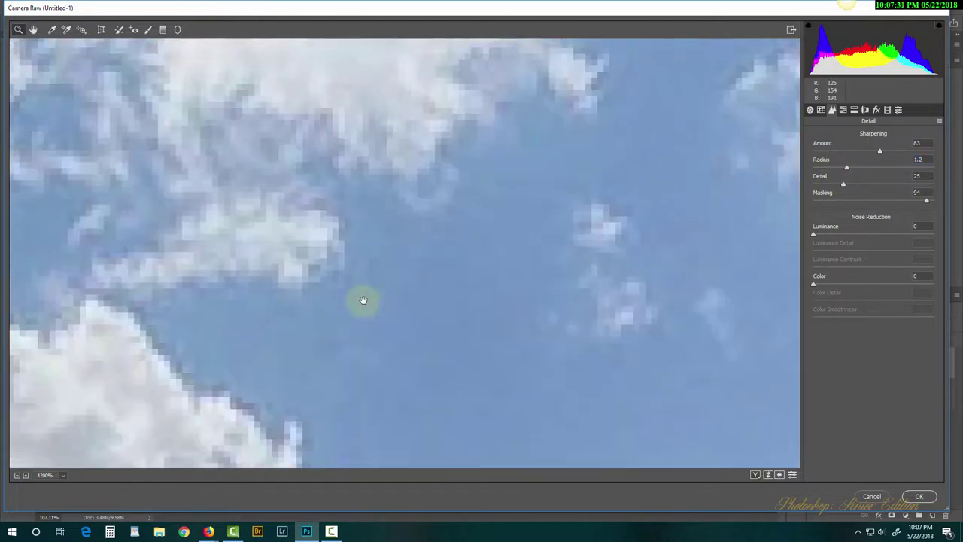
{"action": "left_click_drag", "start_coordinate": [338, 217], "coordinate": [421, 150]}
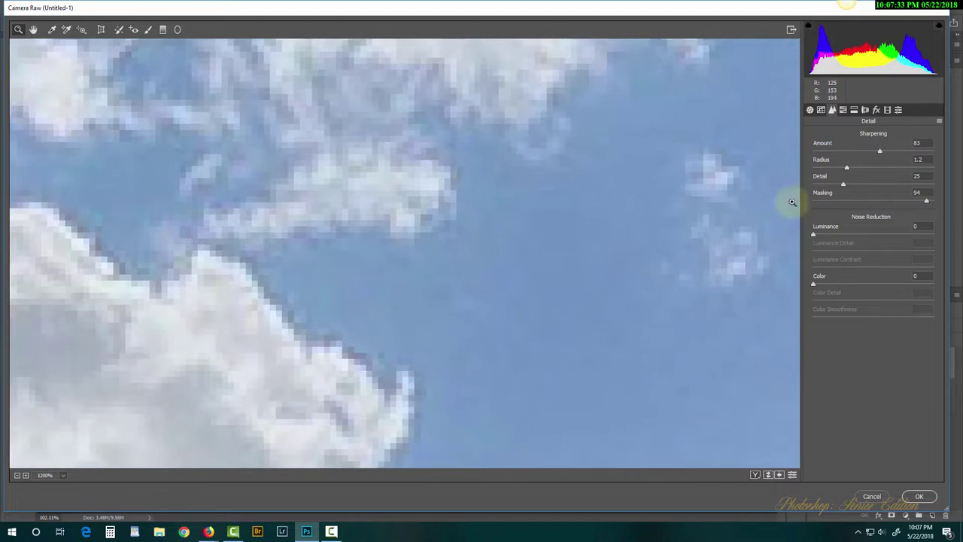
{"action": "left_click", "coordinate": [834, 234]}
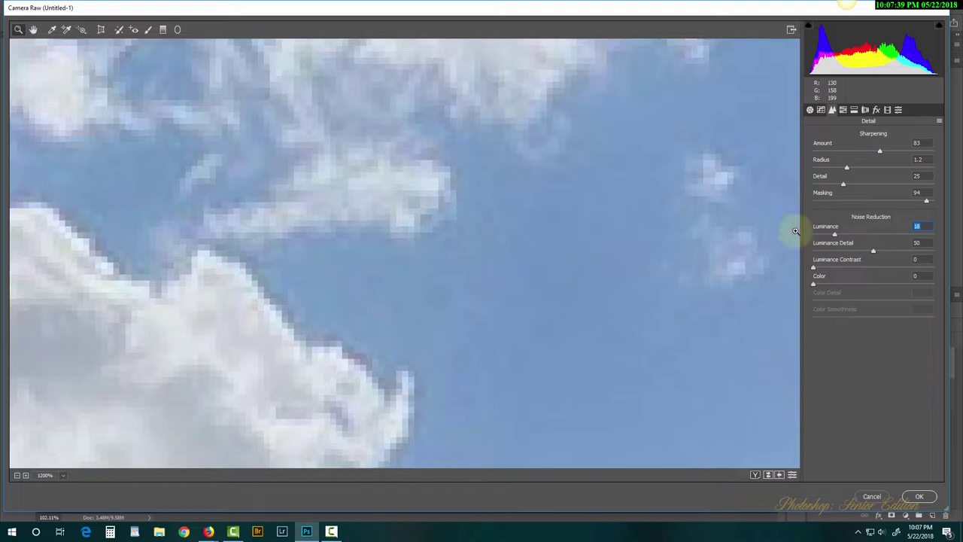
{"action": "left_click_drag", "start_coordinate": [873, 251], "coordinate": [858, 253]}
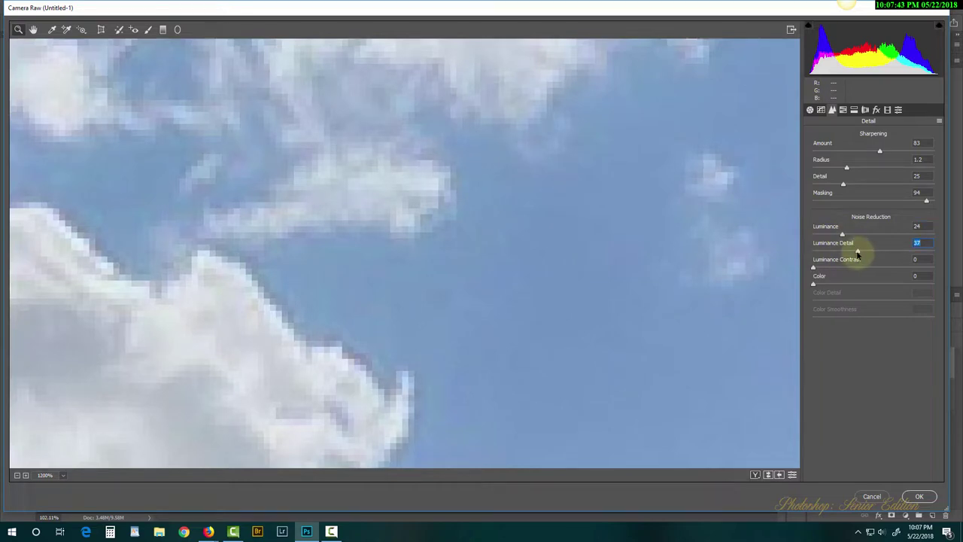
{"action": "left_click_drag", "start_coordinate": [613, 251], "coordinate": [574, 155]}
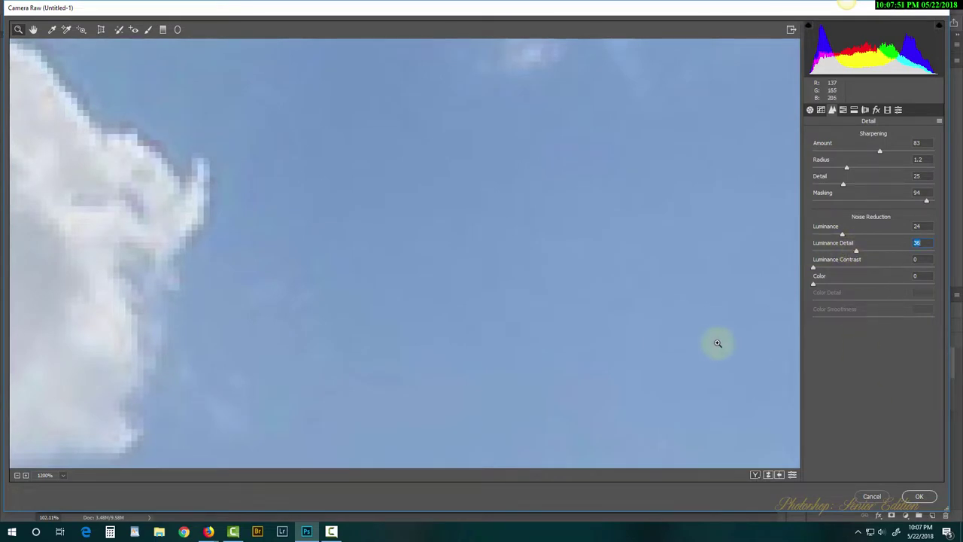
Compare the lake photo before and after the Detail adjustments in the side-by-side, split and stacked views, zoomed in on the trees.
{"action": "key", "text": "ctrl+0"}
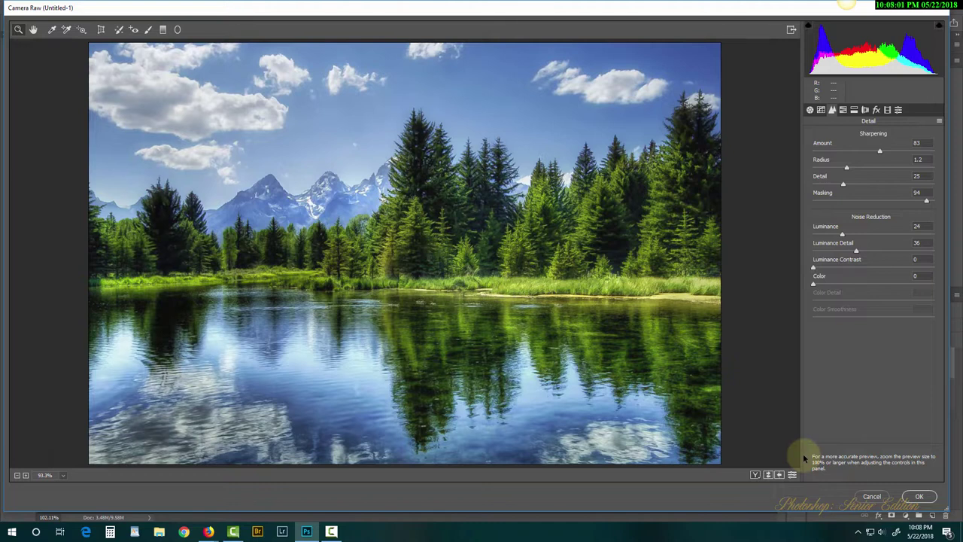
{"action": "left_click", "coordinate": [754, 475]}
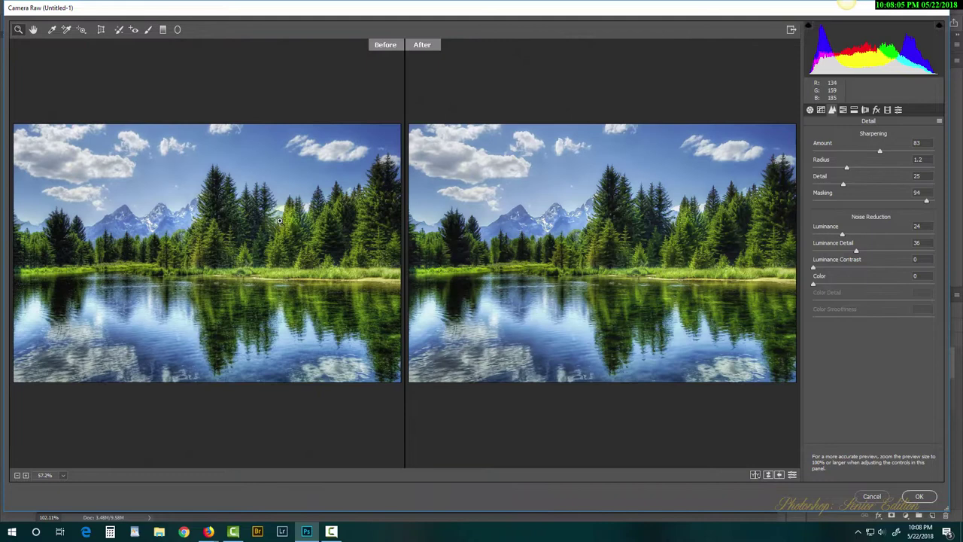
{"action": "left_click", "coordinate": [611, 256]}
{"action": "left_click", "coordinate": [610, 256]}
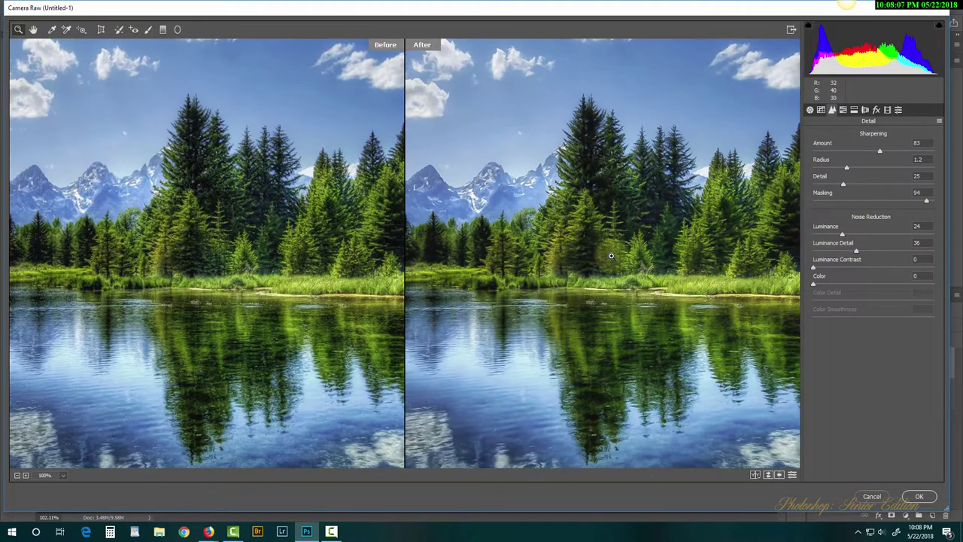
{"action": "left_click", "coordinate": [611, 256]}
{"action": "left_click", "coordinate": [611, 256]}
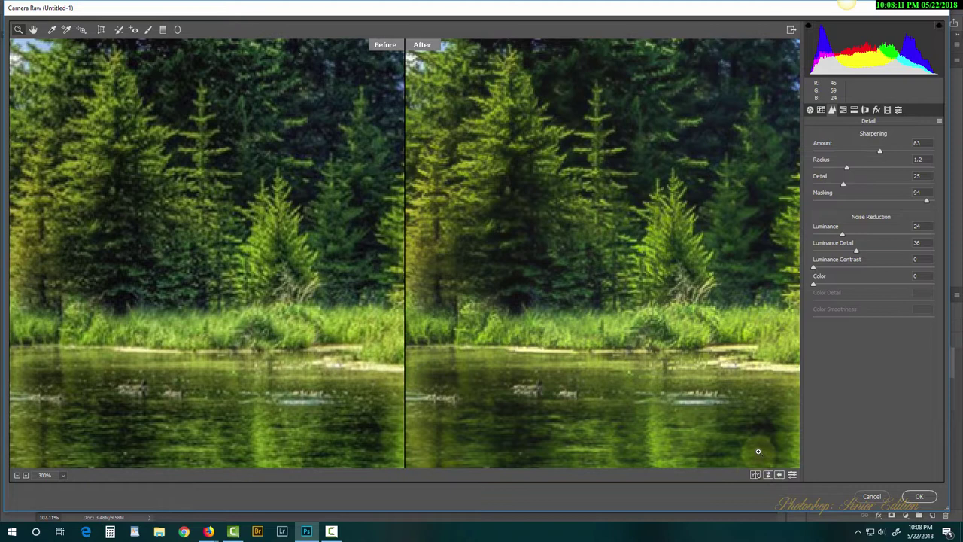
{"action": "left_click", "coordinate": [755, 475]}
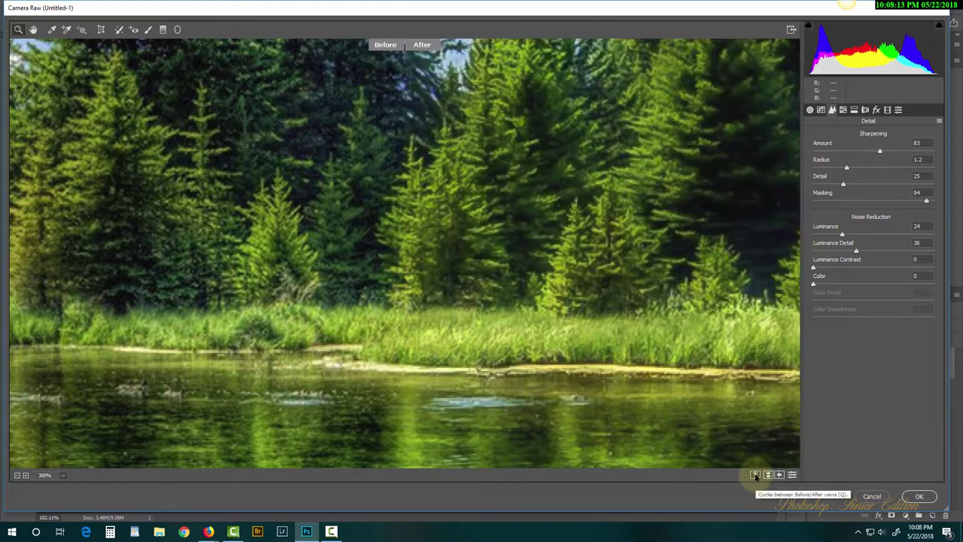
{"action": "left_click", "coordinate": [755, 475]}
{"action": "left_click", "coordinate": [755, 474]}
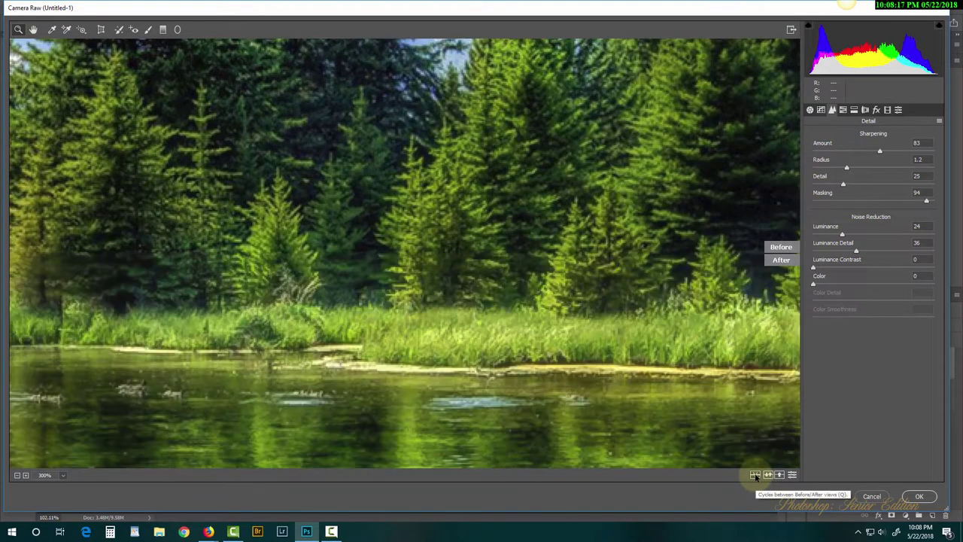
Apply the Camera Raw adjustments and convert the lake photo to black and white with a Gradient Map adjustment layer above Layer 1.
{"action": "left_click", "coordinate": [919, 496]}
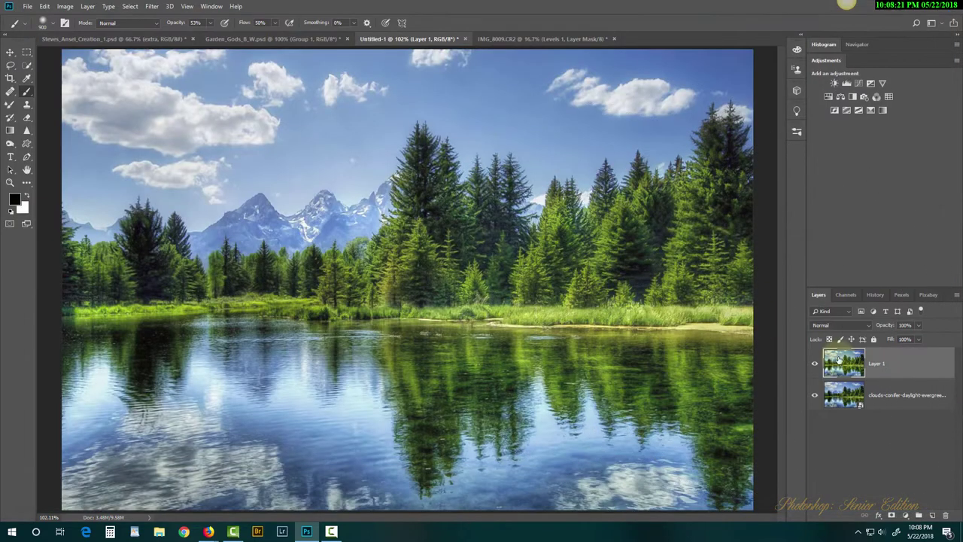
{"action": "left_click", "coordinate": [906, 516]}
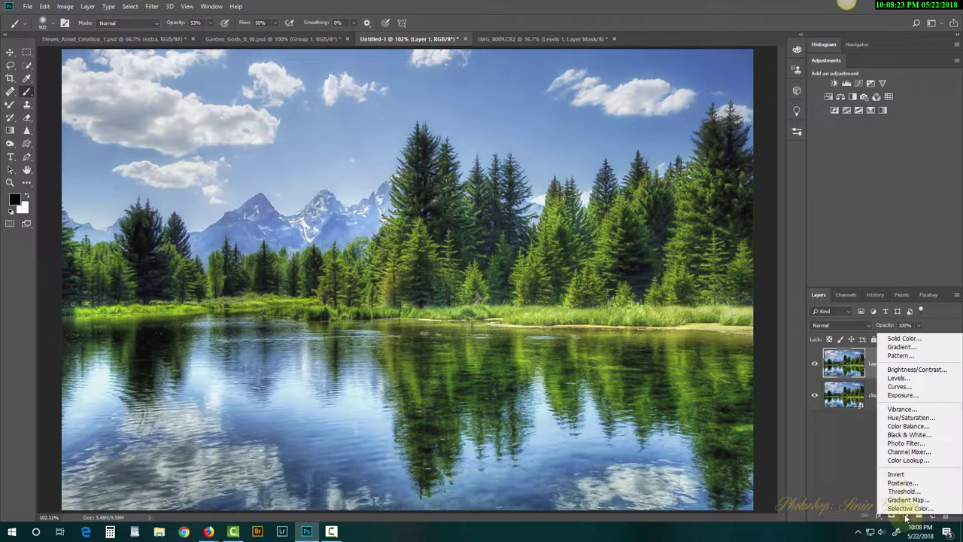
{"action": "left_click", "coordinate": [907, 500]}
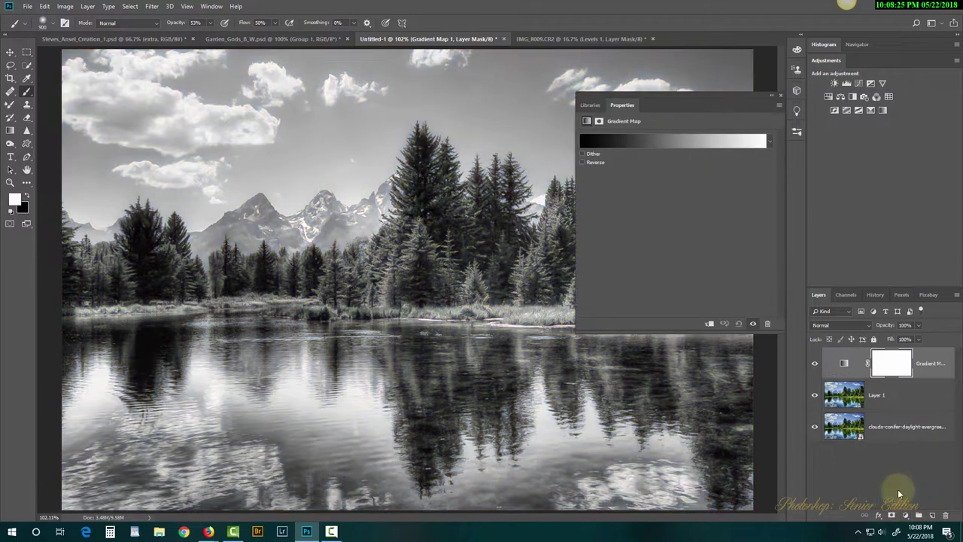
Float the Gradient Map properties on their own over the trees and collapse the remaining docked libraries.
{"action": "left_click_drag", "start_coordinate": [661, 102], "coordinate": [802, 195]}
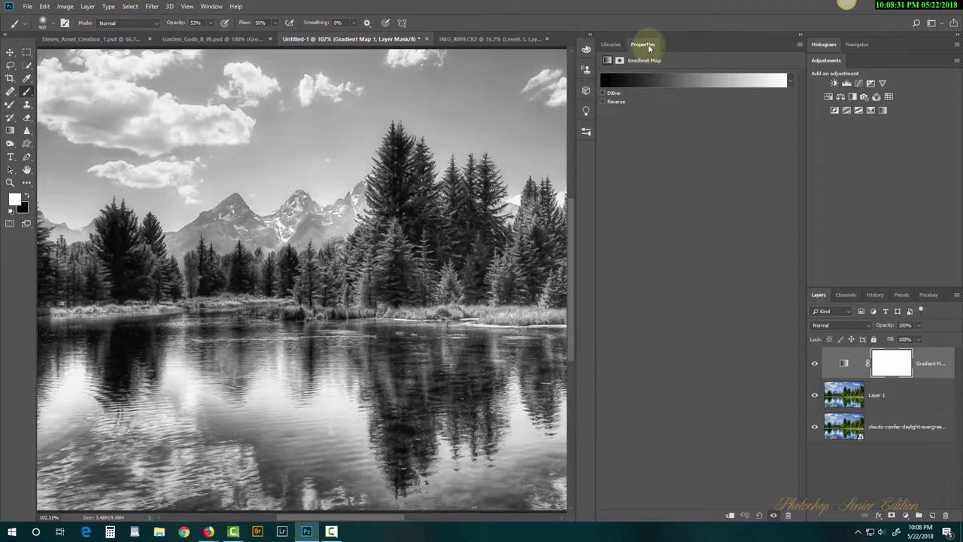
{"action": "left_click_drag", "start_coordinate": [648, 43], "coordinate": [338, 81]}
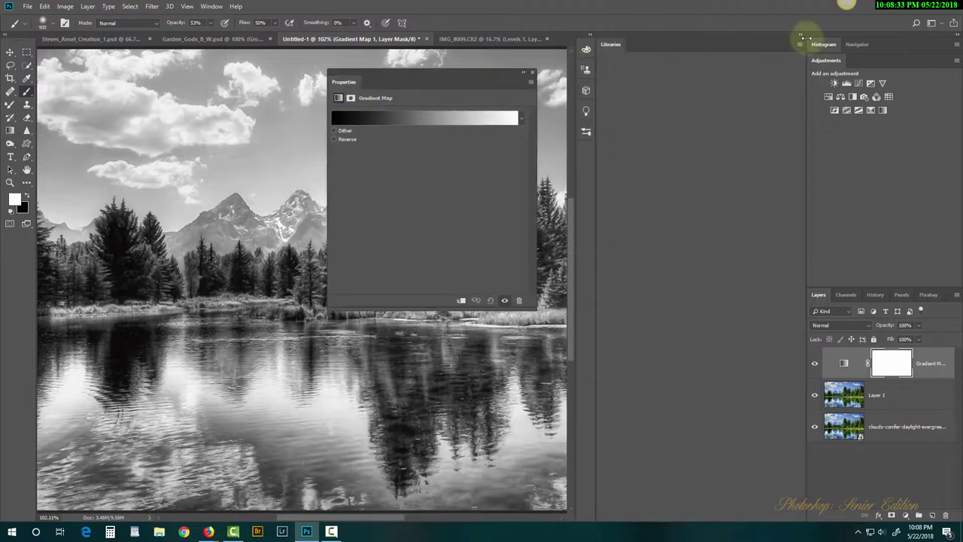
{"action": "left_click", "coordinate": [801, 35]}
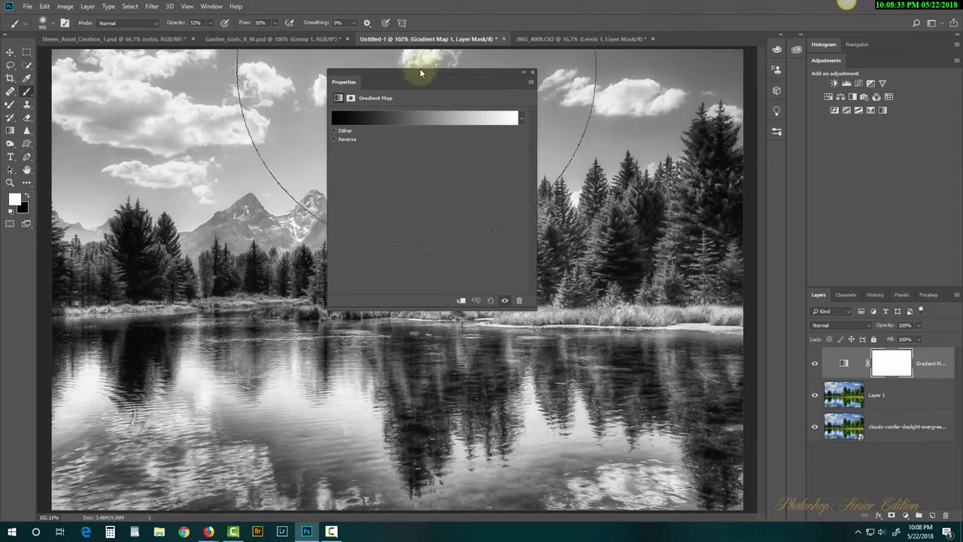
{"action": "left_click_drag", "start_coordinate": [426, 74], "coordinate": [694, 156]}
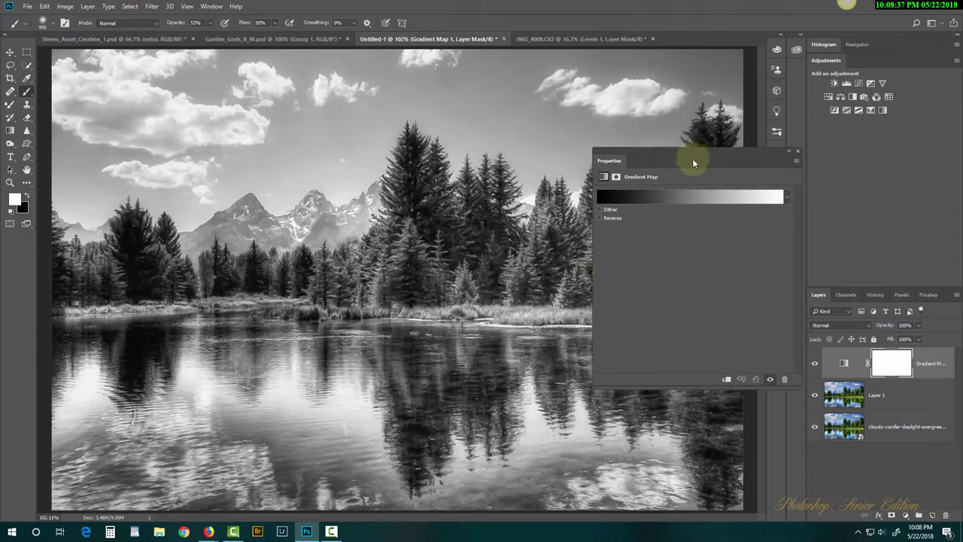
Add a black colour stop at 7% location to the gradient map, and hide the original lake photo layer.
{"action": "left_click", "coordinate": [618, 201]}
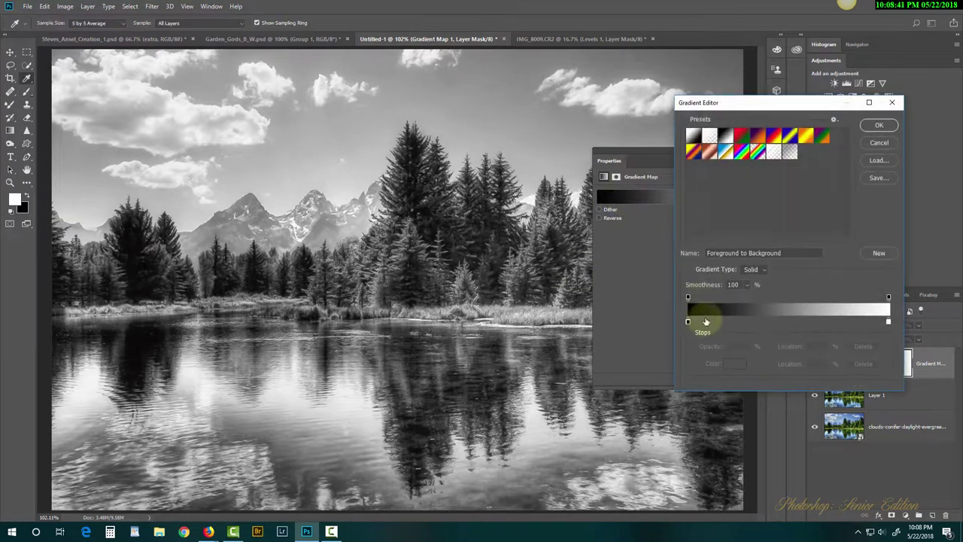
{"action": "left_click", "coordinate": [703, 322]}
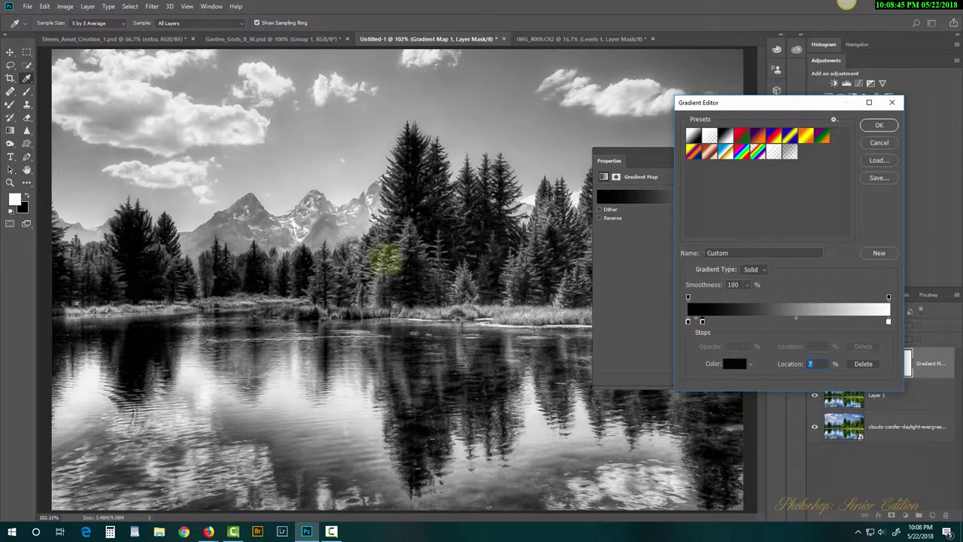
{"action": "left_click", "coordinate": [879, 125]}
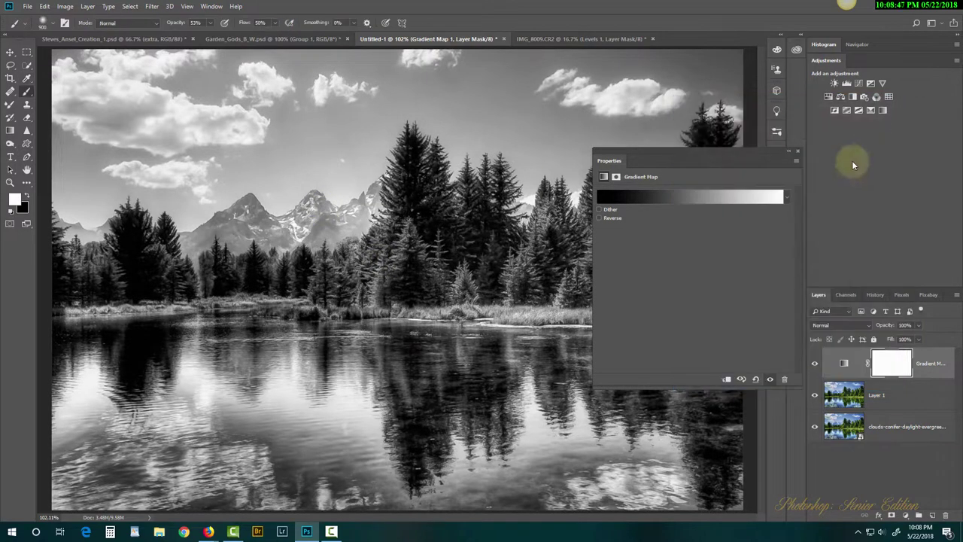
{"action": "left_click", "coordinate": [798, 153]}
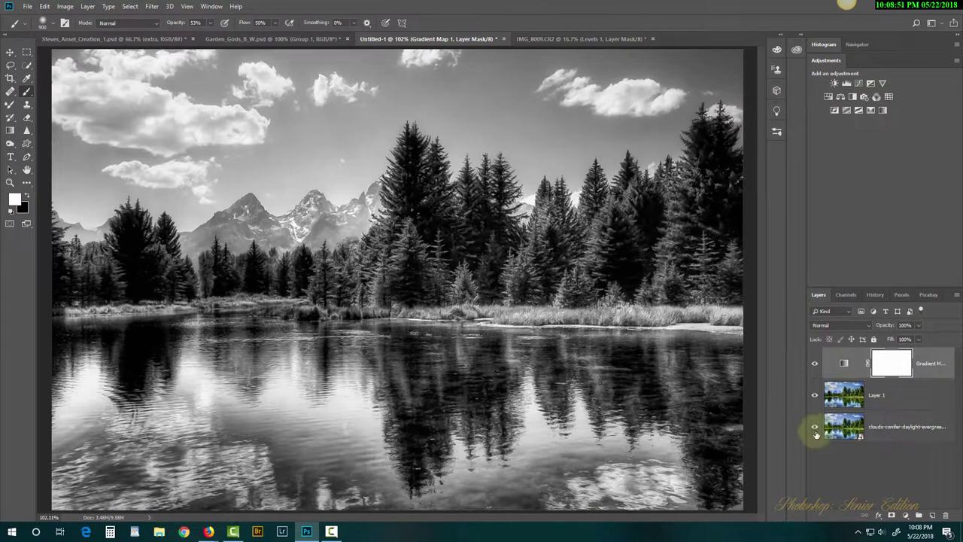
{"action": "left_click", "coordinate": [814, 427]}
{"action": "left_click", "coordinate": [829, 97]}
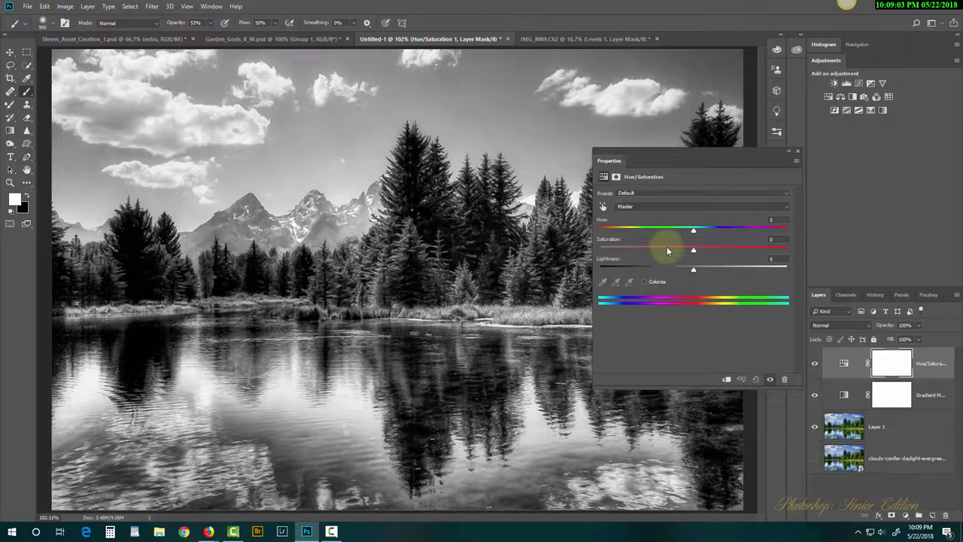
{"action": "left_click", "coordinate": [797, 150]}
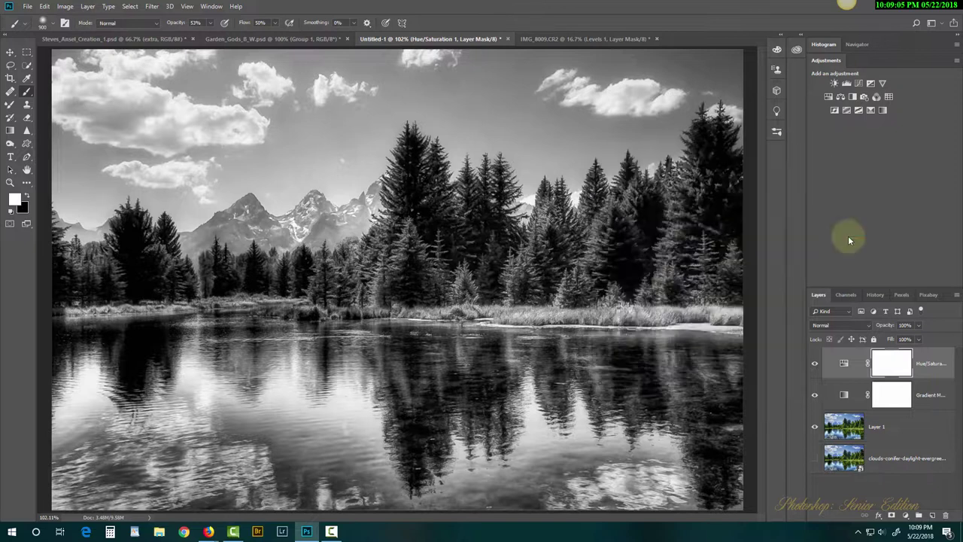
{"action": "left_click_drag", "start_coordinate": [855, 367], "coordinate": [948, 517]}
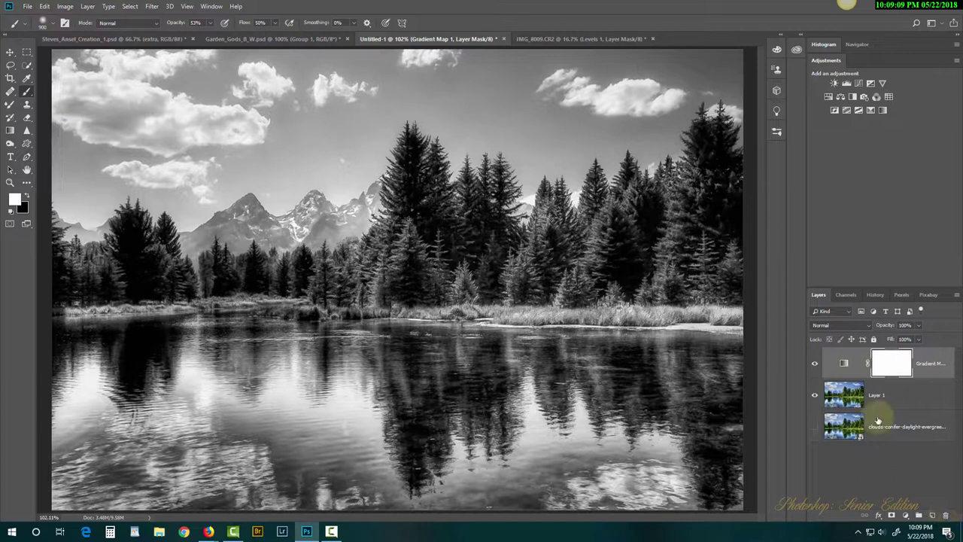
Try adding a Hue/Saturation adjustment directly above Layer 1, targeting the cyans sampled from the sky.
{"action": "left_click", "coordinate": [845, 399]}
{"action": "left_click", "coordinate": [841, 397]}
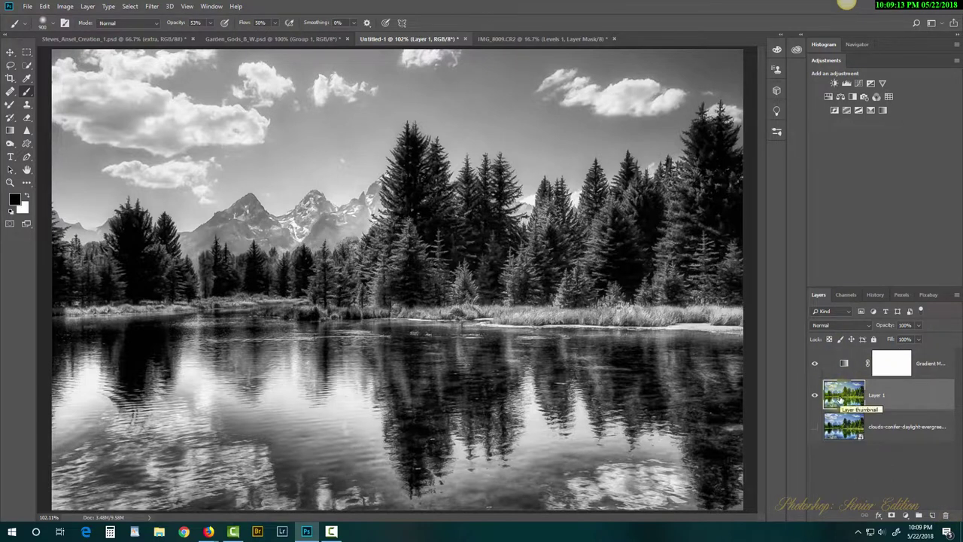
{"action": "left_click", "coordinate": [828, 97]}
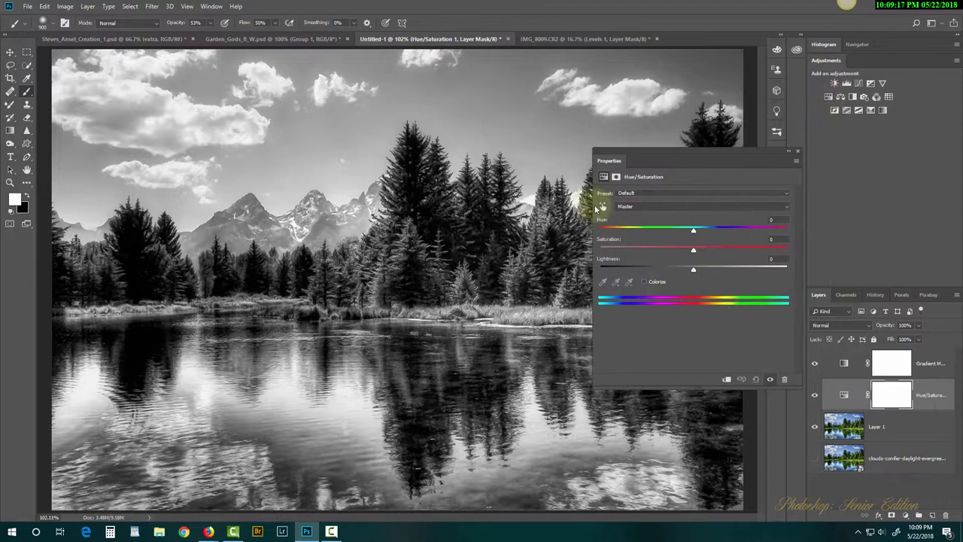
{"action": "left_click", "coordinate": [602, 208]}
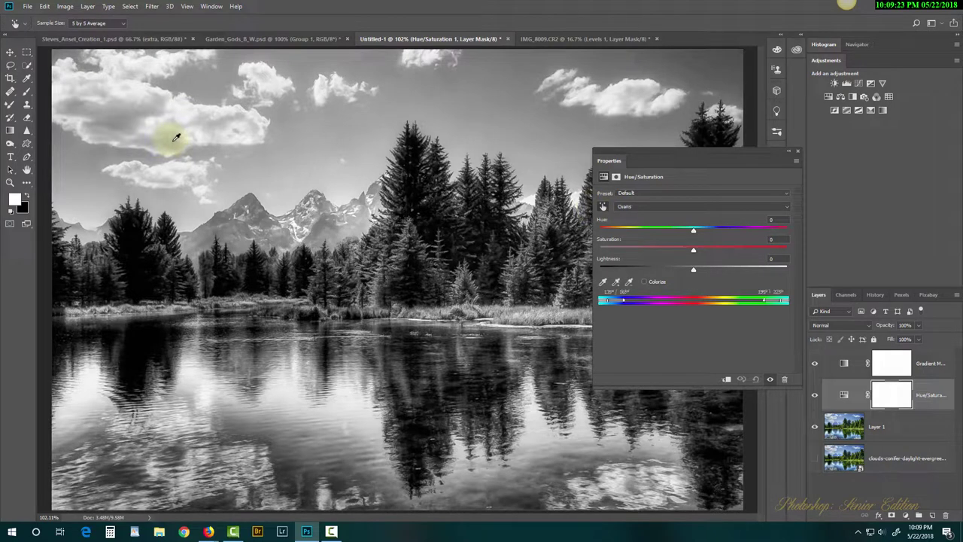
{"action": "left_click", "coordinate": [783, 305]}
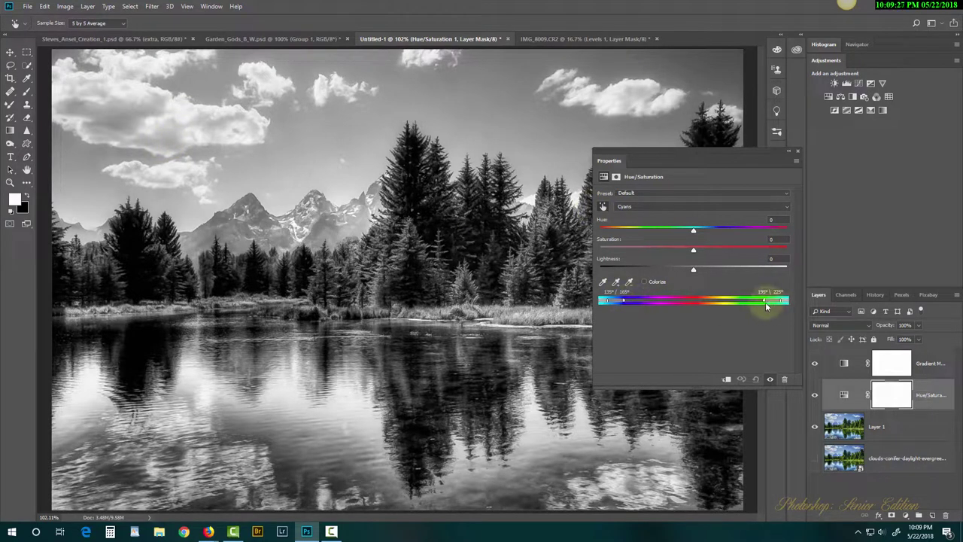
Try darkening the sky's cyans with Lightness -67, a Hue shifted toward magenta and Saturation -67.
{"action": "left_click_drag", "start_coordinate": [694, 268], "coordinate": [631, 272]}
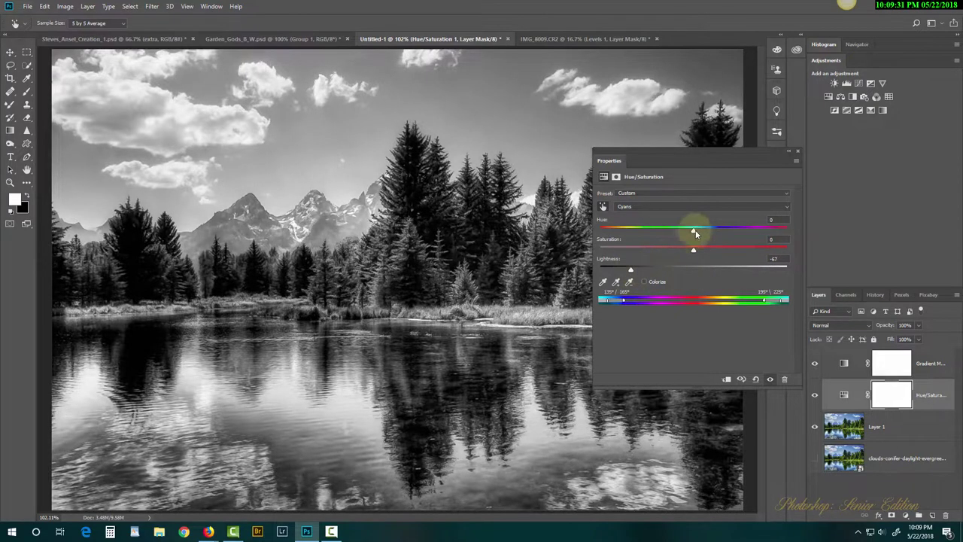
{"action": "left_click_drag", "start_coordinate": [743, 256], "coordinate": [748, 249]}
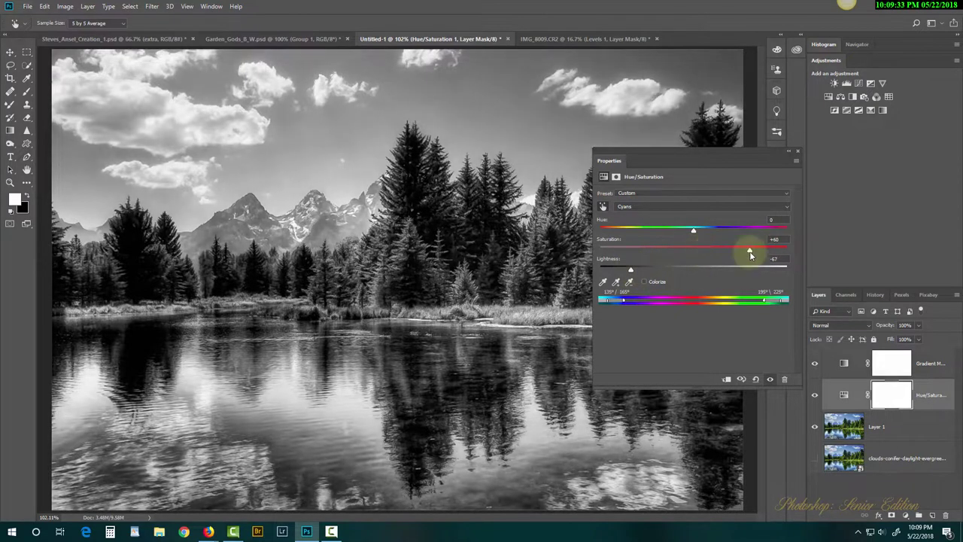
{"action": "left_click_drag", "start_coordinate": [693, 228], "coordinate": [742, 232]}
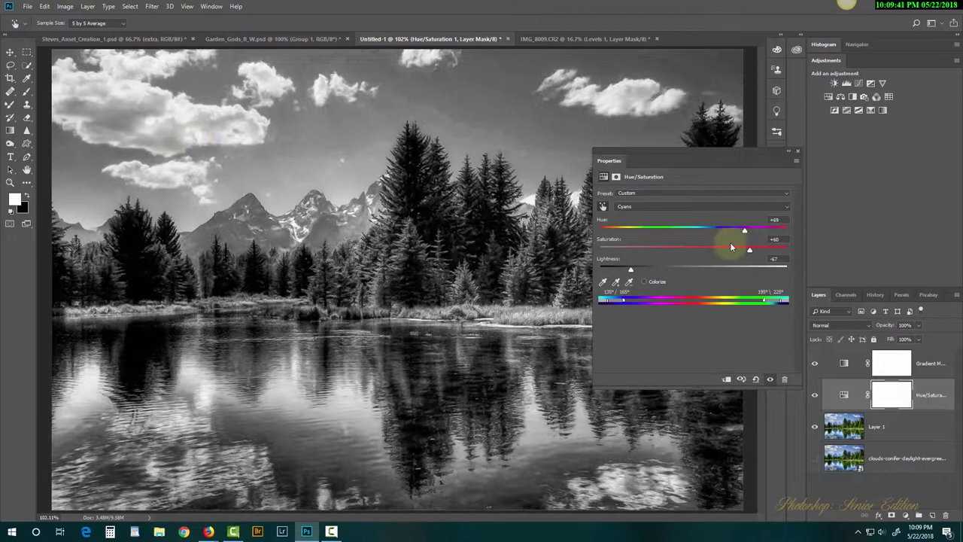
{"action": "left_click_drag", "start_coordinate": [749, 249], "coordinate": [684, 249]}
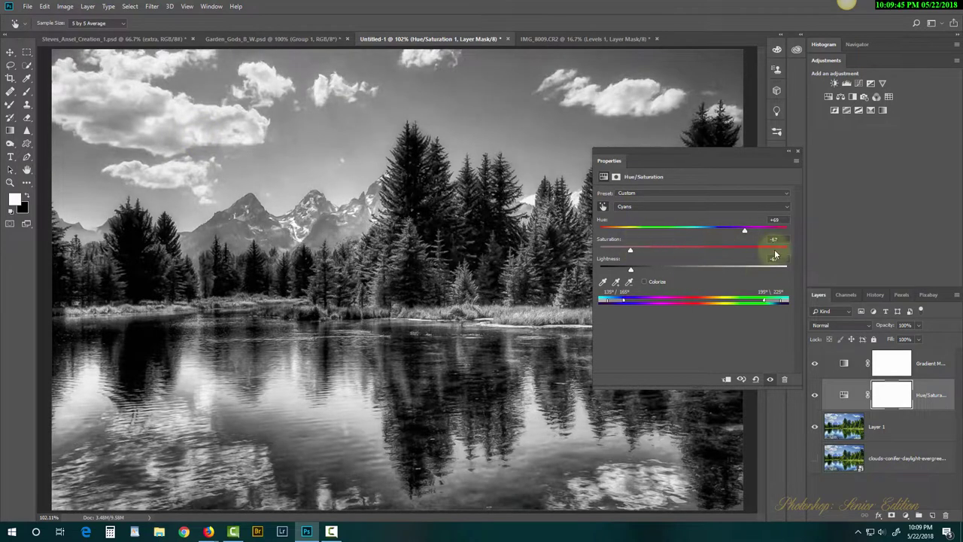
Delete the Hue/Saturation adjustment layer between the gradient map and Layer 1.
{"action": "left_click", "coordinate": [797, 154]}
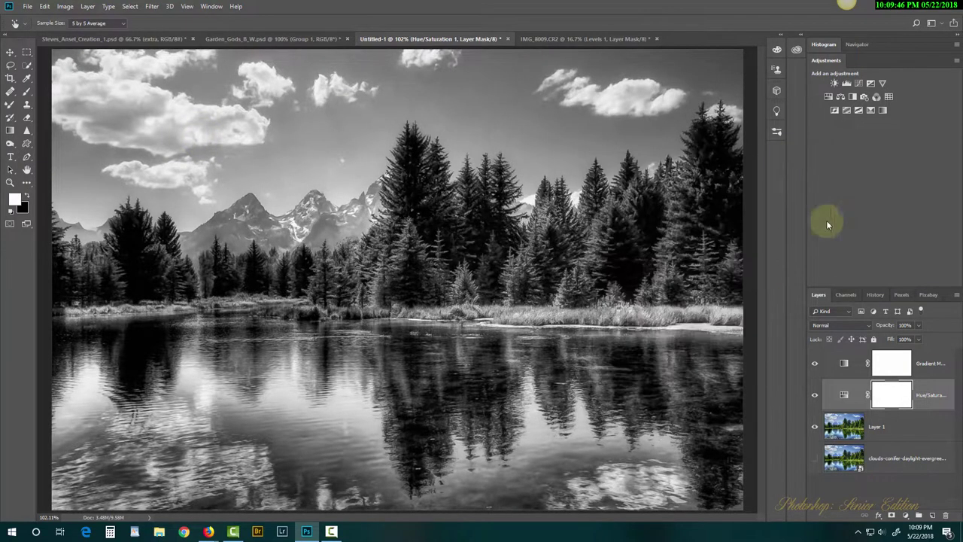
{"action": "key", "text": "b"}
{"action": "left_click", "coordinate": [844, 394]}
{"action": "key", "text": "Delete"}
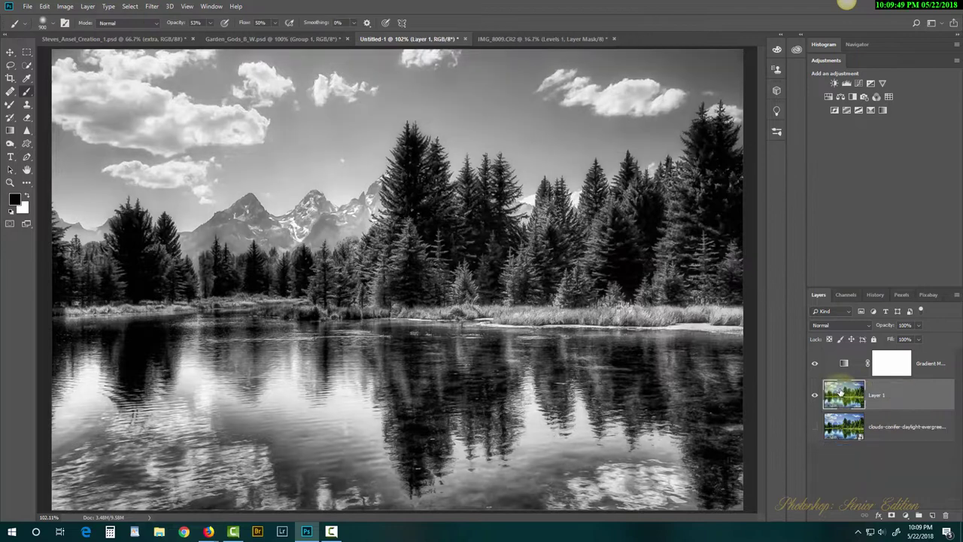
Add a Levels adjustment above the gradient map with the black input at 111 and the midtones at 1.32.
{"action": "left_click", "coordinate": [839, 364]}
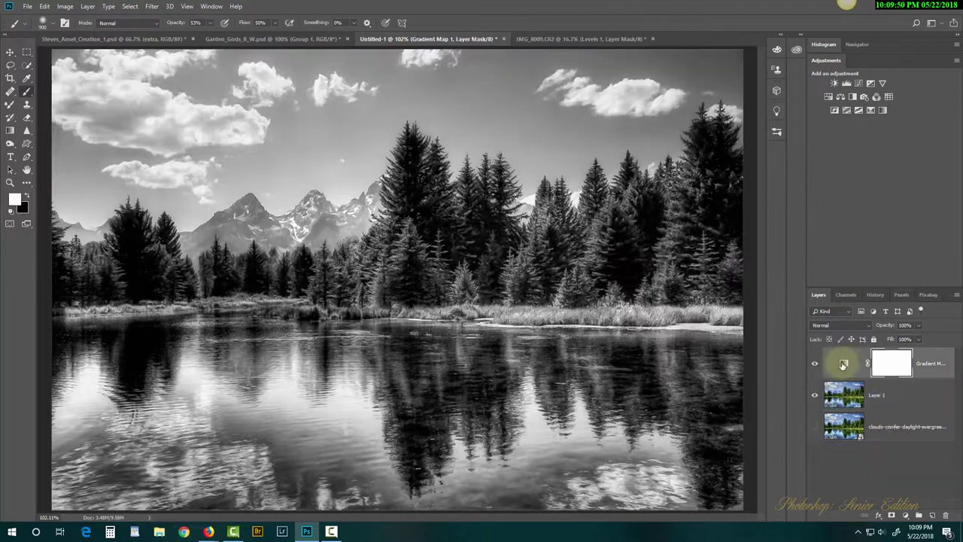
{"action": "left_click", "coordinate": [847, 84]}
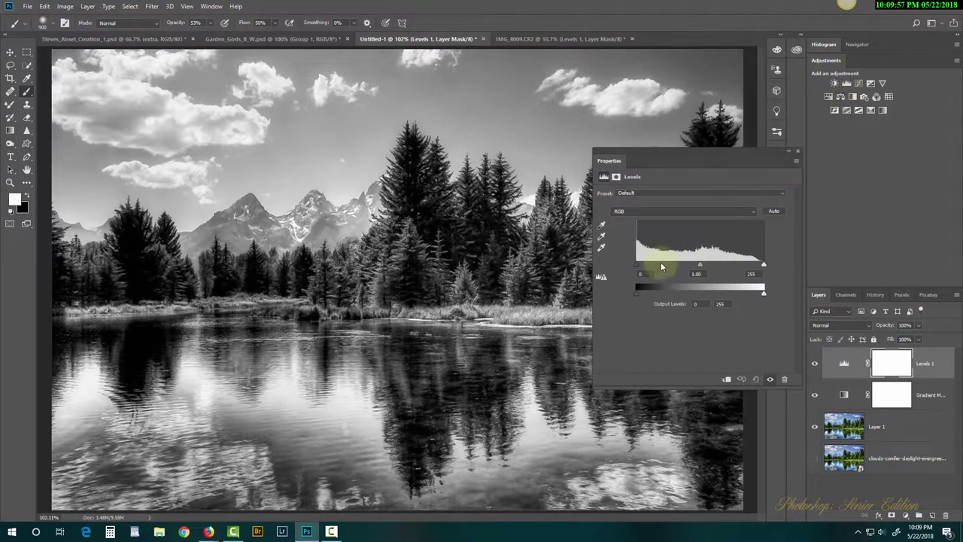
{"action": "left_click_drag", "start_coordinate": [637, 268], "coordinate": [722, 275]}
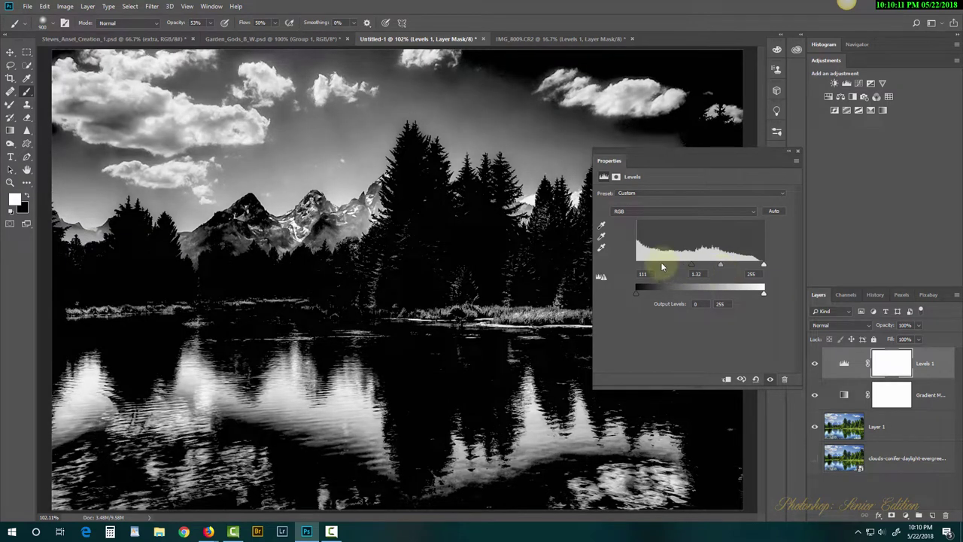
{"action": "left_click", "coordinate": [799, 152]}
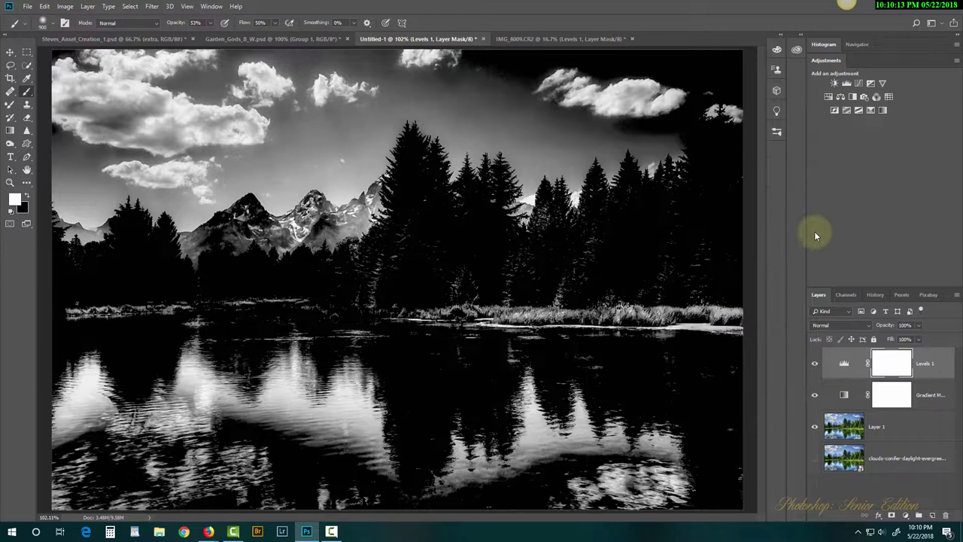
Set the Levels adjustment layer's blend mode to Soft Light.
{"action": "left_click", "coordinate": [844, 363]}
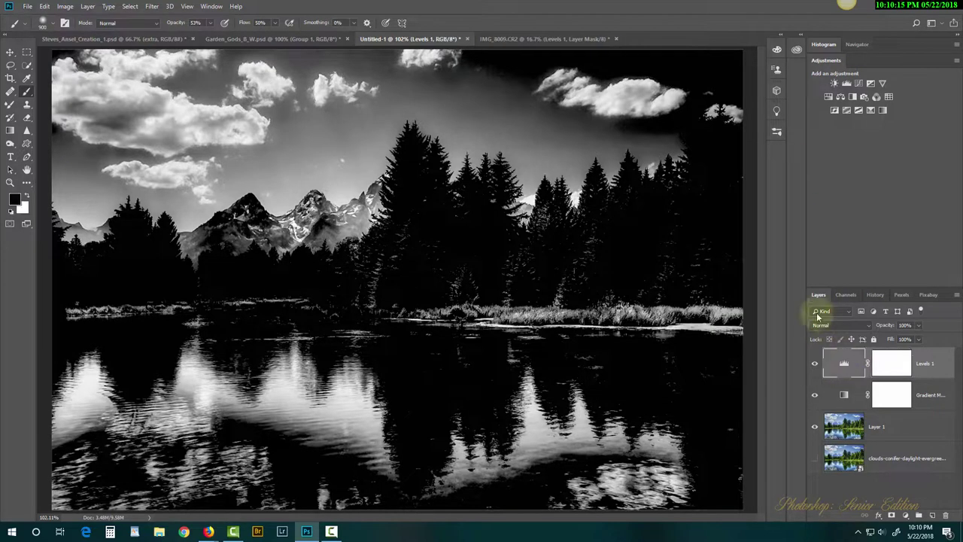
{"action": "left_click", "coordinate": [827, 325]}
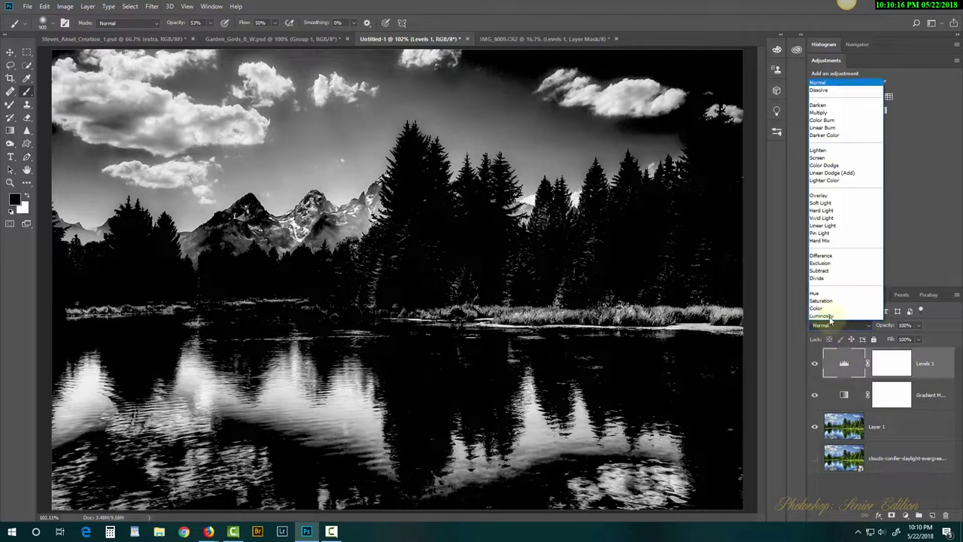
{"action": "left_click", "coordinate": [828, 204]}
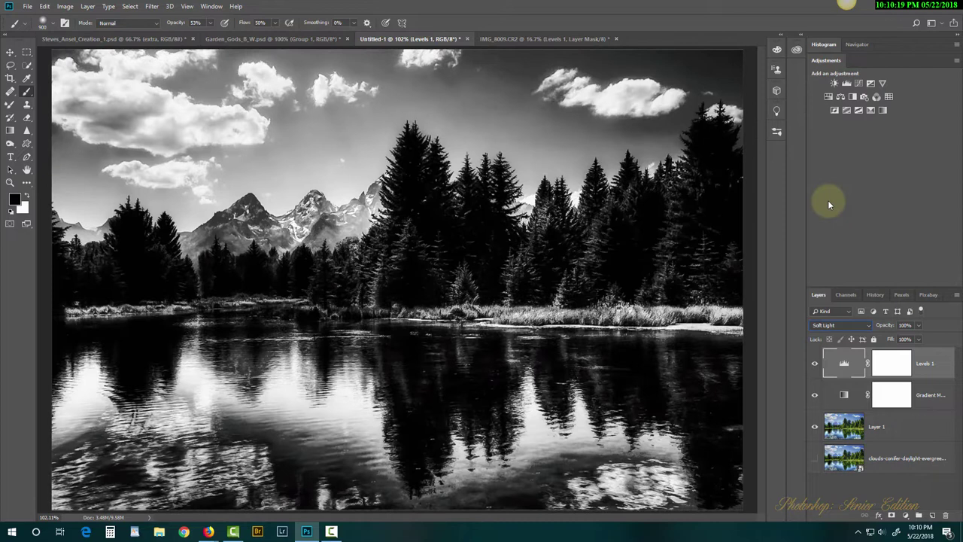
Compare the black-and-white lake scene with and without the Levels adjustment layer.
{"action": "left_click", "coordinate": [814, 364]}
{"action": "left_click", "coordinate": [815, 364]}
{"action": "left_click", "coordinate": [815, 364]}
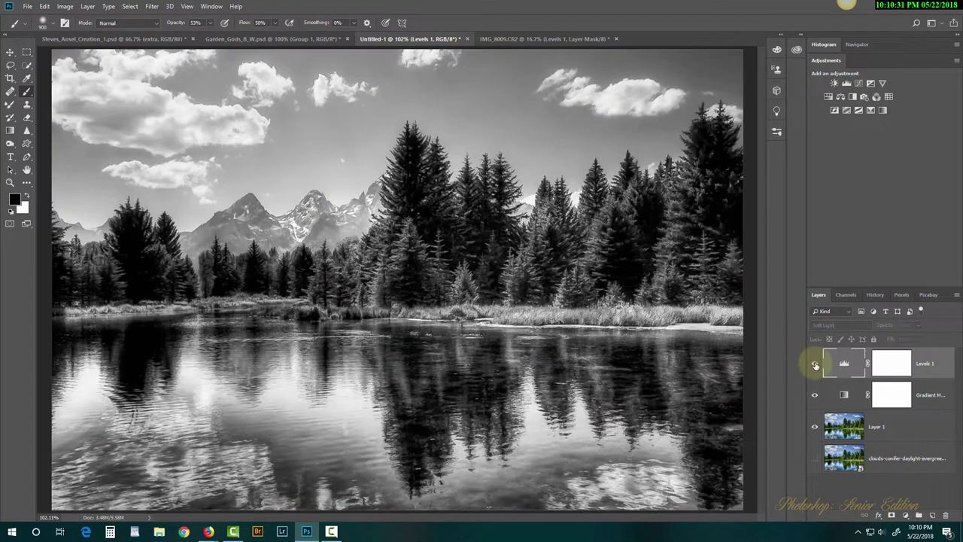
{"action": "left_click", "coordinate": [815, 364]}
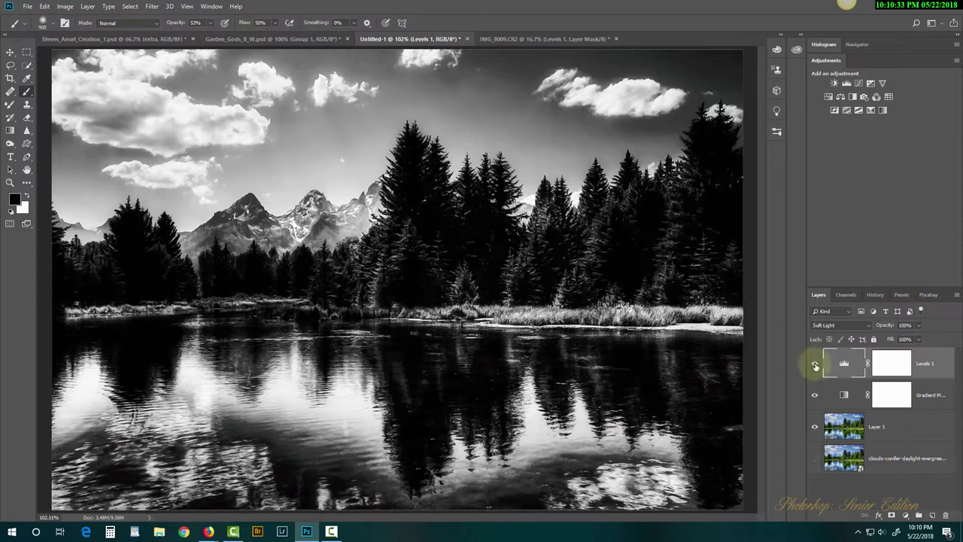
Fill the Levels 1 layer mask with black at 100% opacity.
{"action": "left_click", "coordinate": [896, 366]}
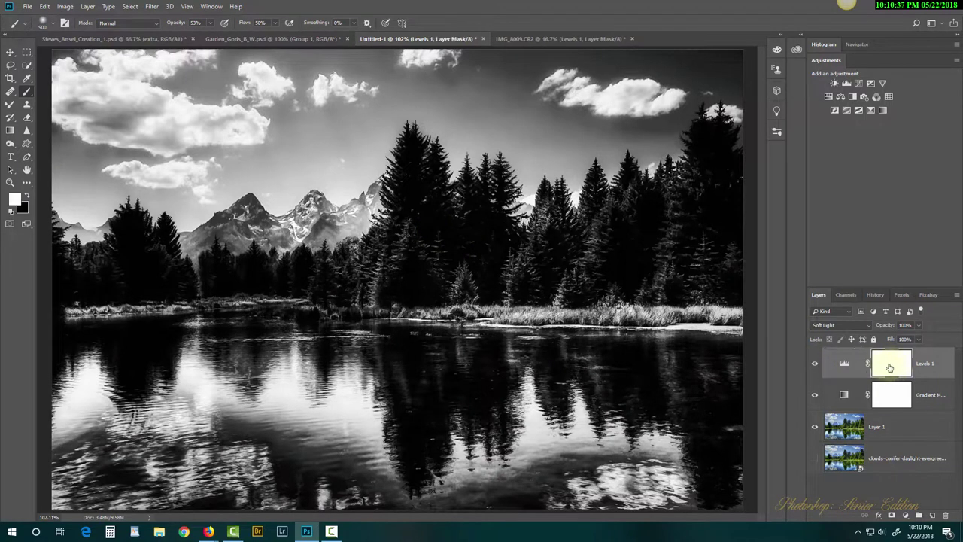
{"action": "left_click", "coordinate": [41, 7]}
{"action": "left_click", "coordinate": [102, 167]}
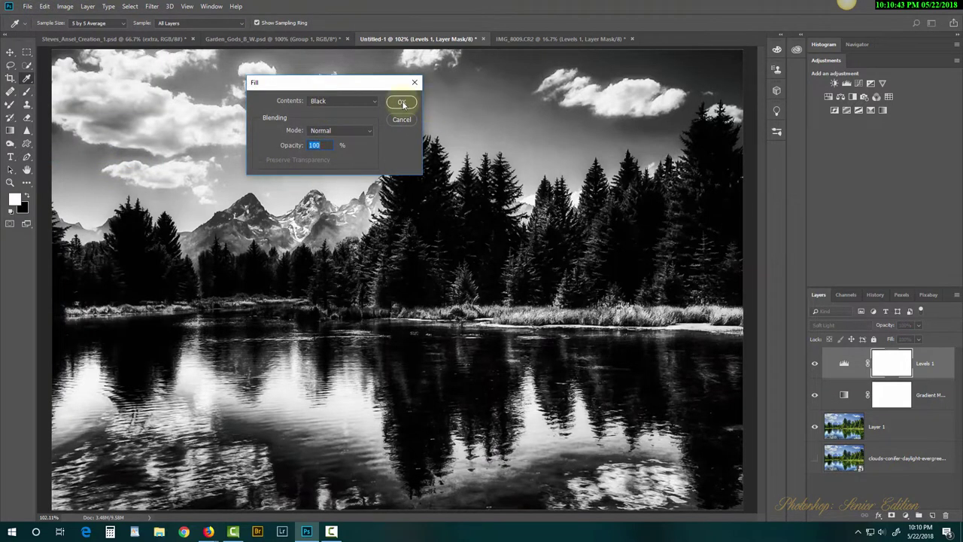
{"action": "left_click", "coordinate": [402, 103]}
Paint white over the large cloud bank on the Levels 1 mask with a 100 px soft round brush, raising the brush opacity to 100%.
{"action": "key", "text": "b"}
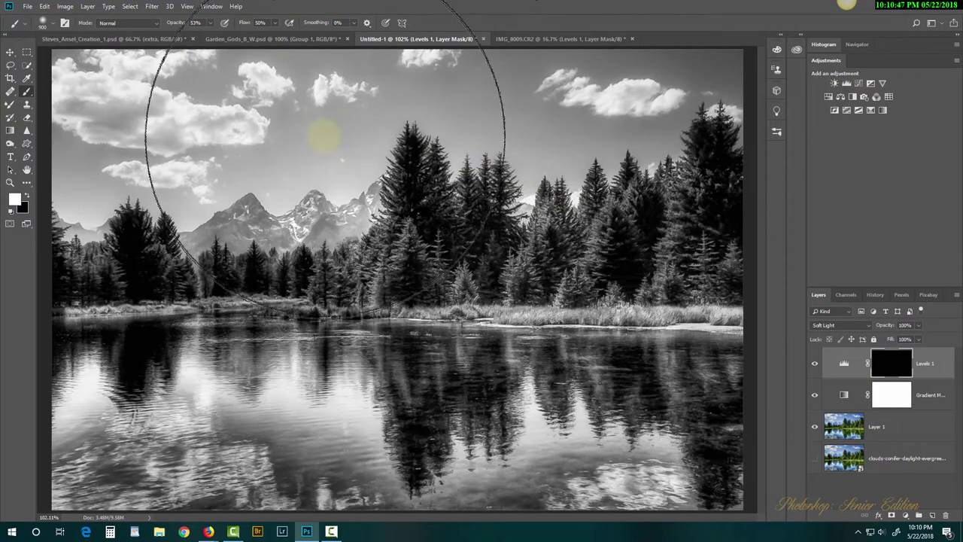
{"action": "key", "text": "bracketleft"}
{"action": "key", "text": "bracketleft"}
{"action": "key", "text": "bracketleft"}
{"action": "key", "text": "bracketleft"}
{"action": "key", "text": "bracketleft"}
{"action": "key", "text": "bracketleft"}
{"action": "key", "text": "bracketleft"}
{"action": "key", "text": "bracketleft"}
{"action": "key", "text": "bracketleft"}
{"action": "key", "text": "bracketleft"}
{"action": "key", "text": "bracketleft"}
{"action": "key", "text": "bracketleft"}
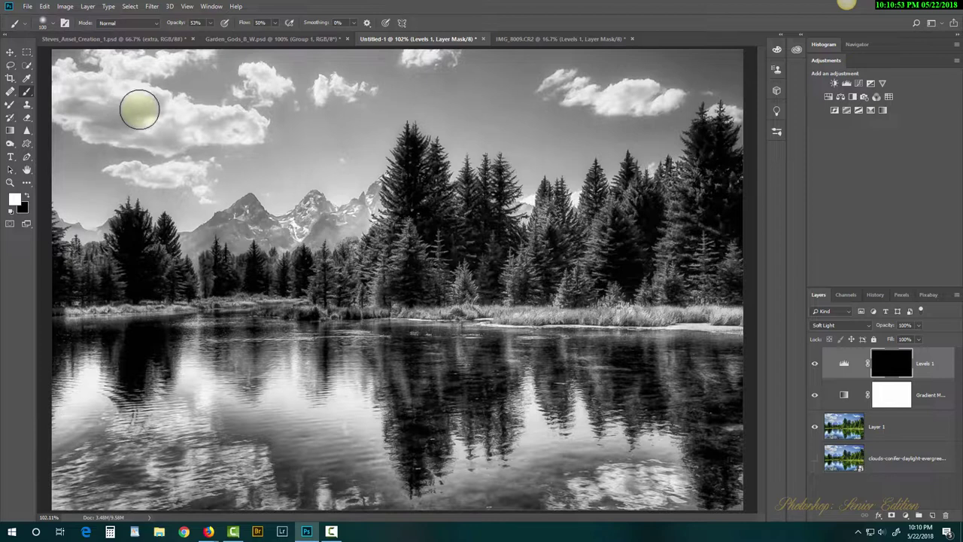
{"action": "right_click", "coordinate": [146, 110]}
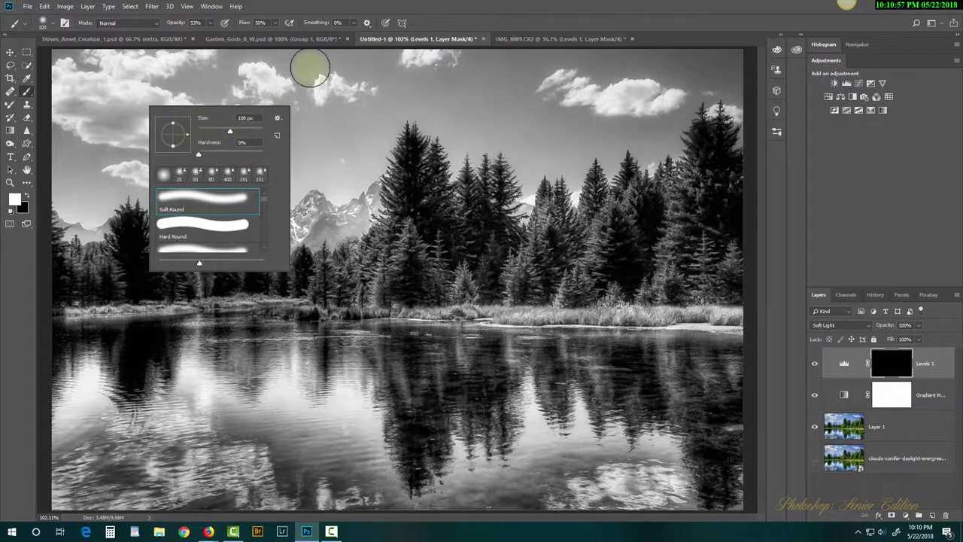
{"action": "left_click", "coordinate": [454, 9]}
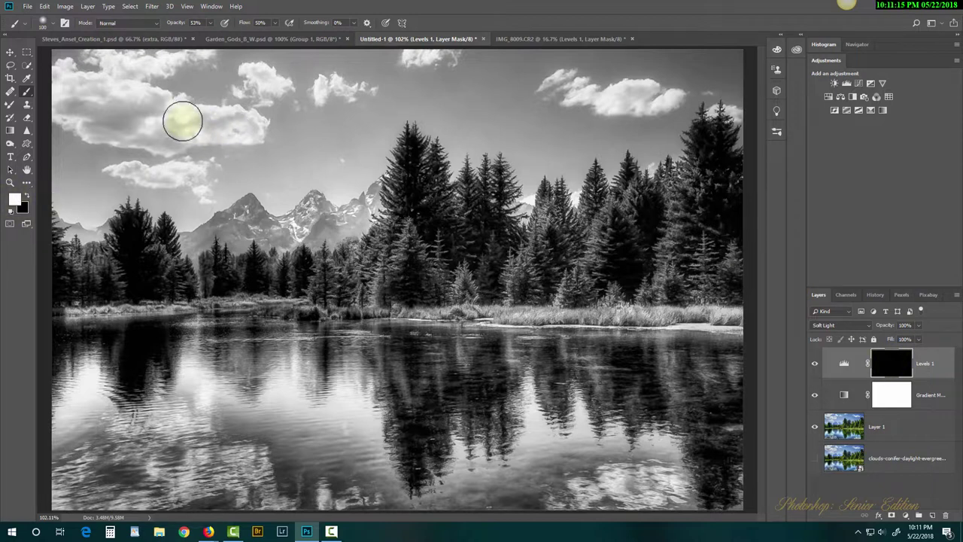
{"action": "mouse_move", "coordinate": [190, 128]}
{"action": "left_mouse_down"}
{"action": "mouse_move", "coordinate": [110, 111]}
{"action": "mouse_move", "coordinate": [138, 118]}
{"action": "mouse_move", "coordinate": [116, 122]}
{"action": "mouse_move", "coordinate": [127, 103]}
{"action": "mouse_move", "coordinate": [146, 118]}
{"action": "left_mouse_up"}
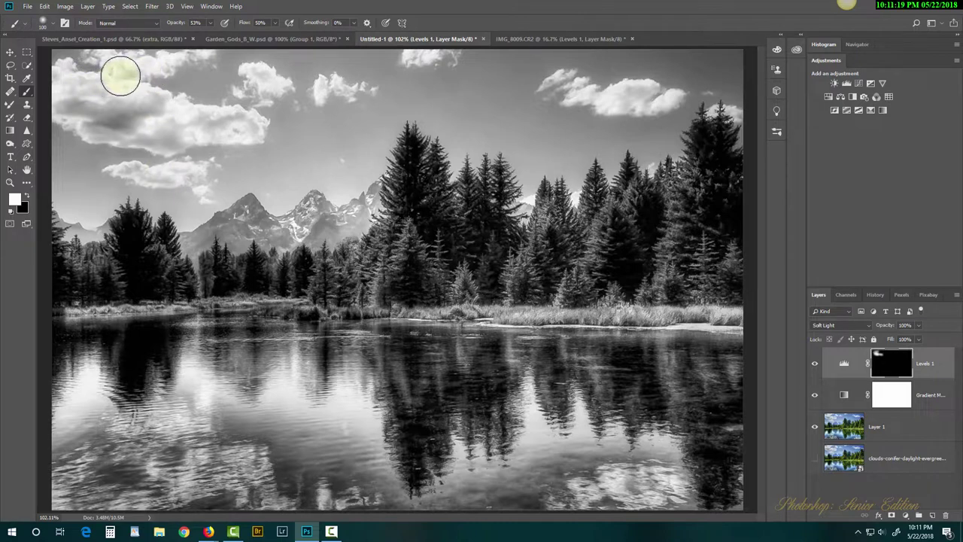
{"action": "left_click_drag", "start_coordinate": [213, 26], "coordinate": [263, 28]}
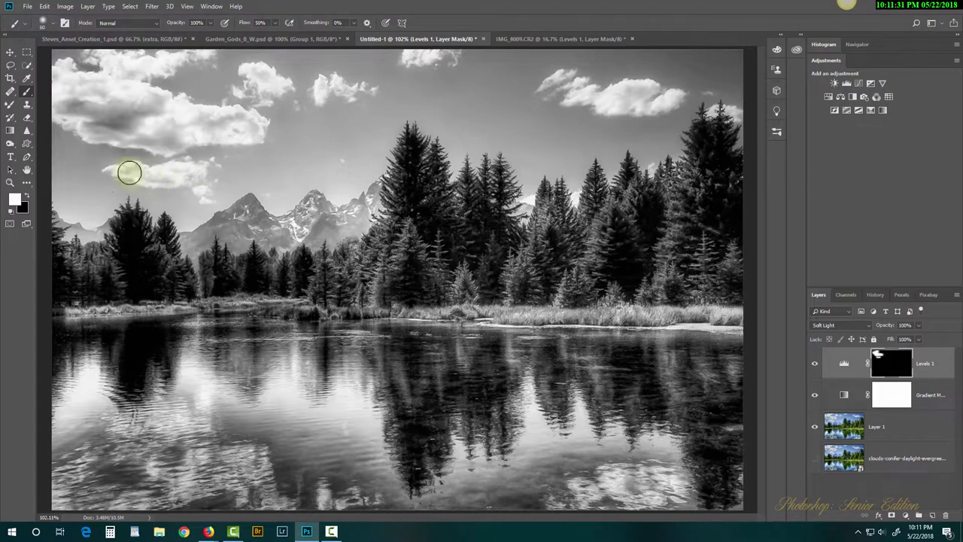
Compare the clouds with and without the masked Levels 1 adjustment.
{"action": "left_click", "coordinate": [814, 364]}
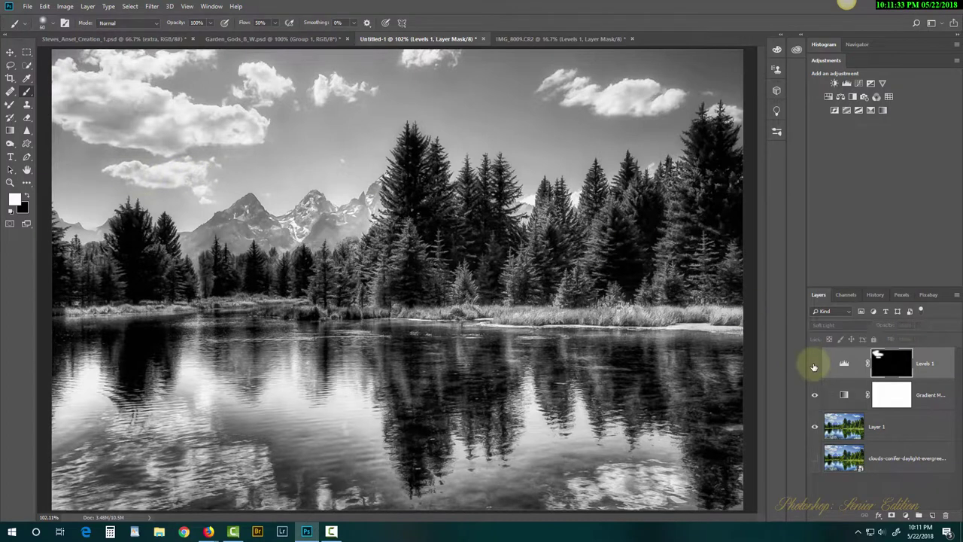
{"action": "left_click", "coordinate": [814, 364]}
{"action": "left_click", "coordinate": [814, 365]}
{"action": "left_click", "coordinate": [814, 364]}
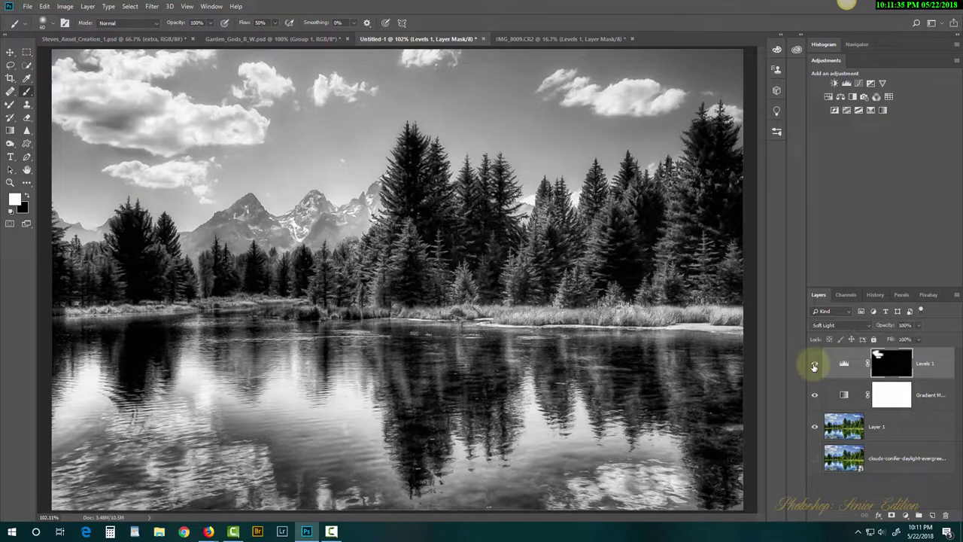
Paint white over the remaining clouds on the Levels 1 mask and go over them again with the brush flow at 100%.
{"action": "mouse_move", "coordinate": [645, 128]}
{"action": "left_mouse_down"}
{"action": "mouse_move", "coordinate": [628, 83]}
{"action": "mouse_move", "coordinate": [638, 87]}
{"action": "mouse_move", "coordinate": [621, 95]}
{"action": "mouse_move", "coordinate": [660, 98]}
{"action": "mouse_move", "coordinate": [608, 94]}
{"action": "mouse_move", "coordinate": [670, 98]}
{"action": "mouse_move", "coordinate": [645, 101]}
{"action": "left_mouse_up"}
{"action": "left_click_drag", "start_coordinate": [450, 62], "coordinate": [416, 57]}
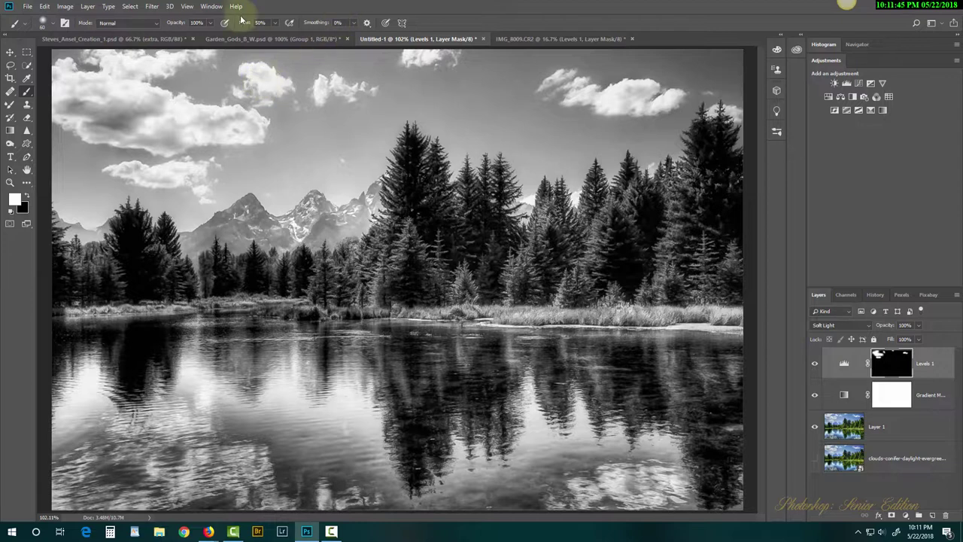
{"action": "left_click", "coordinate": [276, 24]}
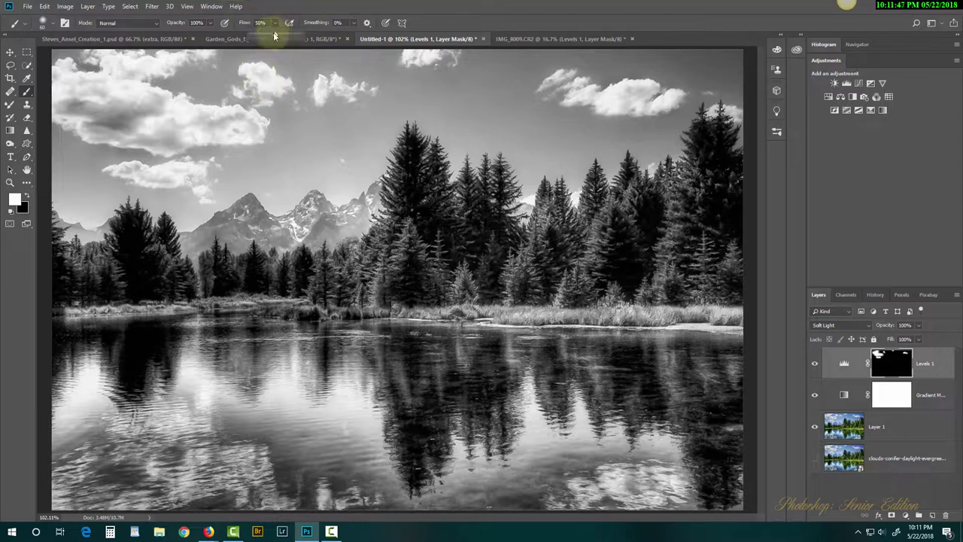
{"action": "left_click_drag", "start_coordinate": [275, 35], "coordinate": [334, 37]}
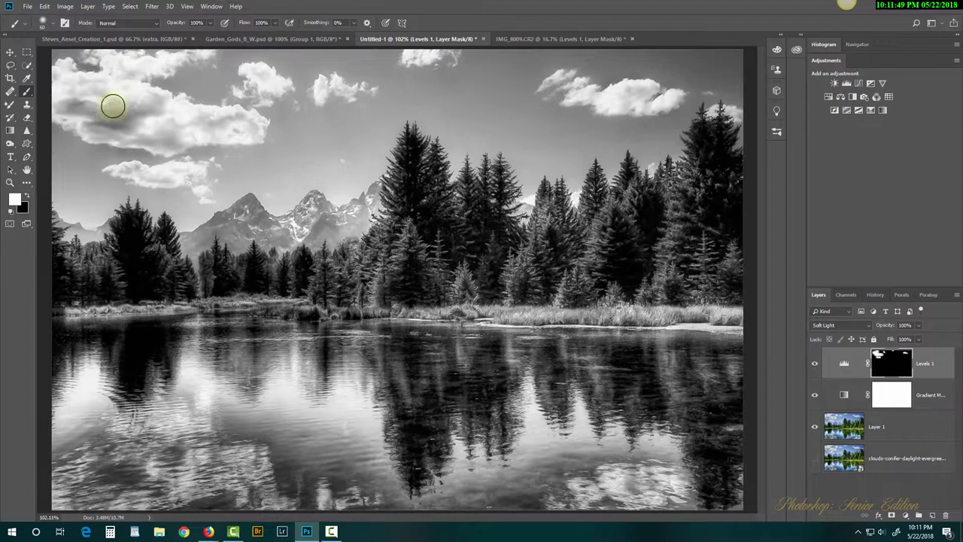
{"action": "mouse_move", "coordinate": [113, 106]}
{"action": "left_mouse_down"}
{"action": "mouse_move", "coordinate": [152, 107]}
{"action": "mouse_move", "coordinate": [111, 111]}
{"action": "mouse_move", "coordinate": [168, 134]}
{"action": "left_mouse_up"}
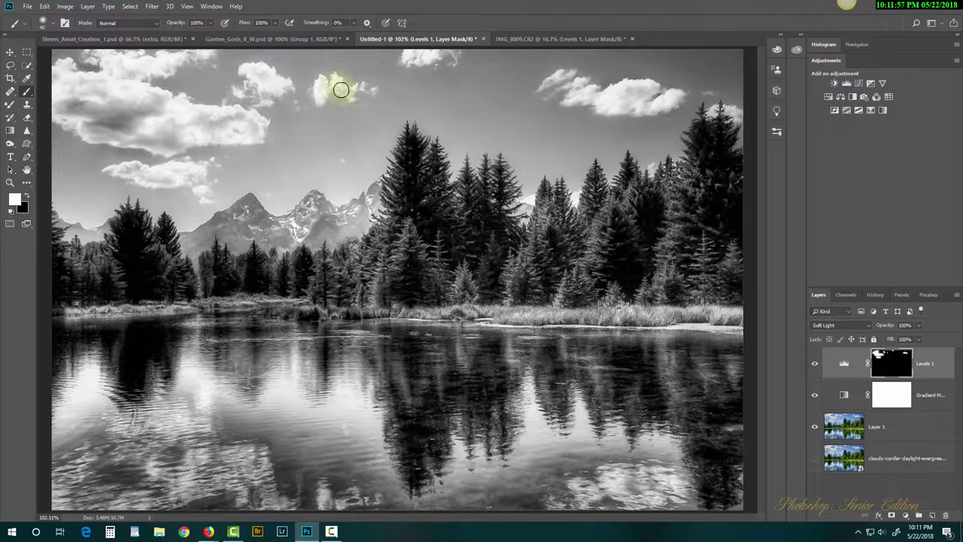
{"action": "left_click_drag", "start_coordinate": [350, 96], "coordinate": [377, 97]}
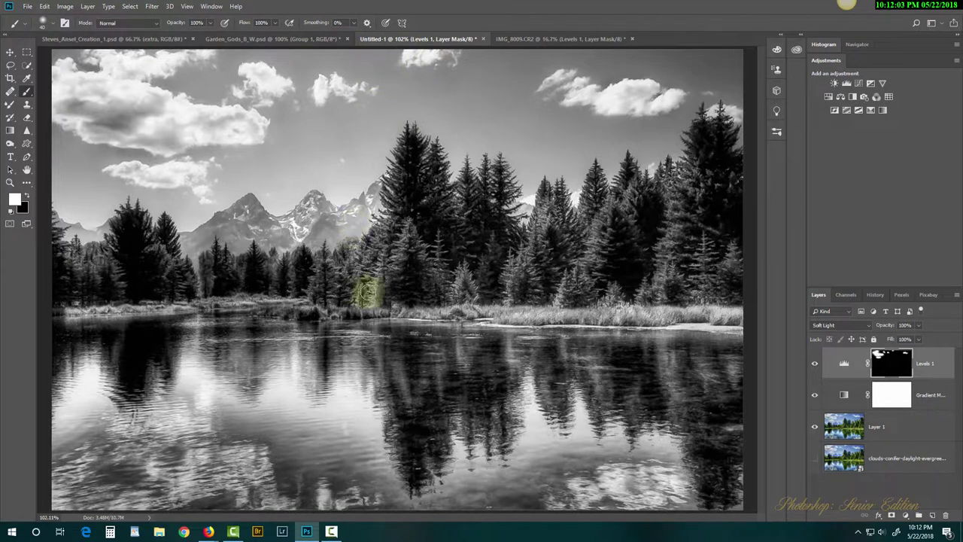
Check the finished cloud masking by switching the Levels 1 layer's visibility off and on.
{"action": "left_click", "coordinate": [815, 364]}
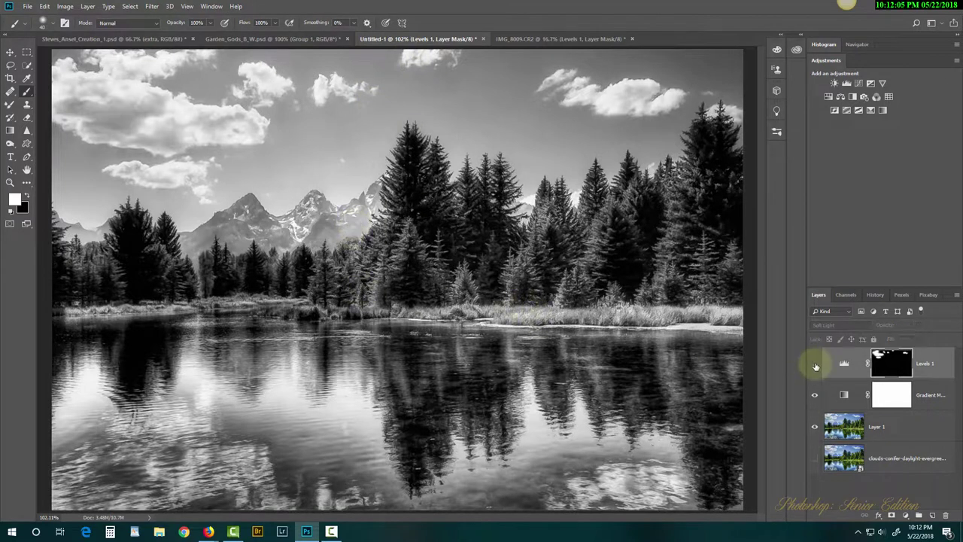
{"action": "left_click", "coordinate": [814, 365]}
{"action": "left_click", "coordinate": [815, 365]}
{"action": "left_click", "coordinate": [815, 365]}
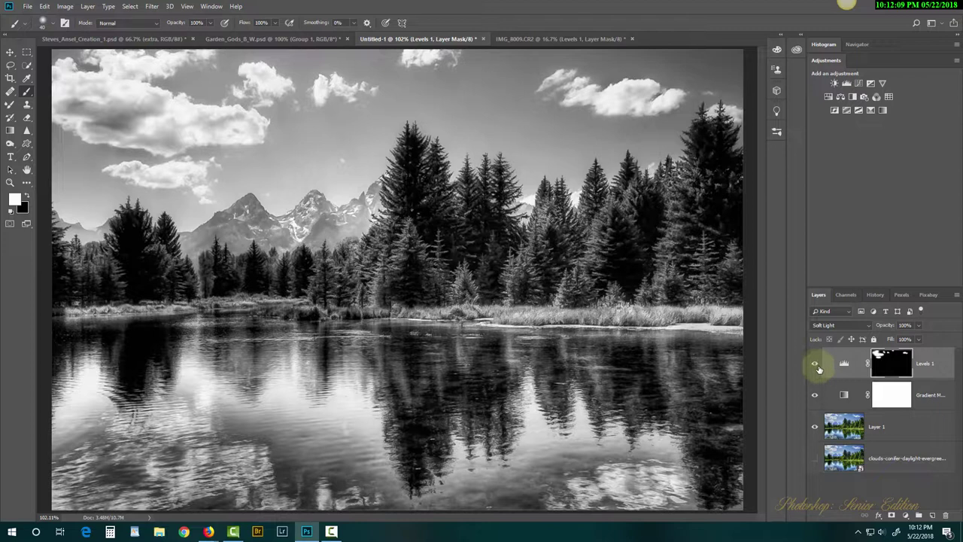
Duplicate the masked Levels 1 layer and reduce the copy's opacity to 70%.
{"action": "key", "text": "ctrl+j"}
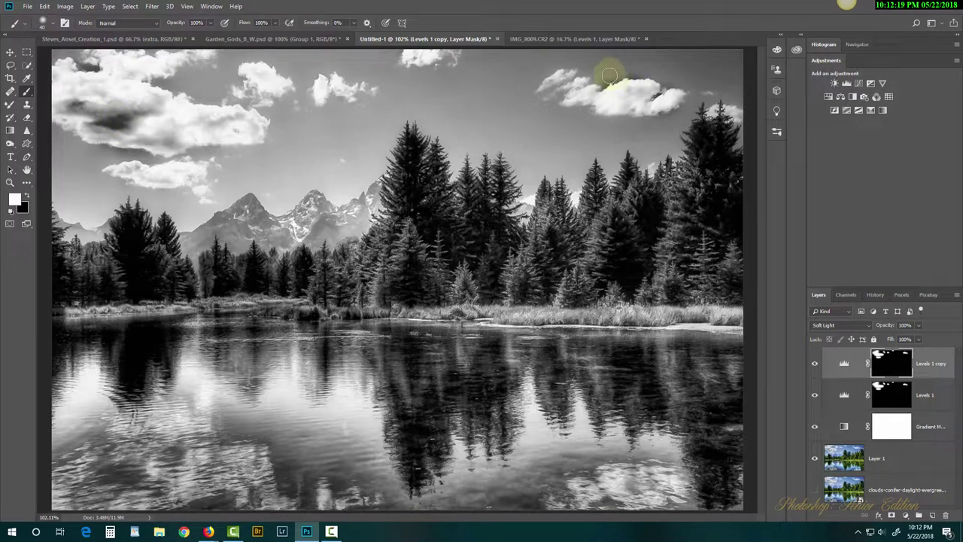
{"action": "left_click", "coordinate": [843, 363]}
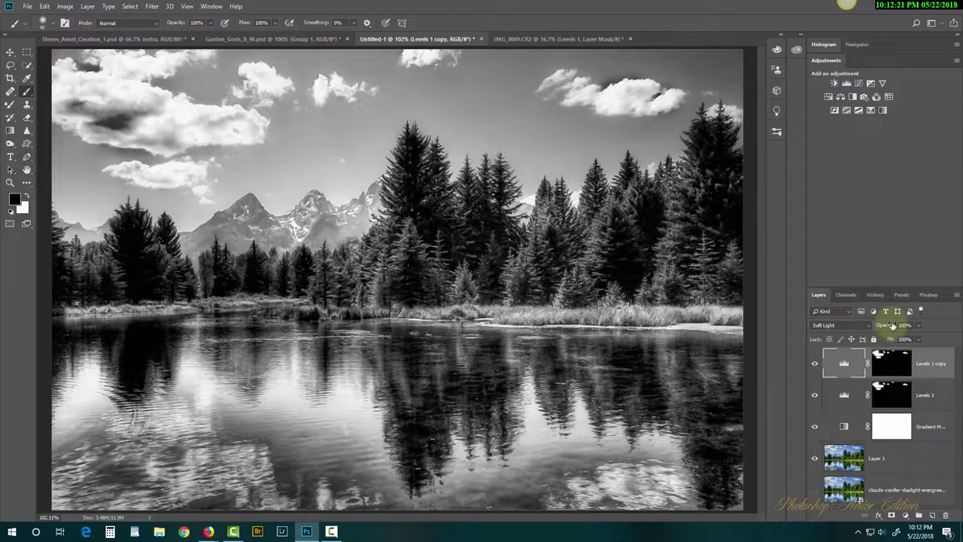
{"action": "mouse_move", "coordinate": [890, 328]}
{"action": "left_mouse_down"}
{"action": "mouse_move", "coordinate": [873, 328]}
{"action": "mouse_move", "coordinate": [891, 327]}
{"action": "left_mouse_up"}
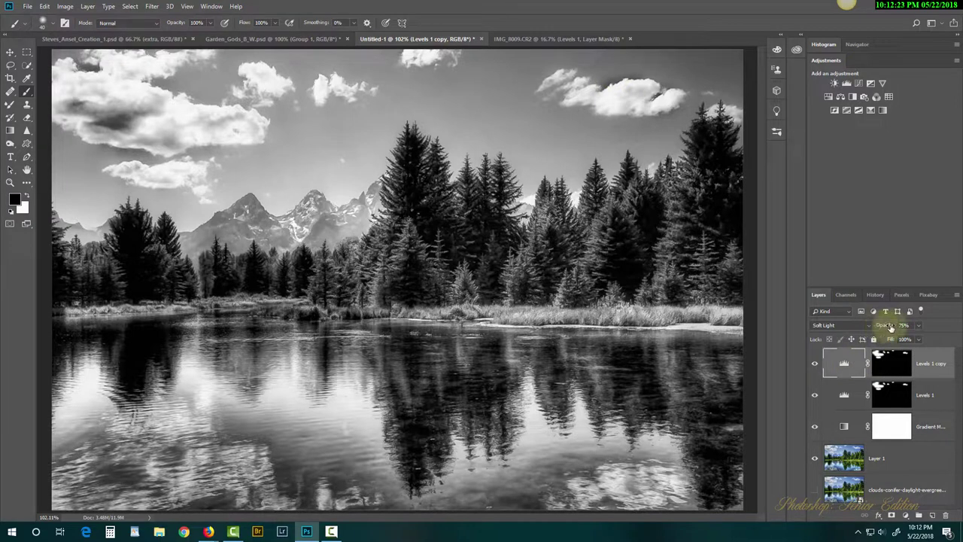
Compare the sky with both Levels adjustment layers hidden and shown.
{"action": "left_click", "coordinate": [814, 364]}
{"action": "left_click", "coordinate": [814, 395]}
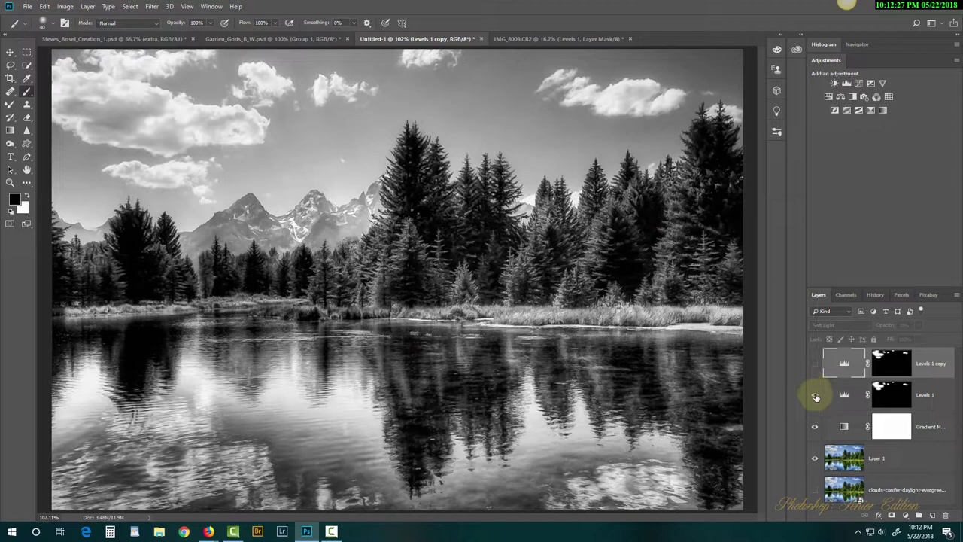
{"action": "left_click", "coordinate": [815, 395]}
{"action": "left_click", "coordinate": [814, 363]}
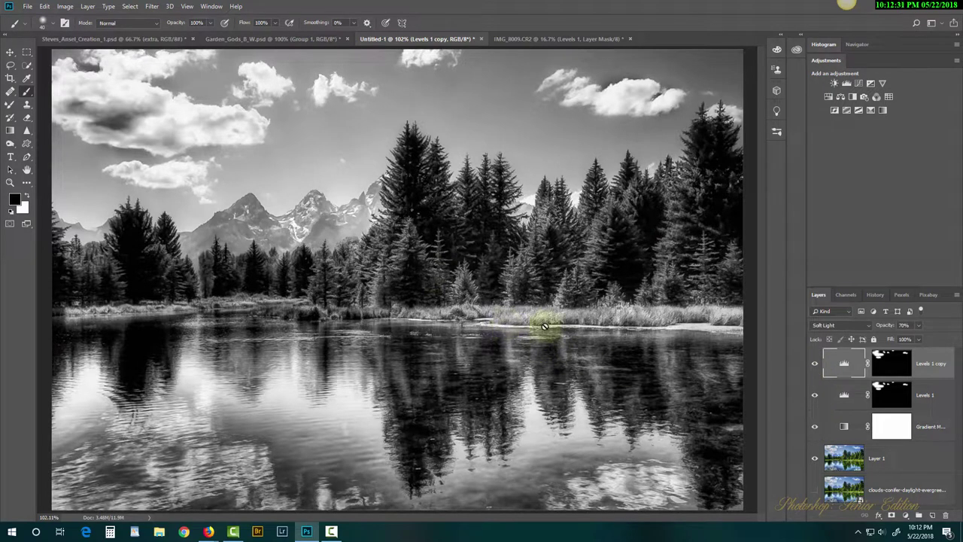
Paint white over the mountain range on the masks of both Levels 1 and its copy.
{"action": "left_click", "coordinate": [894, 401]}
{"action": "key", "text": "x"}
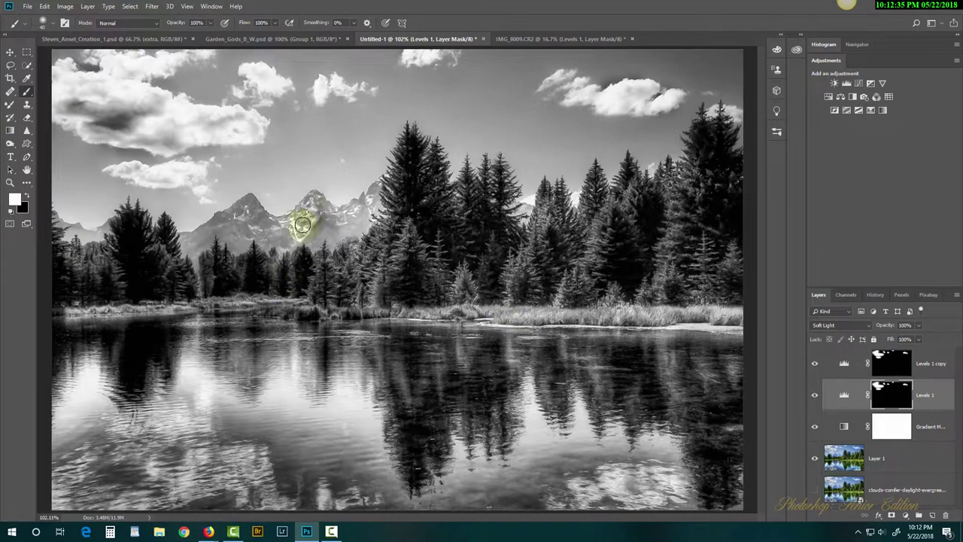
{"action": "mouse_move", "coordinate": [310, 204]}
{"action": "left_mouse_down"}
{"action": "mouse_move", "coordinate": [325, 236]}
{"action": "mouse_move", "coordinate": [307, 238]}
{"action": "mouse_move", "coordinate": [339, 231]}
{"action": "mouse_move", "coordinate": [330, 237]}
{"action": "mouse_move", "coordinate": [359, 211]}
{"action": "mouse_move", "coordinate": [341, 231]}
{"action": "mouse_move", "coordinate": [365, 216]}
{"action": "mouse_move", "coordinate": [351, 232]}
{"action": "mouse_move", "coordinate": [373, 193]}
{"action": "mouse_move", "coordinate": [367, 218]}
{"action": "mouse_move", "coordinate": [315, 239]}
{"action": "mouse_move", "coordinate": [316, 201]}
{"action": "mouse_move", "coordinate": [318, 216]}
{"action": "mouse_move", "coordinate": [320, 207]}
{"action": "mouse_move", "coordinate": [351, 218]}
{"action": "mouse_move", "coordinate": [290, 224]}
{"action": "mouse_move", "coordinate": [253, 205]}
{"action": "mouse_move", "coordinate": [279, 239]}
{"action": "mouse_move", "coordinate": [238, 209]}
{"action": "mouse_move", "coordinate": [249, 206]}
{"action": "mouse_move", "coordinate": [191, 240]}
{"action": "mouse_move", "coordinate": [231, 225]}
{"action": "mouse_move", "coordinate": [241, 227]}
{"action": "mouse_move", "coordinate": [234, 244]}
{"action": "mouse_move", "coordinate": [251, 227]}
{"action": "mouse_move", "coordinate": [283, 249]}
{"action": "mouse_move", "coordinate": [319, 232]}
{"action": "mouse_move", "coordinate": [323, 243]}
{"action": "mouse_move", "coordinate": [376, 207]}
{"action": "mouse_move", "coordinate": [527, 210]}
{"action": "left_mouse_up"}
{"action": "mouse_move", "coordinate": [109, 233]}
{"action": "left_mouse_down"}
{"action": "mouse_move", "coordinate": [83, 238]}
{"action": "mouse_move", "coordinate": [55, 223]}
{"action": "mouse_move", "coordinate": [93, 239]}
{"action": "mouse_move", "coordinate": [197, 240]}
{"action": "mouse_move", "coordinate": [187, 243]}
{"action": "mouse_move", "coordinate": [195, 267]}
{"action": "mouse_move", "coordinate": [184, 246]}
{"action": "mouse_move", "coordinate": [219, 249]}
{"action": "mouse_move", "coordinate": [258, 220]}
{"action": "mouse_move", "coordinate": [282, 239]}
{"action": "mouse_move", "coordinate": [263, 222]}
{"action": "mouse_move", "coordinate": [309, 214]}
{"action": "mouse_move", "coordinate": [277, 233]}
{"action": "mouse_move", "coordinate": [311, 219]}
{"action": "mouse_move", "coordinate": [322, 242]}
{"action": "mouse_move", "coordinate": [361, 214]}
{"action": "left_mouse_up"}
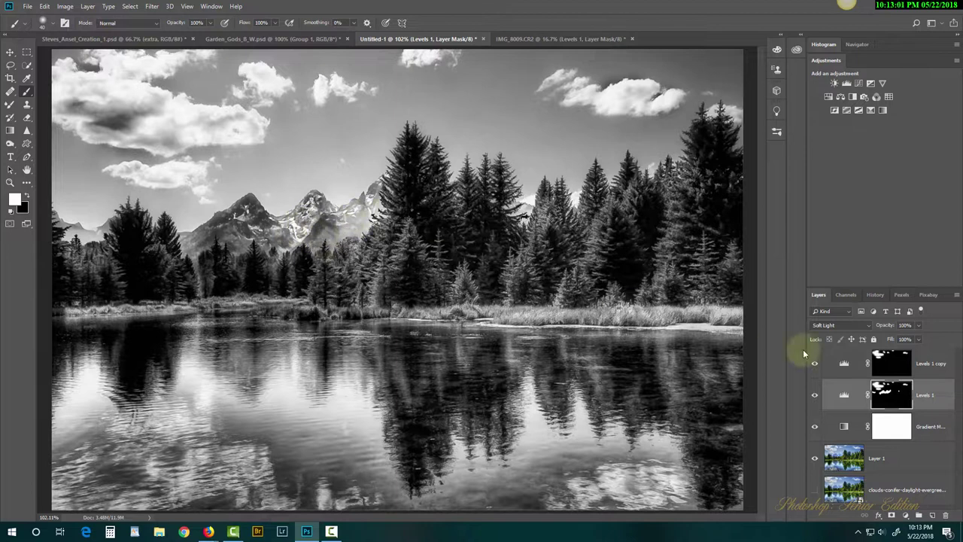
{"action": "left_click", "coordinate": [886, 362]}
{"action": "mouse_move", "coordinate": [368, 211]}
{"action": "left_mouse_down"}
{"action": "mouse_move", "coordinate": [348, 231]}
{"action": "mouse_move", "coordinate": [333, 224]}
{"action": "mouse_move", "coordinate": [319, 232]}
{"action": "mouse_move", "coordinate": [326, 224]}
{"action": "mouse_move", "coordinate": [312, 241]}
{"action": "mouse_move", "coordinate": [310, 203]}
{"action": "mouse_move", "coordinate": [325, 213]}
{"action": "mouse_move", "coordinate": [315, 199]}
{"action": "mouse_move", "coordinate": [280, 231]}
{"action": "mouse_move", "coordinate": [253, 210]}
{"action": "mouse_move", "coordinate": [174, 246]}
{"action": "mouse_move", "coordinate": [206, 241]}
{"action": "mouse_move", "coordinate": [195, 261]}
{"action": "mouse_move", "coordinate": [201, 281]}
{"action": "mouse_move", "coordinate": [237, 231]}
{"action": "mouse_move", "coordinate": [235, 250]}
{"action": "mouse_move", "coordinate": [259, 230]}
{"action": "mouse_move", "coordinate": [280, 260]}
{"action": "mouse_move", "coordinate": [284, 252]}
{"action": "mouse_move", "coordinate": [260, 279]}
{"action": "mouse_move", "coordinate": [94, 237]}
{"action": "mouse_move", "coordinate": [122, 227]}
{"action": "mouse_move", "coordinate": [112, 222]}
{"action": "mouse_move", "coordinate": [135, 241]}
{"action": "mouse_move", "coordinate": [285, 256]}
{"action": "mouse_move", "coordinate": [489, 247]}
{"action": "mouse_move", "coordinate": [651, 331]}
{"action": "left_mouse_up"}
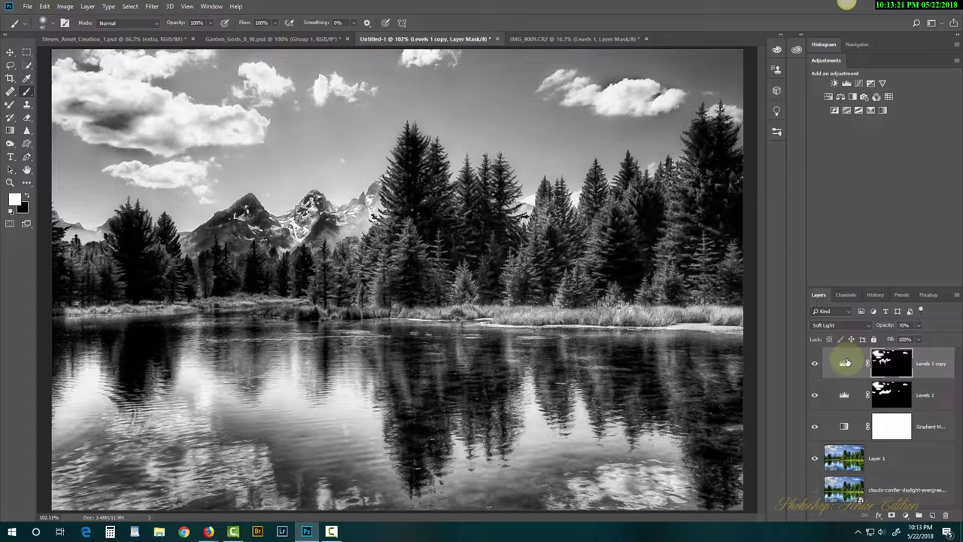
Stamp all visible layers into a new top layer and hide both Levels layers and the gradient map.
{"action": "key", "text": "ctrl+shift+alt+e"}
{"action": "key", "text": "x"}
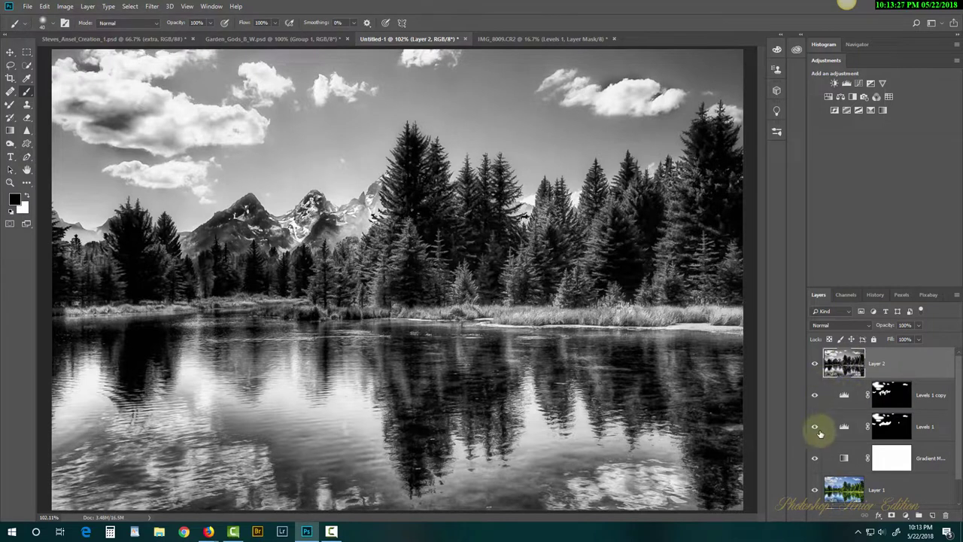
{"action": "left_click_drag", "start_coordinate": [816, 462], "coordinate": [819, 399]}
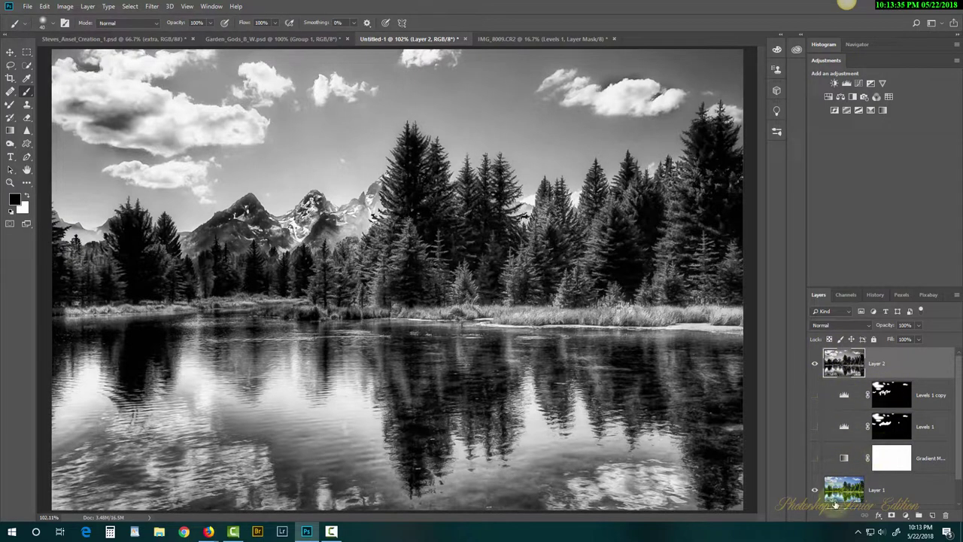
Compare the merged black-and-white layer with the original colour photo beneath it.
{"action": "left_click_drag", "start_coordinate": [839, 496], "coordinate": [834, 370]}
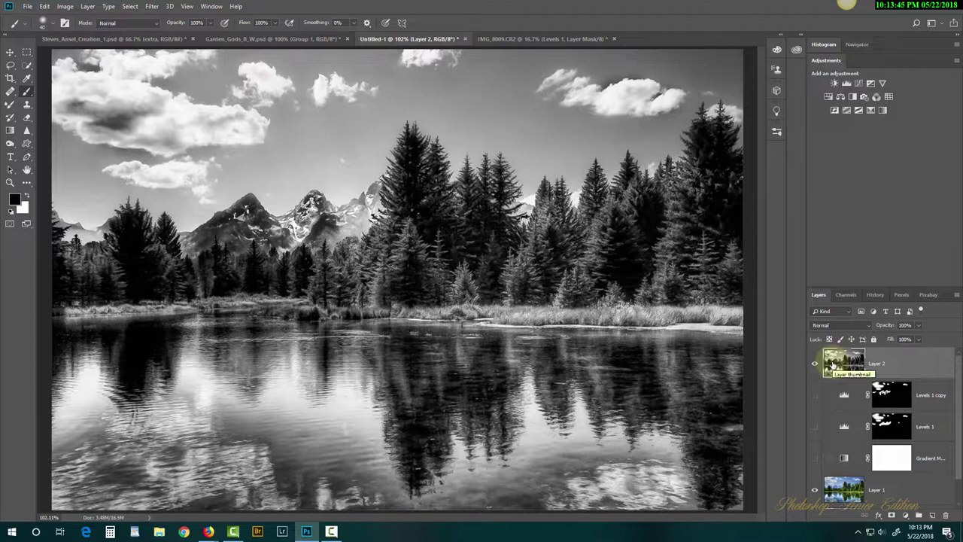
{"action": "left_click_drag", "start_coordinate": [833, 368], "coordinate": [827, 368]}
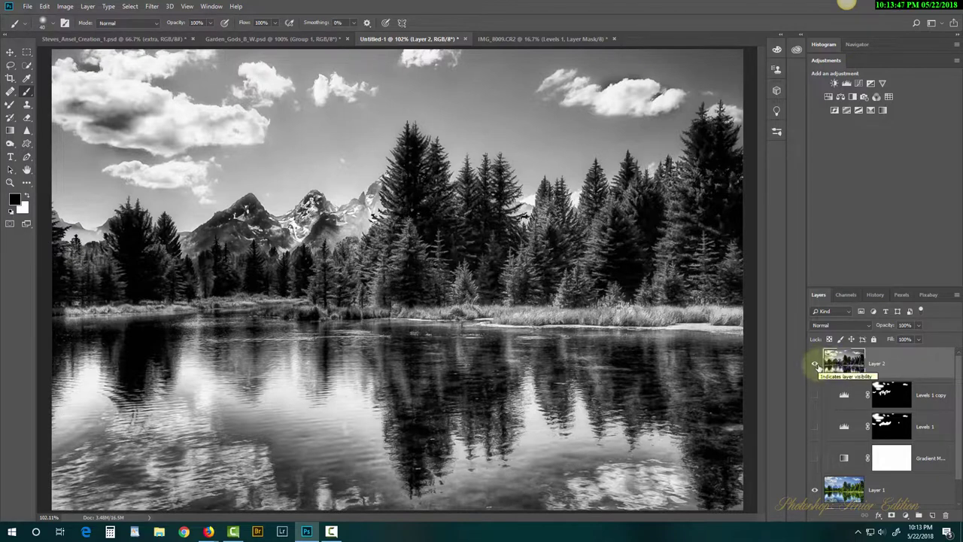
{"action": "left_click", "coordinate": [814, 367]}
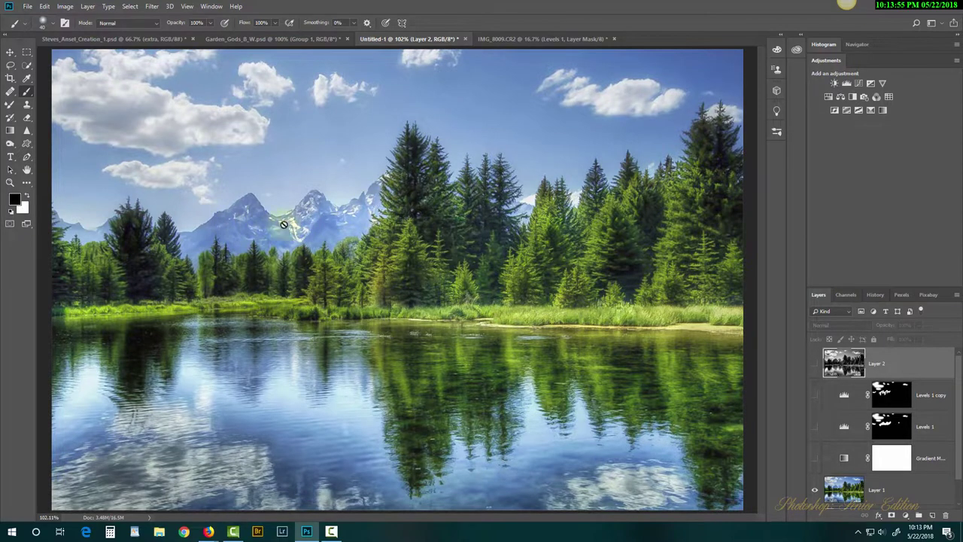
{"action": "left_click", "coordinate": [814, 364]}
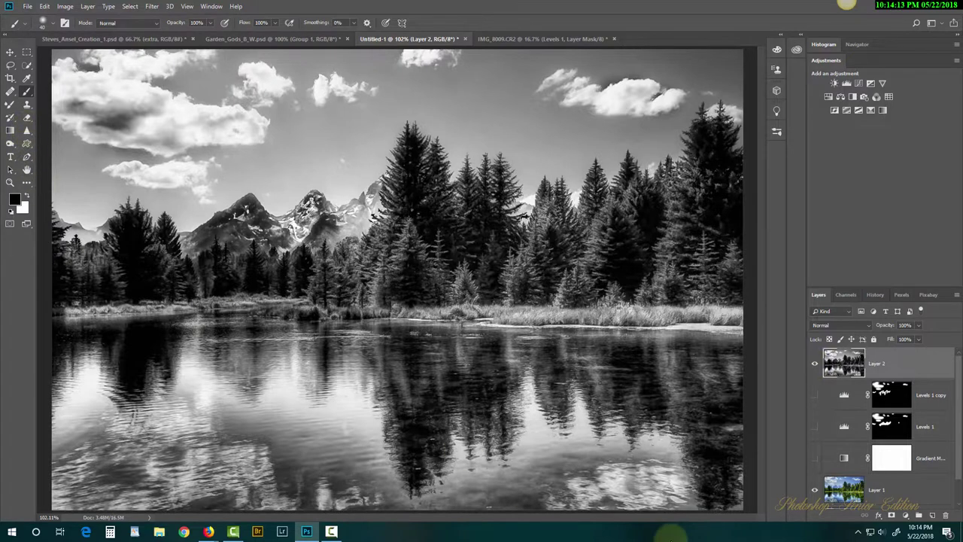
Burn the pale mountain slopes beside the tall trees on Layer 2, using the Midtones range at 50% exposure.
{"action": "key", "text": "o"}
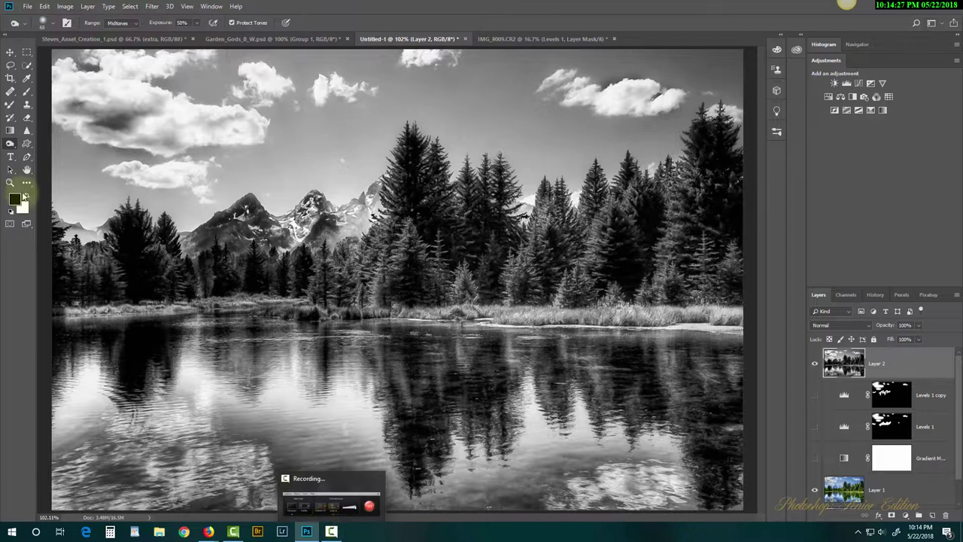
{"action": "right_click", "coordinate": [10, 143]}
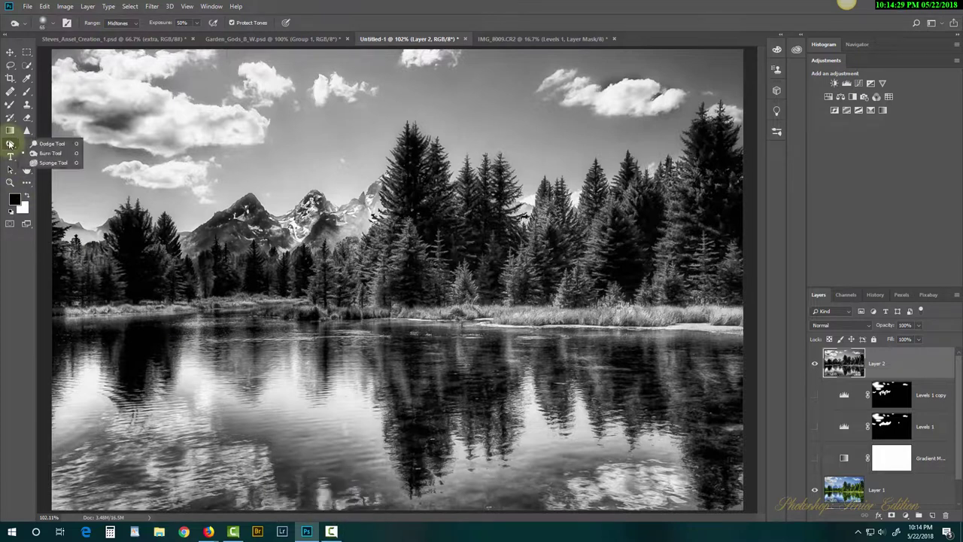
{"action": "left_click", "coordinate": [51, 143]}
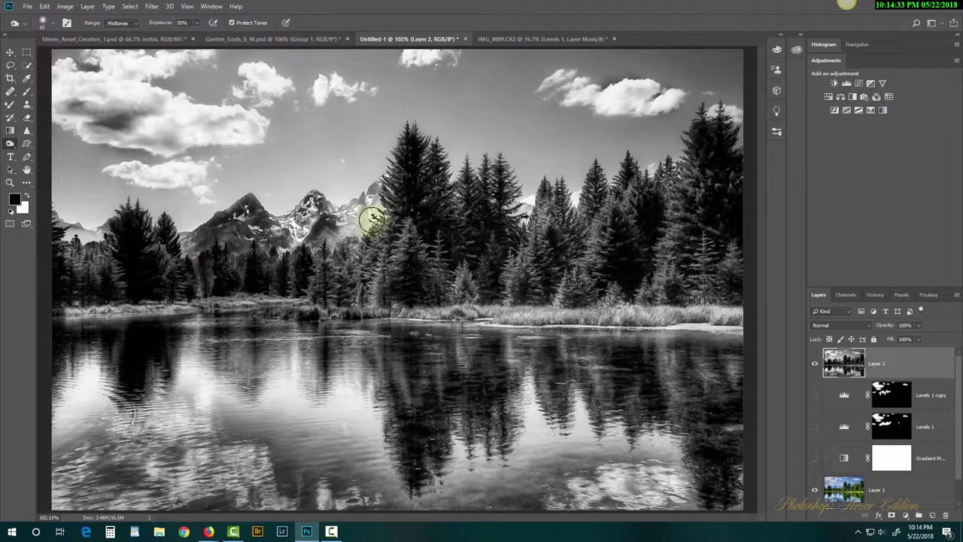
{"action": "mouse_move", "coordinate": [358, 220]}
{"action": "left_mouse_down"}
{"action": "mouse_move", "coordinate": [337, 232]}
{"action": "mouse_move", "coordinate": [378, 197]}
{"action": "mouse_move", "coordinate": [356, 228]}
{"action": "mouse_move", "coordinate": [324, 244]}
{"action": "mouse_move", "coordinate": [321, 270]}
{"action": "mouse_move", "coordinate": [304, 223]}
{"action": "left_mouse_up"}
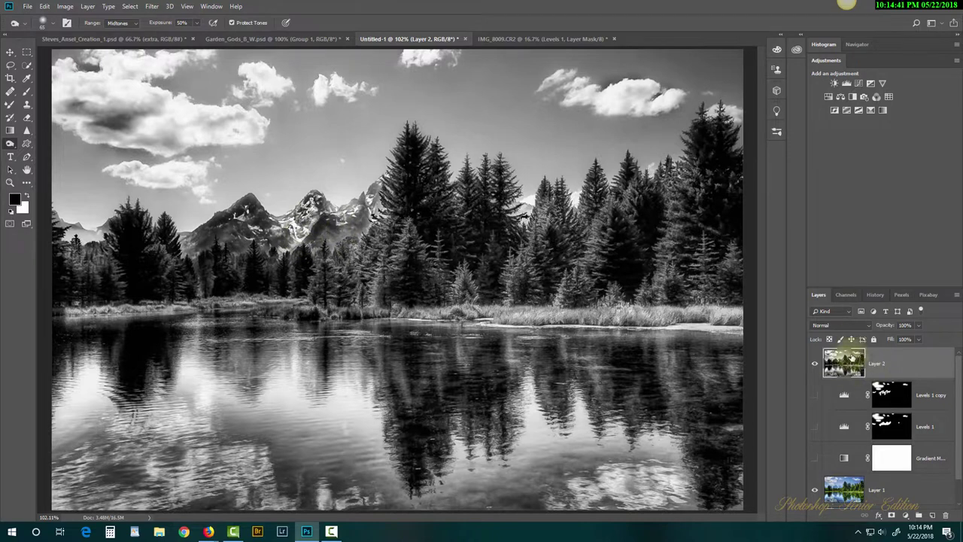
Replace the burned Layer 2 with a fresh stamp of all visible layers, with both Levels layers and the gradient map shown again.
{"action": "mouse_move", "coordinate": [303, 301]}
{"action": "left_mouse_down"}
{"action": "mouse_move", "coordinate": [208, 239]}
{"action": "mouse_move", "coordinate": [185, 246]}
{"action": "mouse_move", "coordinate": [210, 244]}
{"action": "mouse_move", "coordinate": [189, 251]}
{"action": "mouse_move", "coordinate": [216, 256]}
{"action": "mouse_move", "coordinate": [268, 228]}
{"action": "mouse_move", "coordinate": [300, 244]}
{"action": "mouse_move", "coordinate": [336, 236]}
{"action": "mouse_move", "coordinate": [323, 241]}
{"action": "mouse_move", "coordinate": [339, 240]}
{"action": "mouse_move", "coordinate": [331, 245]}
{"action": "mouse_move", "coordinate": [370, 210]}
{"action": "mouse_move", "coordinate": [362, 235]}
{"action": "mouse_move", "coordinate": [296, 228]}
{"action": "mouse_move", "coordinate": [277, 253]}
{"action": "mouse_move", "coordinate": [150, 259]}
{"action": "mouse_move", "coordinate": [80, 237]}
{"action": "mouse_move", "coordinate": [105, 244]}
{"action": "mouse_move", "coordinate": [100, 260]}
{"action": "mouse_move", "coordinate": [268, 277]}
{"action": "mouse_move", "coordinate": [289, 266]}
{"action": "mouse_move", "coordinate": [319, 210]}
{"action": "mouse_move", "coordinate": [336, 226]}
{"action": "mouse_move", "coordinate": [359, 213]}
{"action": "mouse_move", "coordinate": [283, 232]}
{"action": "mouse_move", "coordinate": [227, 228]}
{"action": "mouse_move", "coordinate": [233, 258]}
{"action": "mouse_move", "coordinate": [240, 252]}
{"action": "mouse_move", "coordinate": [167, 248]}
{"action": "mouse_move", "coordinate": [181, 242]}
{"action": "mouse_move", "coordinate": [188, 260]}
{"action": "mouse_move", "coordinate": [341, 260]}
{"action": "mouse_move", "coordinate": [354, 227]}
{"action": "mouse_move", "coordinate": [341, 255]}
{"action": "mouse_move", "coordinate": [330, 250]}
{"action": "mouse_move", "coordinate": [380, 206]}
{"action": "mouse_move", "coordinate": [362, 219]}
{"action": "mouse_move", "coordinate": [389, 185]}
{"action": "mouse_move", "coordinate": [374, 195]}
{"action": "mouse_move", "coordinate": [691, 394]}
{"action": "mouse_move", "coordinate": [889, 396]}
{"action": "left_mouse_up"}
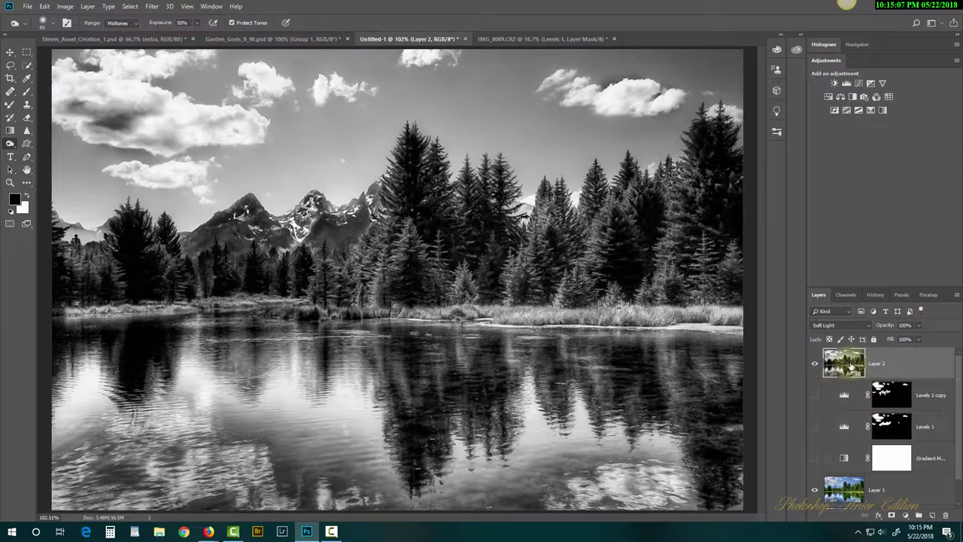
{"action": "key", "text": "Delete"}
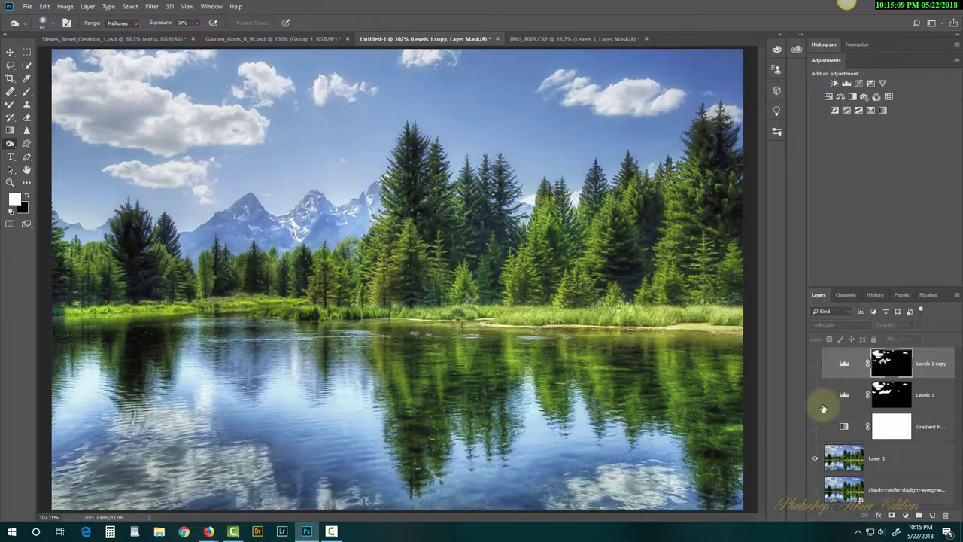
{"action": "left_click_drag", "start_coordinate": [812, 427], "coordinate": [818, 369]}
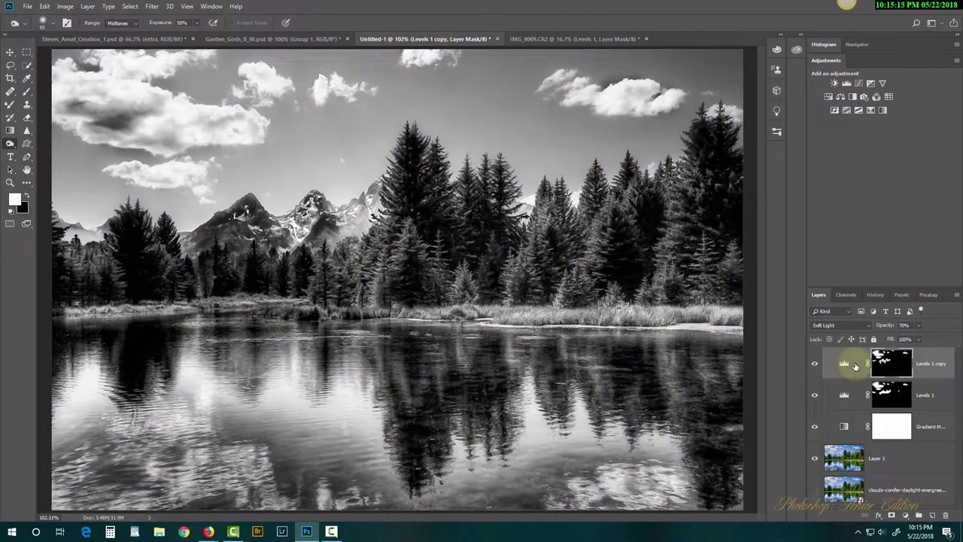
{"action": "key", "text": "ctrl+shift+alt+e"}
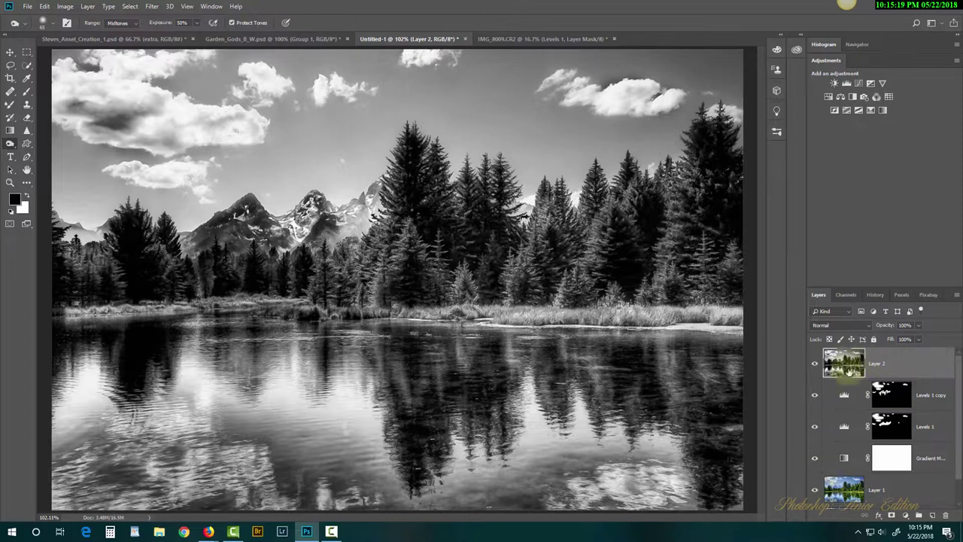
Add a new layer above the stamped layer, fill it with 50% gray and set its blend mode to Overlay.
{"action": "left_click", "coordinate": [933, 515]}
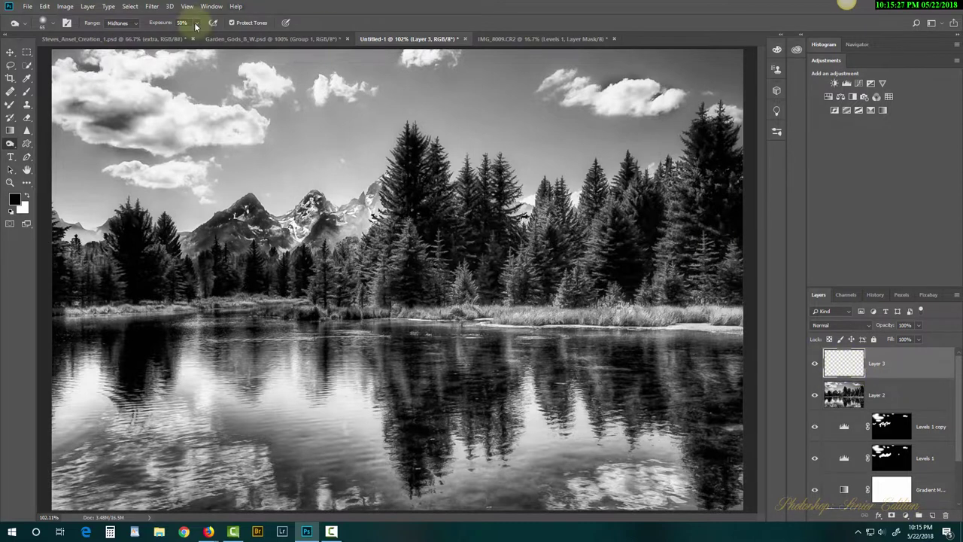
{"action": "left_click", "coordinate": [45, 6]}
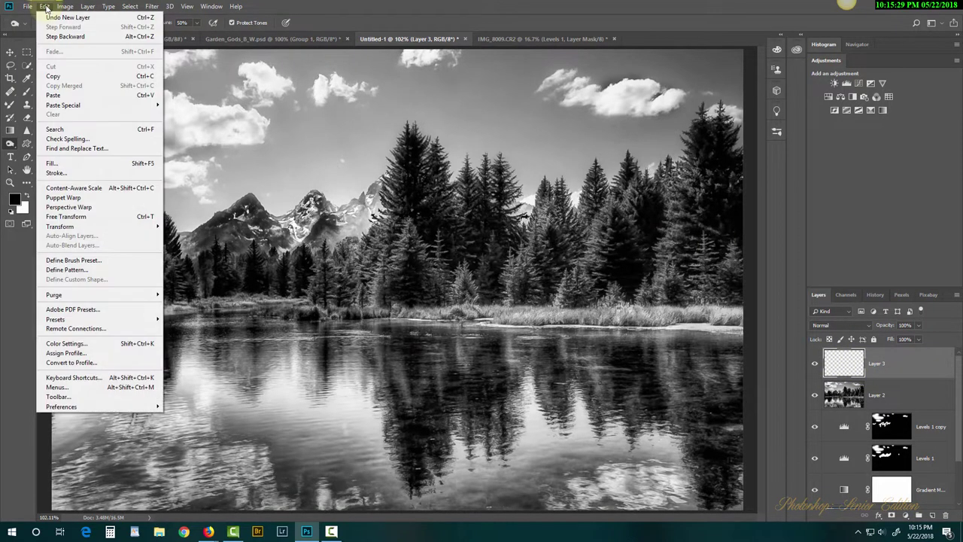
{"action": "left_click", "coordinate": [65, 162]}
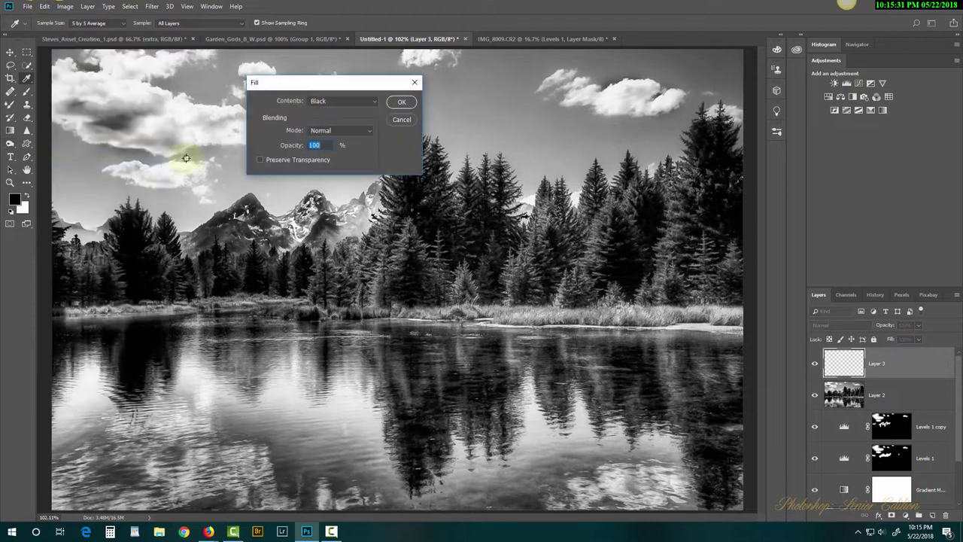
{"action": "left_click", "coordinate": [316, 101]}
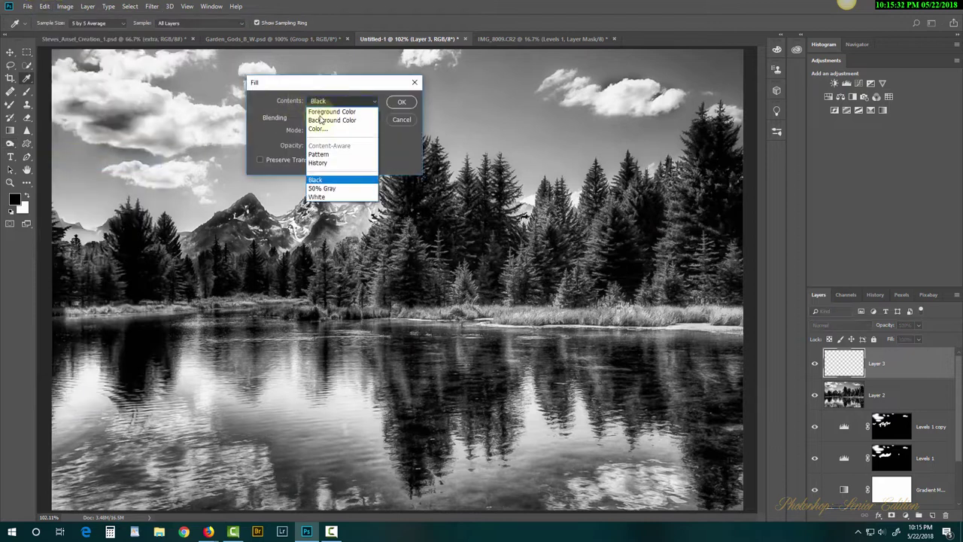
{"action": "left_click", "coordinate": [324, 188]}
{"action": "left_click", "coordinate": [400, 103]}
{"action": "key", "text": "o"}
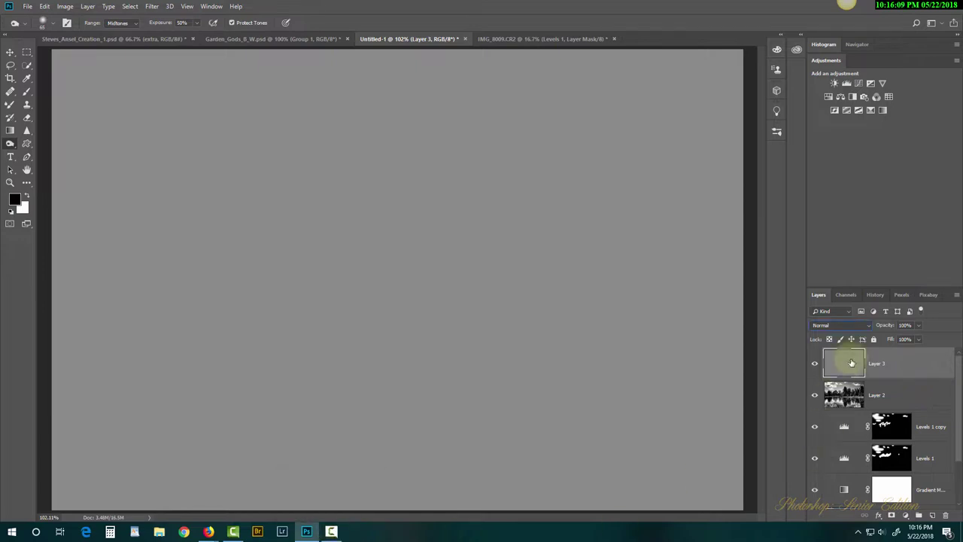
{"action": "left_click", "coordinate": [830, 325]}
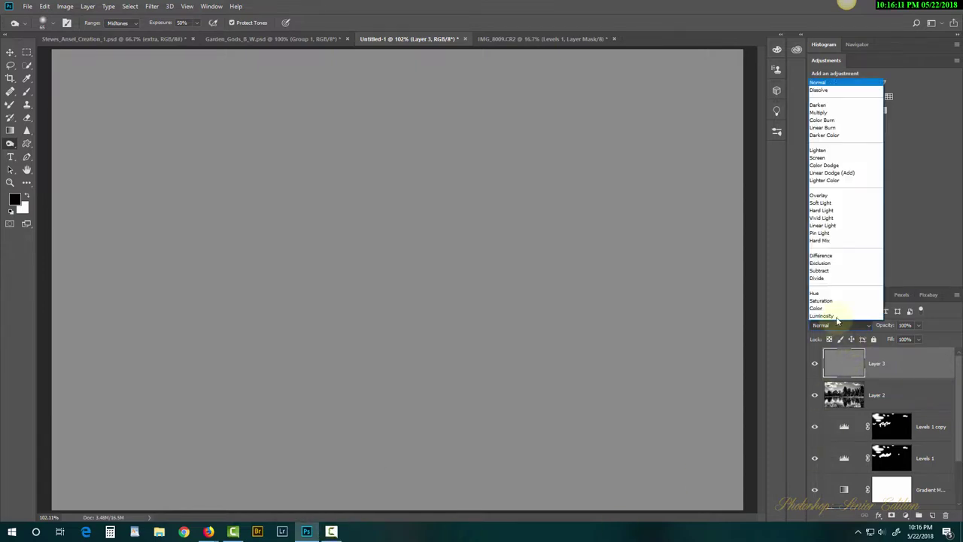
{"action": "left_click", "coordinate": [833, 194]}
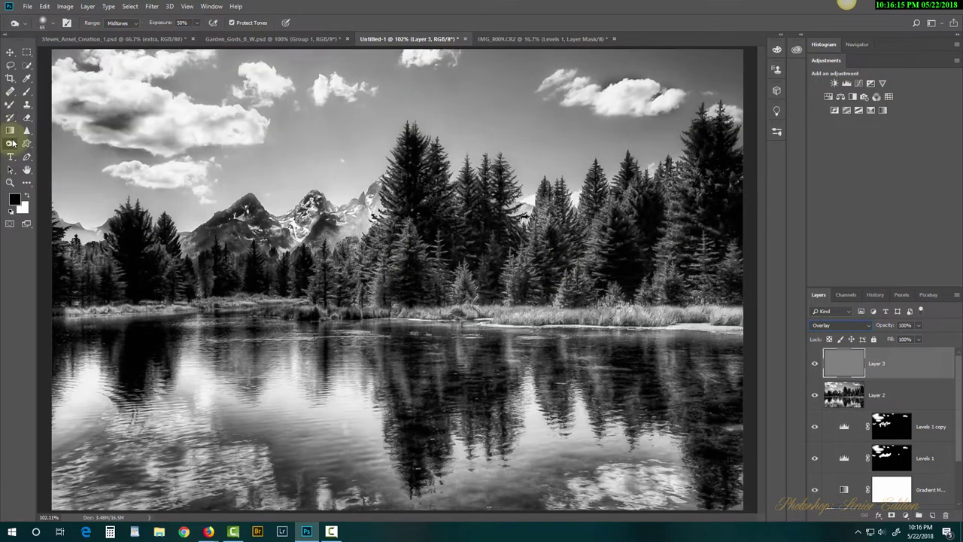
Burn the mountain slopes on the gray Overlay layer, using the Midtones range at 50% exposure.
{"action": "right_click", "coordinate": [11, 143]}
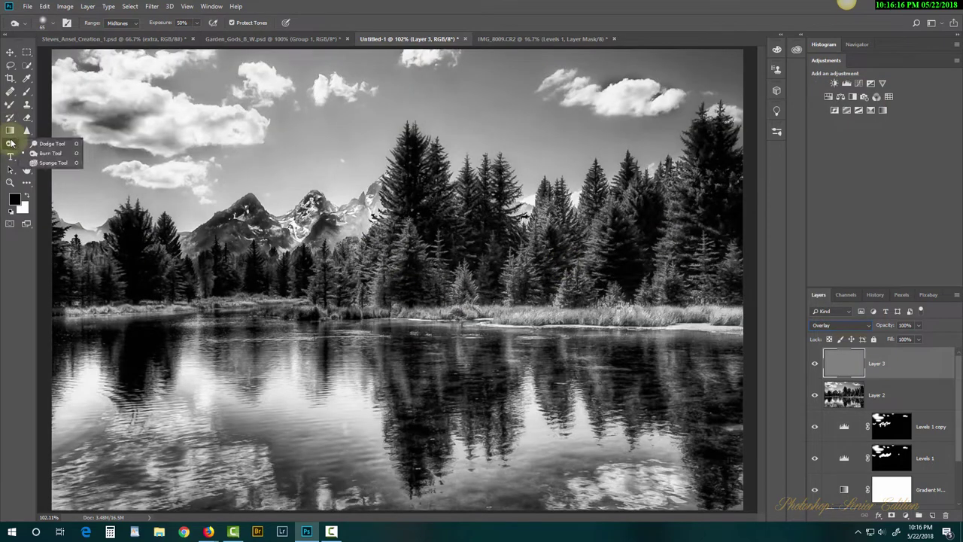
{"action": "left_click", "coordinate": [53, 154]}
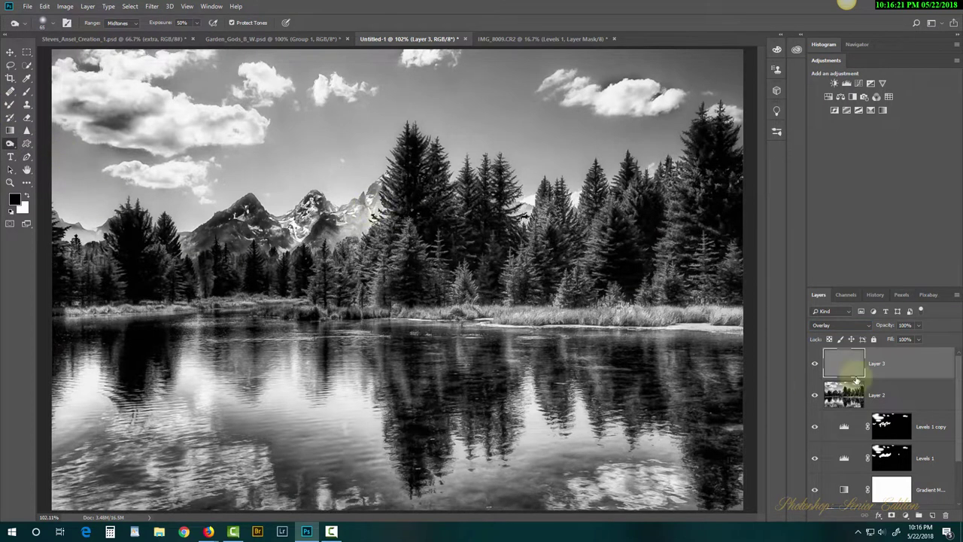
{"action": "mouse_move", "coordinate": [359, 215]}
{"action": "left_mouse_down"}
{"action": "mouse_move", "coordinate": [336, 231]}
{"action": "mouse_move", "coordinate": [370, 204]}
{"action": "mouse_move", "coordinate": [347, 227]}
{"action": "mouse_move", "coordinate": [300, 219]}
{"action": "mouse_move", "coordinate": [334, 227]}
{"action": "mouse_move", "coordinate": [336, 242]}
{"action": "mouse_move", "coordinate": [332, 228]}
{"action": "mouse_move", "coordinate": [368, 207]}
{"action": "mouse_move", "coordinate": [344, 215]}
{"action": "left_mouse_up"}
{"action": "mouse_move", "coordinate": [246, 217]}
{"action": "left_mouse_down"}
{"action": "mouse_move", "coordinate": [257, 237]}
{"action": "mouse_move", "coordinate": [254, 209]}
{"action": "mouse_move", "coordinate": [274, 239]}
{"action": "mouse_move", "coordinate": [263, 222]}
{"action": "mouse_move", "coordinate": [292, 236]}
{"action": "mouse_move", "coordinate": [221, 228]}
{"action": "mouse_move", "coordinate": [183, 243]}
{"action": "mouse_move", "coordinate": [192, 242]}
{"action": "mouse_move", "coordinate": [194, 266]}
{"action": "mouse_move", "coordinate": [201, 244]}
{"action": "mouse_move", "coordinate": [236, 222]}
{"action": "mouse_move", "coordinate": [223, 239]}
{"action": "mouse_move", "coordinate": [94, 234]}
{"action": "mouse_move", "coordinate": [357, 237]}
{"action": "mouse_move", "coordinate": [376, 212]}
{"action": "mouse_move", "coordinate": [369, 205]}
{"action": "mouse_move", "coordinate": [349, 238]}
{"action": "mouse_move", "coordinate": [371, 214]}
{"action": "mouse_move", "coordinate": [335, 228]}
{"action": "mouse_move", "coordinate": [309, 208]}
{"action": "mouse_move", "coordinate": [279, 242]}
{"action": "mouse_move", "coordinate": [252, 222]}
{"action": "mouse_move", "coordinate": [193, 242]}
{"action": "mouse_move", "coordinate": [194, 253]}
{"action": "mouse_move", "coordinate": [256, 219]}
{"action": "mouse_move", "coordinate": [322, 250]}
{"action": "mouse_move", "coordinate": [309, 216]}
{"action": "mouse_move", "coordinate": [354, 224]}
{"action": "left_mouse_up"}
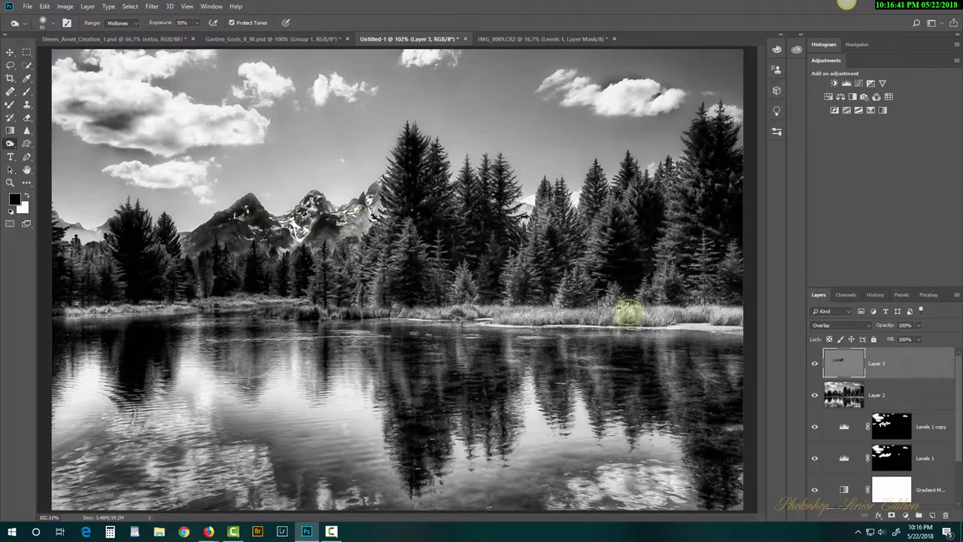
{"action": "left_click", "coordinate": [848, 359]}
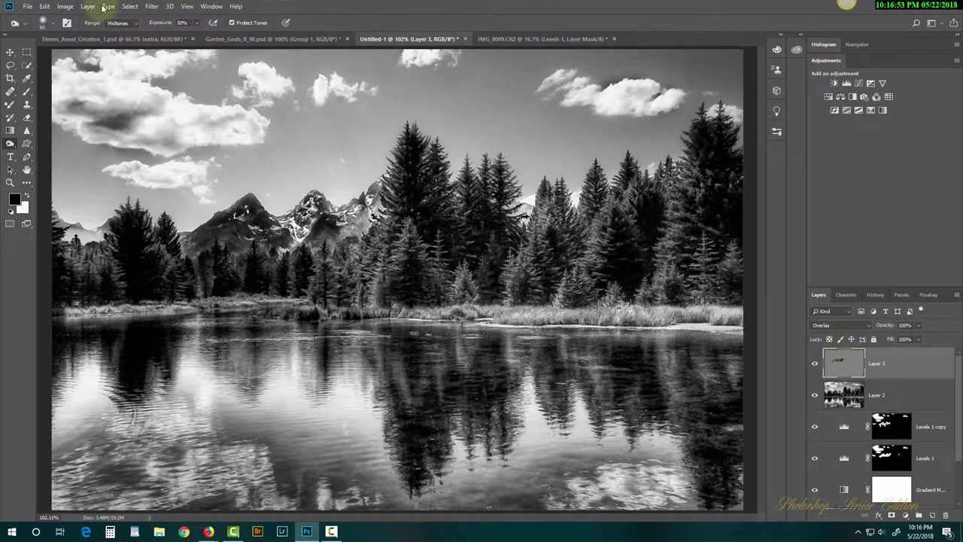
Erase the burning on Layer 3 by refilling the whole layer with 50% gray.
{"action": "left_click", "coordinate": [45, 7]}
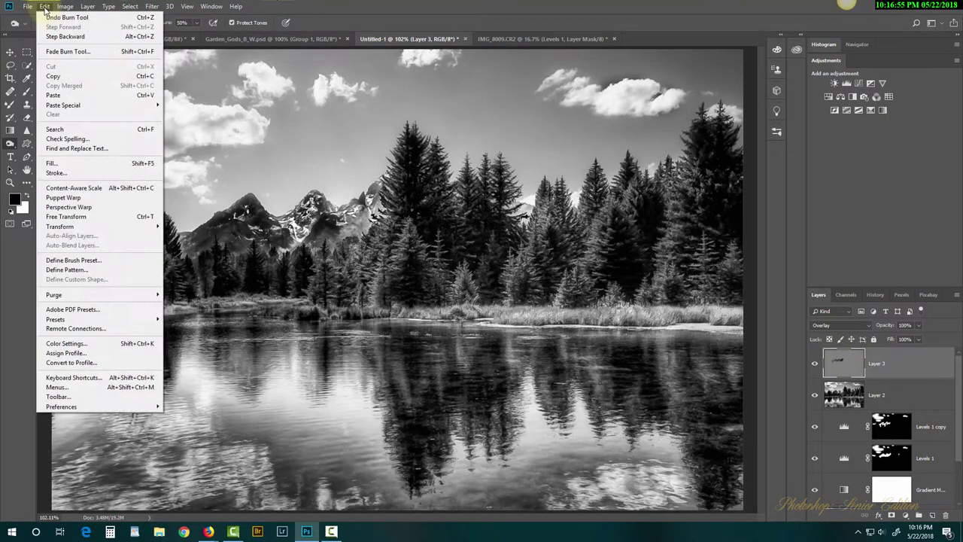
{"action": "left_click", "coordinate": [53, 163]}
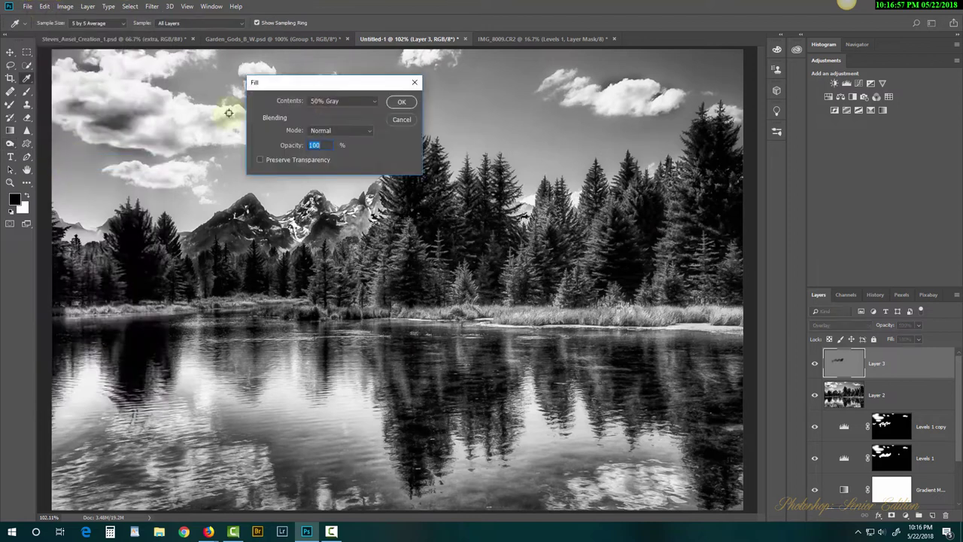
{"action": "left_click", "coordinate": [401, 101]}
{"action": "key", "text": "o"}
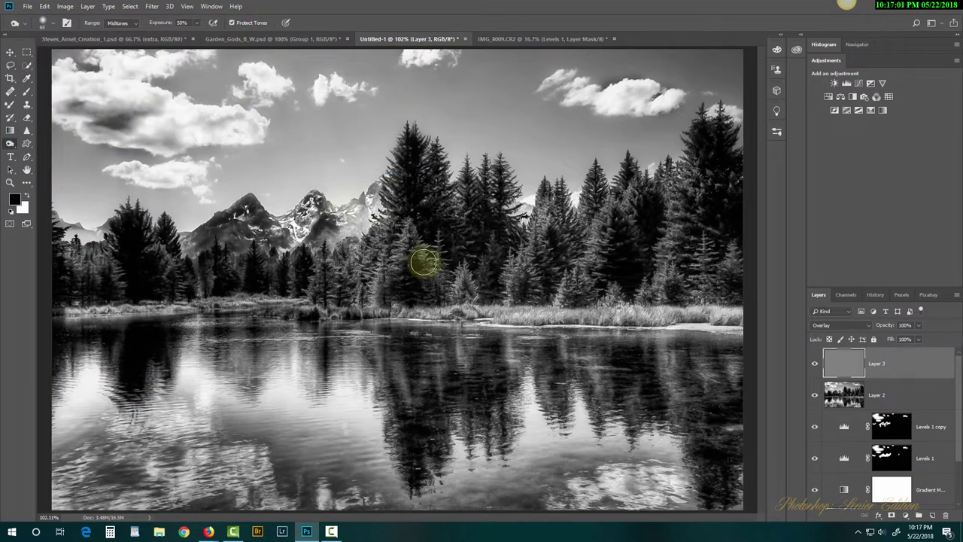
Burn the mountain range and the nearby trees on the refilled gray layer with the Burn tool at 50% exposure.
{"action": "mouse_move", "coordinate": [421, 258]}
{"action": "left_mouse_down"}
{"action": "mouse_move", "coordinate": [325, 219]}
{"action": "mouse_move", "coordinate": [373, 207]}
{"action": "mouse_move", "coordinate": [339, 231]}
{"action": "mouse_move", "coordinate": [374, 204]}
{"action": "mouse_move", "coordinate": [357, 225]}
{"action": "mouse_move", "coordinate": [376, 201]}
{"action": "mouse_move", "coordinate": [350, 228]}
{"action": "mouse_move", "coordinate": [367, 208]}
{"action": "mouse_move", "coordinate": [333, 230]}
{"action": "mouse_move", "coordinate": [376, 209]}
{"action": "mouse_move", "coordinate": [358, 224]}
{"action": "mouse_move", "coordinate": [295, 223]}
{"action": "mouse_move", "coordinate": [325, 240]}
{"action": "left_mouse_up"}
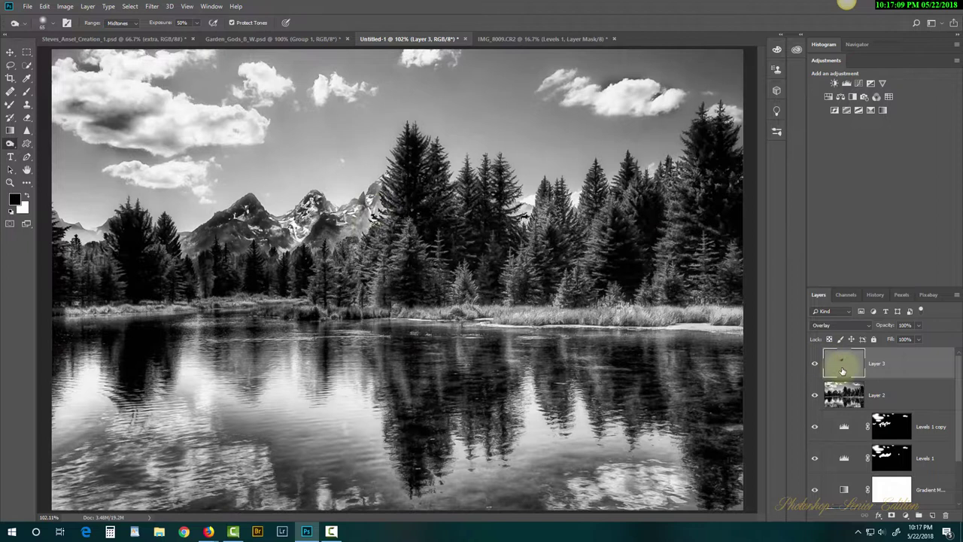
{"action": "mouse_move", "coordinate": [310, 226]}
{"action": "left_mouse_down"}
{"action": "mouse_move", "coordinate": [274, 229]}
{"action": "mouse_move", "coordinate": [259, 214]}
{"action": "mouse_move", "coordinate": [275, 231]}
{"action": "mouse_move", "coordinate": [304, 223]}
{"action": "mouse_move", "coordinate": [224, 234]}
{"action": "mouse_move", "coordinate": [226, 225]}
{"action": "mouse_move", "coordinate": [186, 248]}
{"action": "mouse_move", "coordinate": [262, 248]}
{"action": "left_mouse_up"}
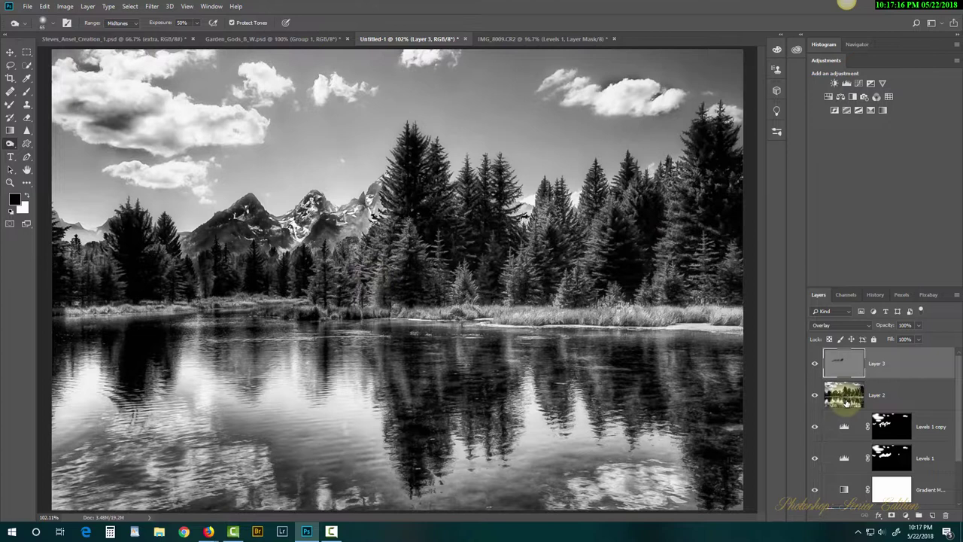
{"action": "mouse_move", "coordinate": [286, 215]}
{"action": "left_mouse_down"}
{"action": "mouse_move", "coordinate": [301, 236]}
{"action": "mouse_move", "coordinate": [343, 232]}
{"action": "mouse_move", "coordinate": [319, 250]}
{"action": "mouse_move", "coordinate": [371, 205]}
{"action": "mouse_move", "coordinate": [340, 226]}
{"action": "mouse_move", "coordinate": [205, 238]}
{"action": "mouse_move", "coordinate": [176, 261]}
{"action": "mouse_move", "coordinate": [93, 243]}
{"action": "mouse_move", "coordinate": [96, 257]}
{"action": "mouse_move", "coordinate": [71, 236]}
{"action": "mouse_move", "coordinate": [97, 239]}
{"action": "mouse_move", "coordinate": [54, 228]}
{"action": "mouse_move", "coordinate": [103, 243]}
{"action": "mouse_move", "coordinate": [383, 246]}
{"action": "mouse_move", "coordinate": [525, 214]}
{"action": "mouse_move", "coordinate": [543, 259]}
{"action": "mouse_move", "coordinate": [313, 273]}
{"action": "mouse_move", "coordinate": [302, 253]}
{"action": "mouse_move", "coordinate": [355, 230]}
{"action": "mouse_move", "coordinate": [302, 226]}
{"action": "mouse_move", "coordinate": [416, 240]}
{"action": "left_mouse_up"}
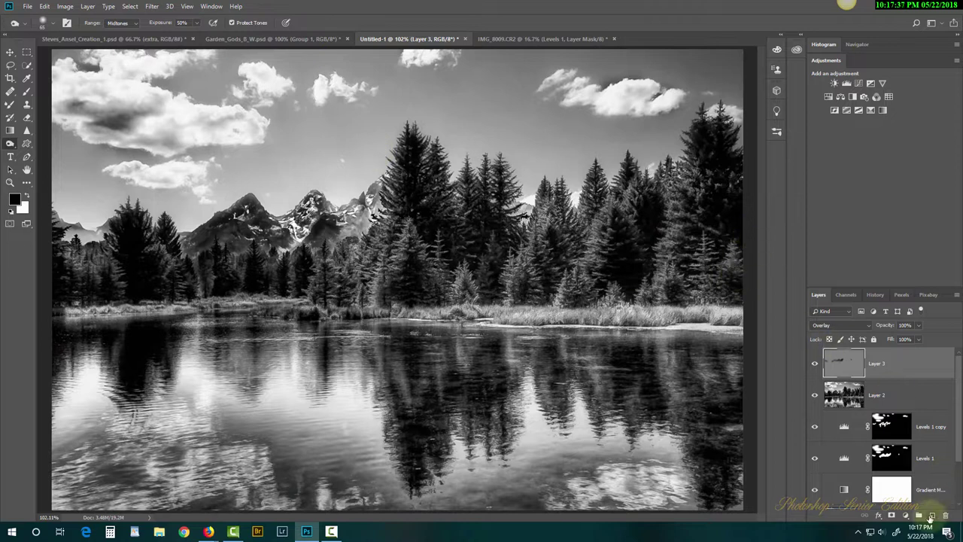
Draw a linear black Foreground to Transparent gradient on a new top layer, from the top of the sky down to the lake.
{"action": "left_click", "coordinate": [933, 516]}
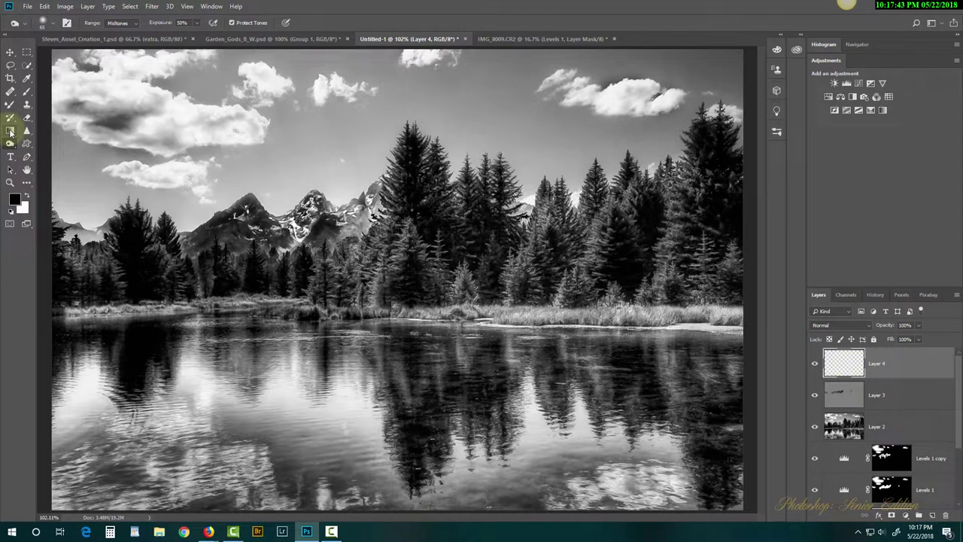
{"action": "left_click", "coordinate": [10, 131]}
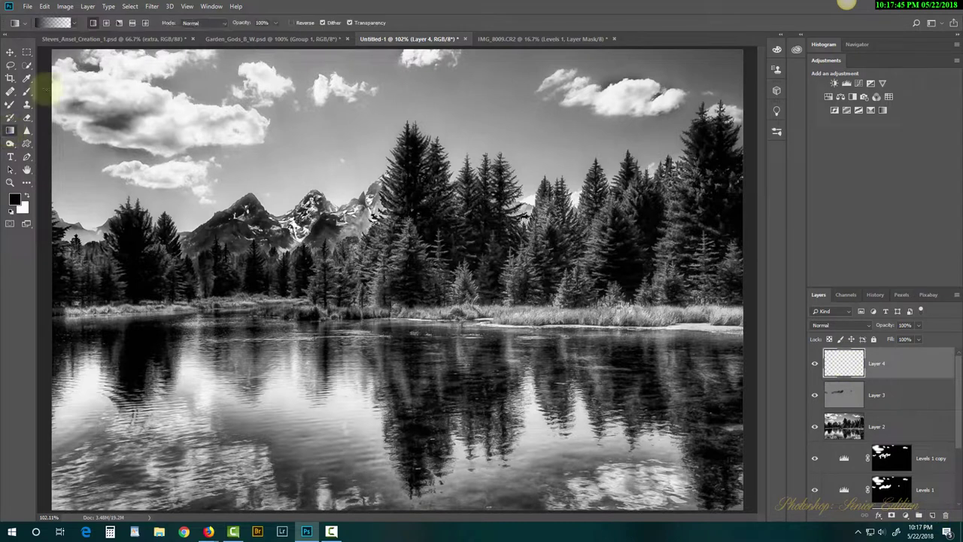
{"action": "left_click", "coordinate": [51, 26]}
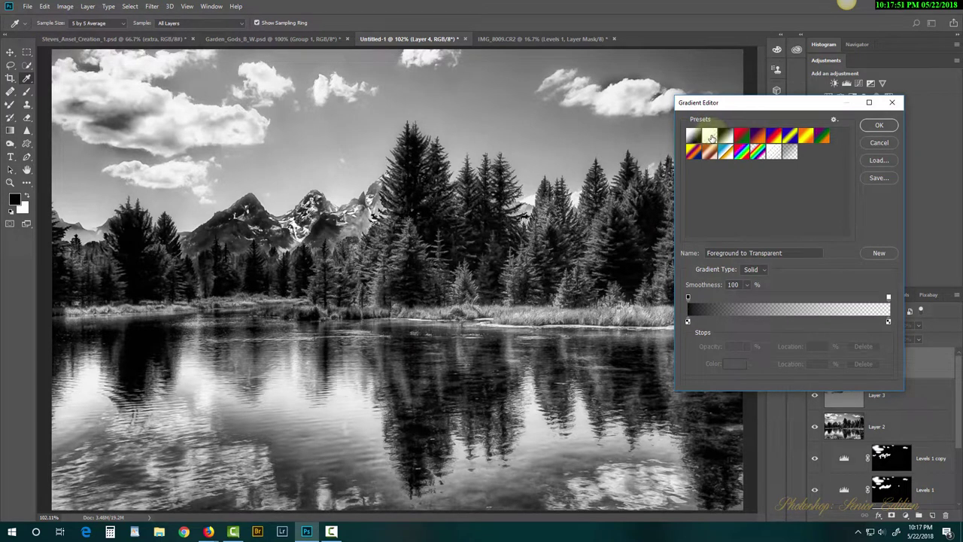
{"action": "left_click", "coordinate": [878, 125]}
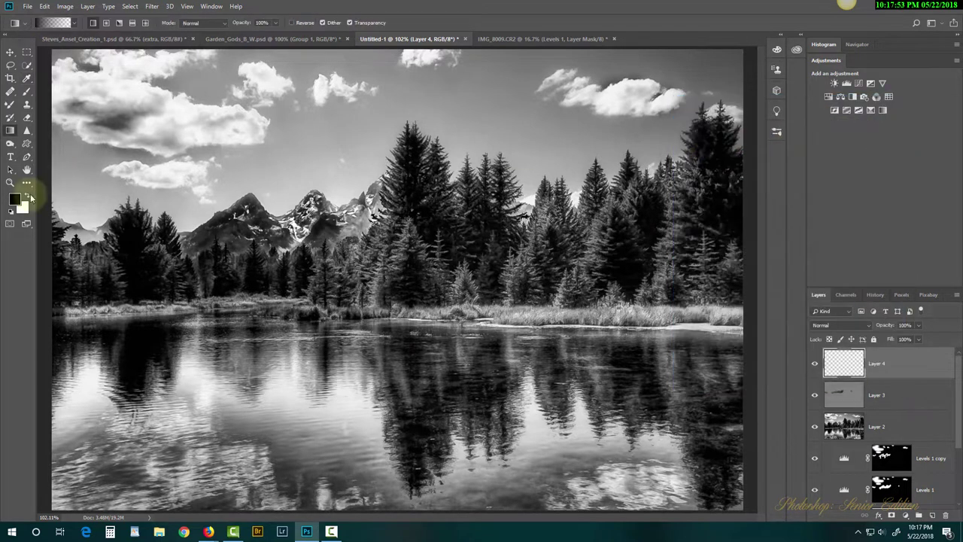
{"action": "left_click", "coordinate": [15, 202]}
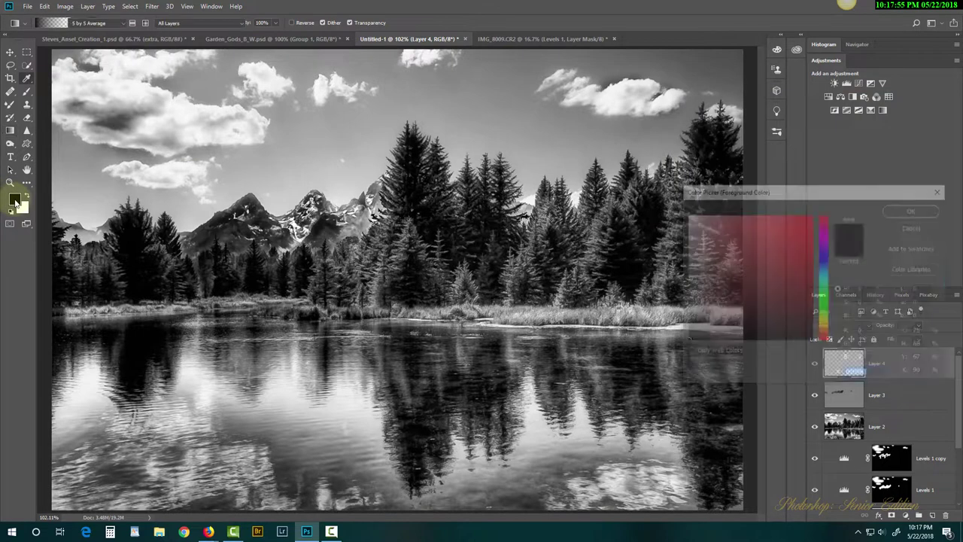
{"action": "left_click", "coordinate": [914, 227]}
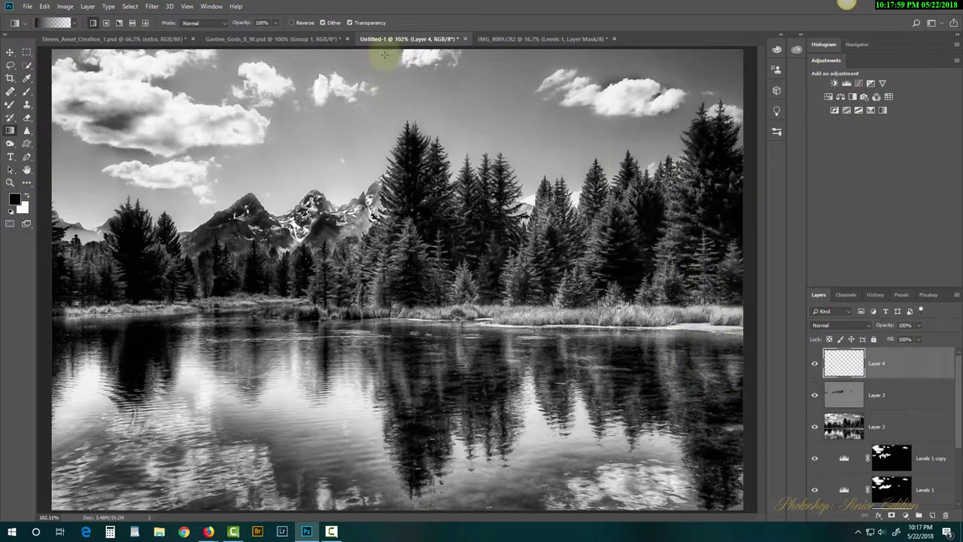
{"action": "left_click_drag", "start_coordinate": [385, 56], "coordinate": [396, 357]}
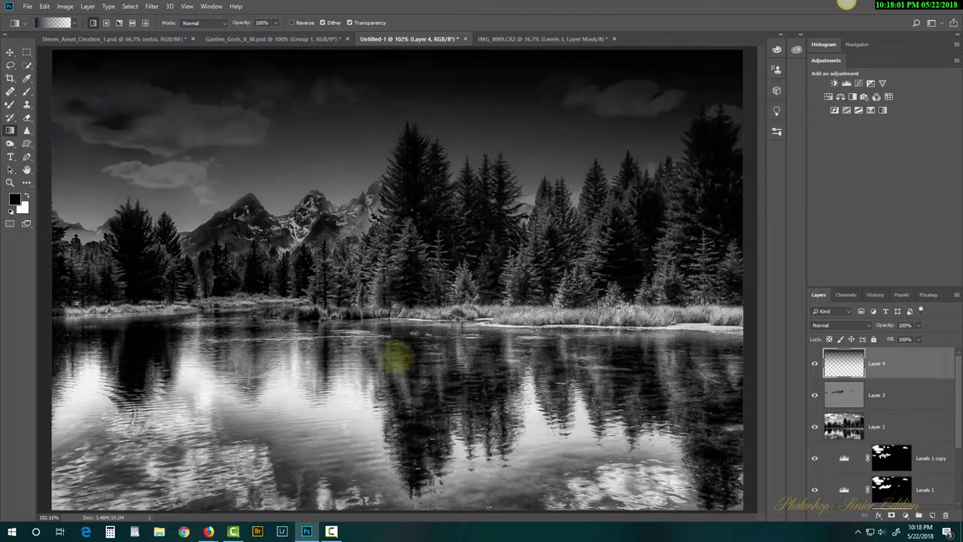
Set the gradient layer's blend mode to Soft Light and compare the photo with and without the layer.
{"action": "left_click", "coordinate": [839, 325]}
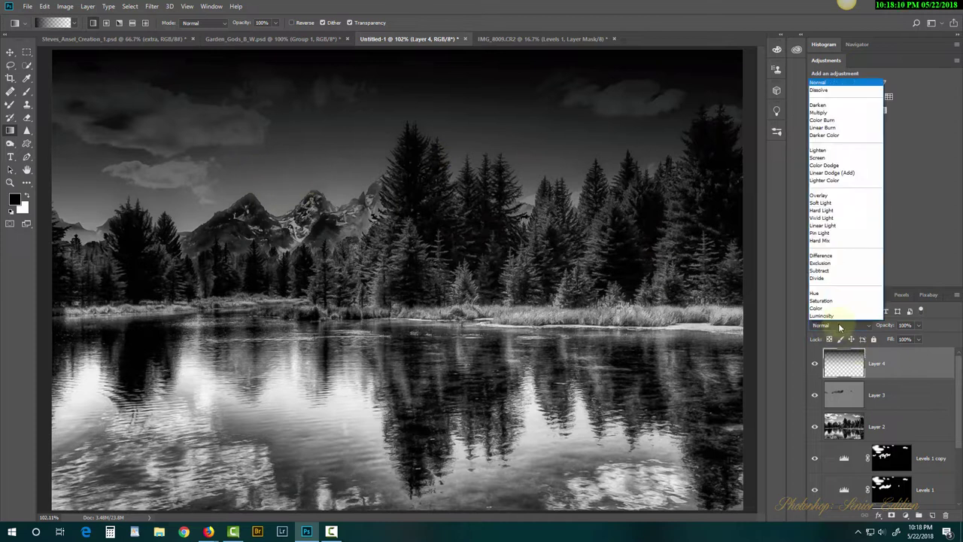
{"action": "left_click", "coordinate": [824, 203]}
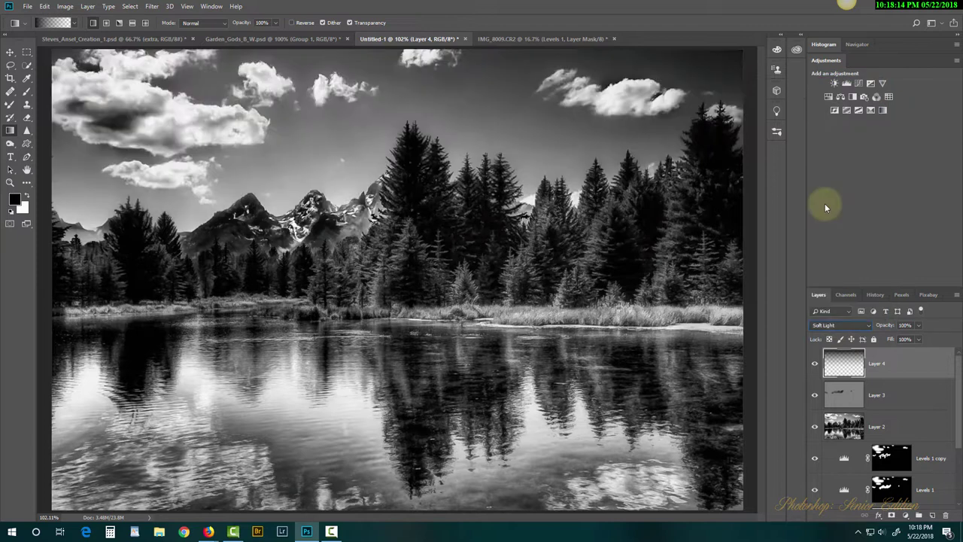
{"action": "left_click", "coordinate": [815, 365]}
{"action": "left_click", "coordinate": [816, 366]}
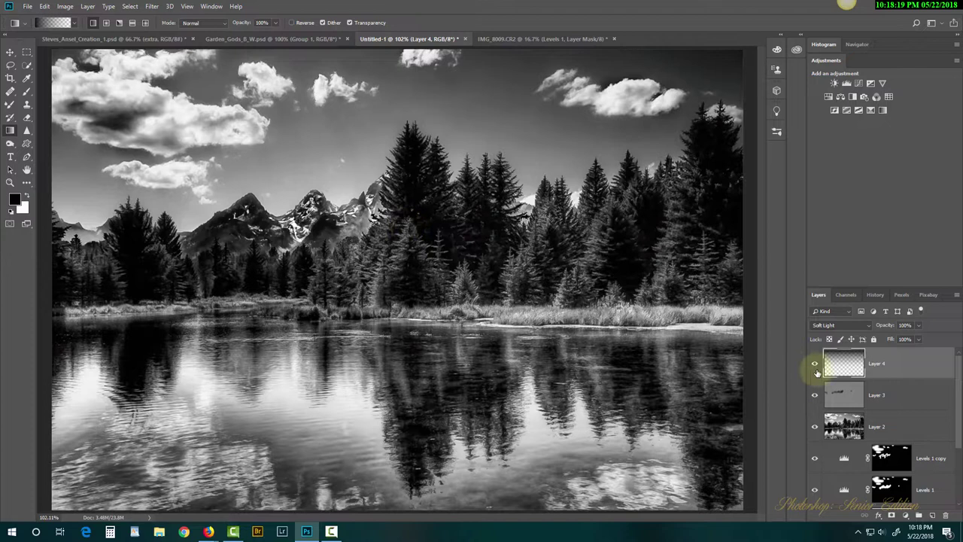
{"action": "left_click", "coordinate": [815, 367]}
{"action": "left_click", "coordinate": [815, 366]}
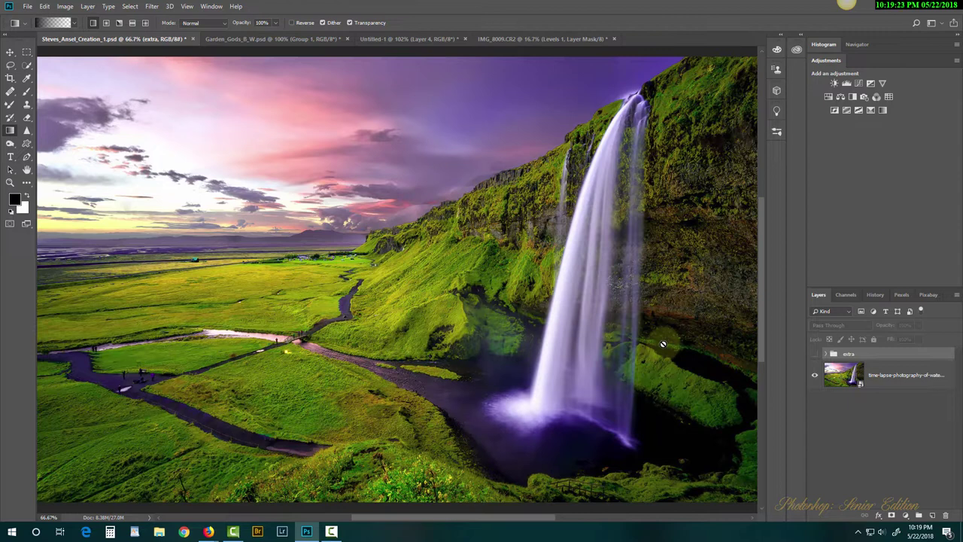
In the waterfall document, compare the black-and-white version in the extra group with the colour photo and look at the group's layers.
{"action": "left_click", "coordinate": [815, 353]}
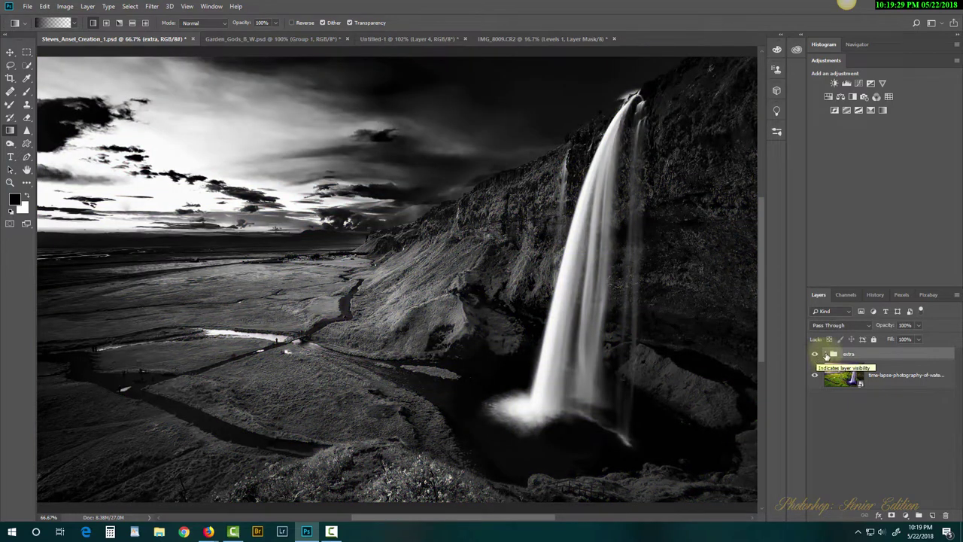
{"action": "left_click", "coordinate": [815, 354]}
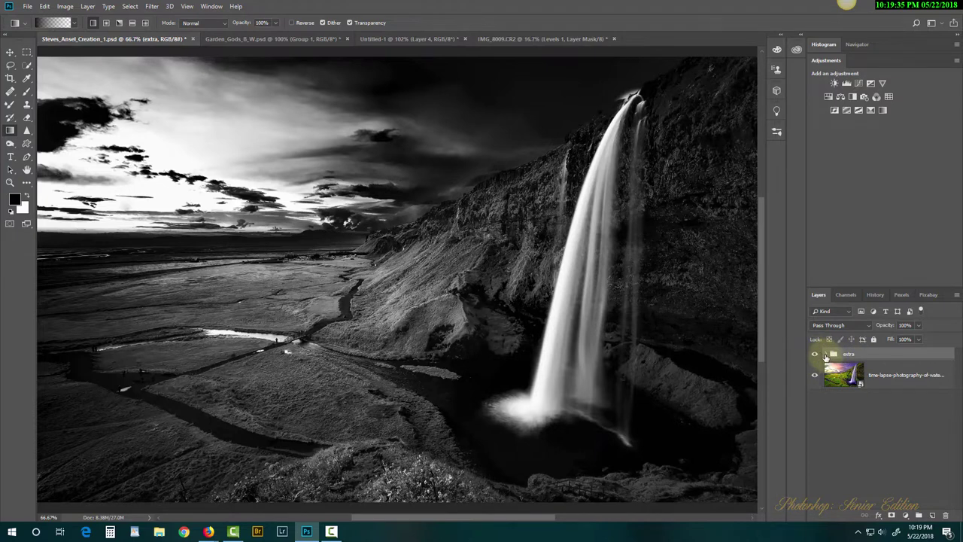
{"action": "left_click", "coordinate": [826, 354]}
{"action": "left_click", "coordinate": [826, 354]}
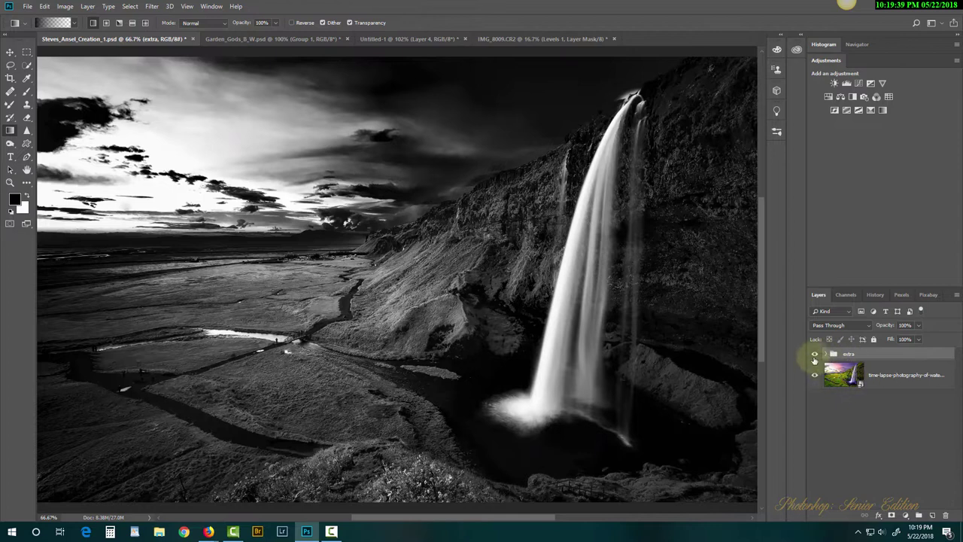
Hide the extra group and add a black-to-white Gradient Map adjustment layer above it to convert the waterfall photo.
{"action": "left_click", "coordinate": [815, 355]}
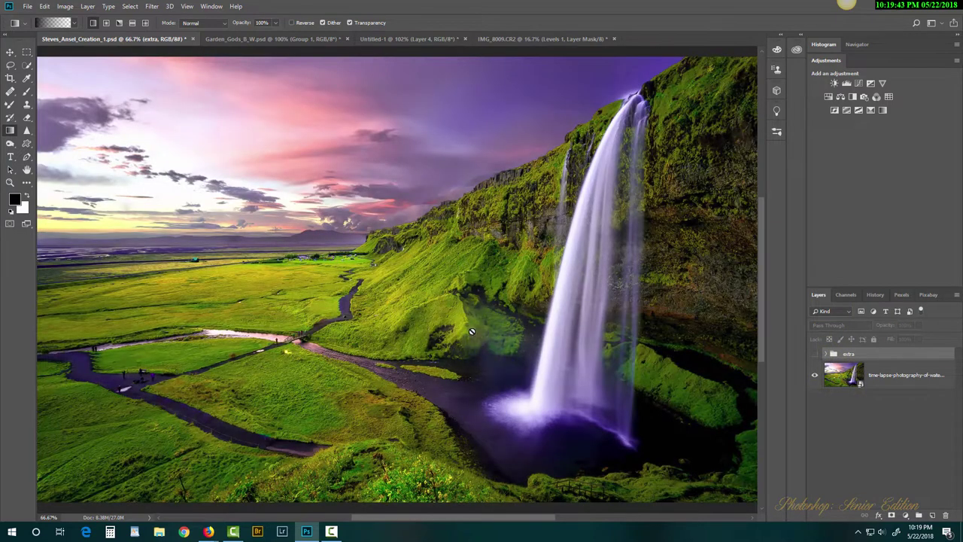
{"action": "left_click", "coordinate": [905, 516]}
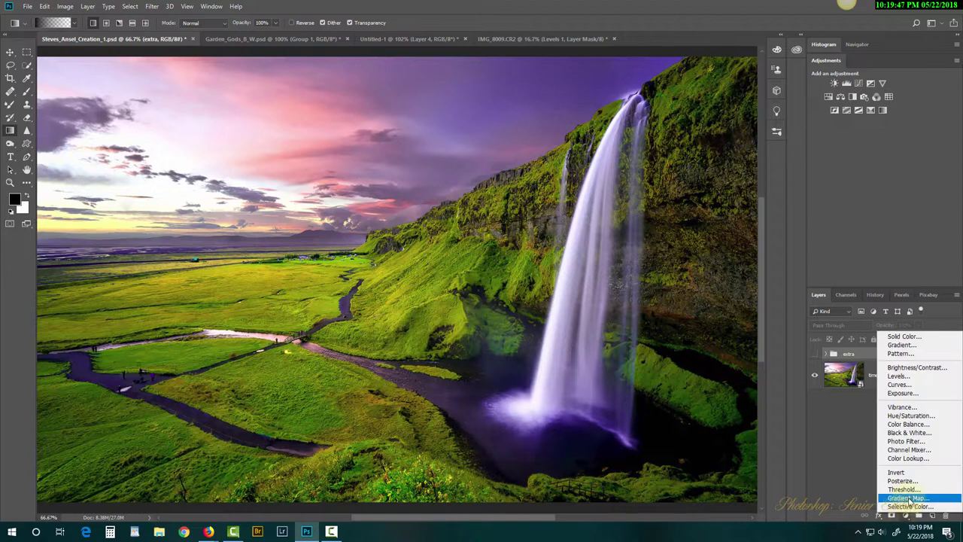
{"action": "left_click", "coordinate": [908, 498]}
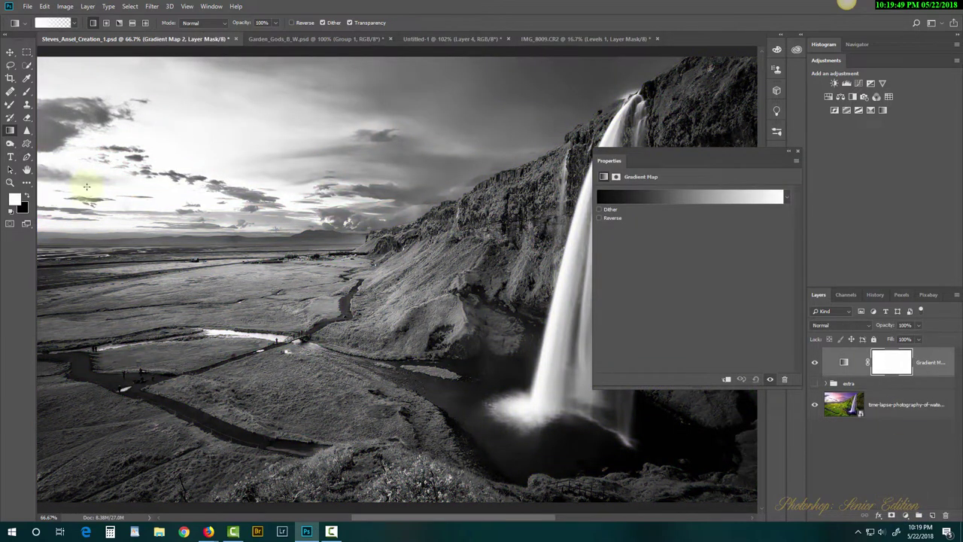
{"action": "left_click_drag", "start_coordinate": [668, 165], "coordinate": [794, 174]}
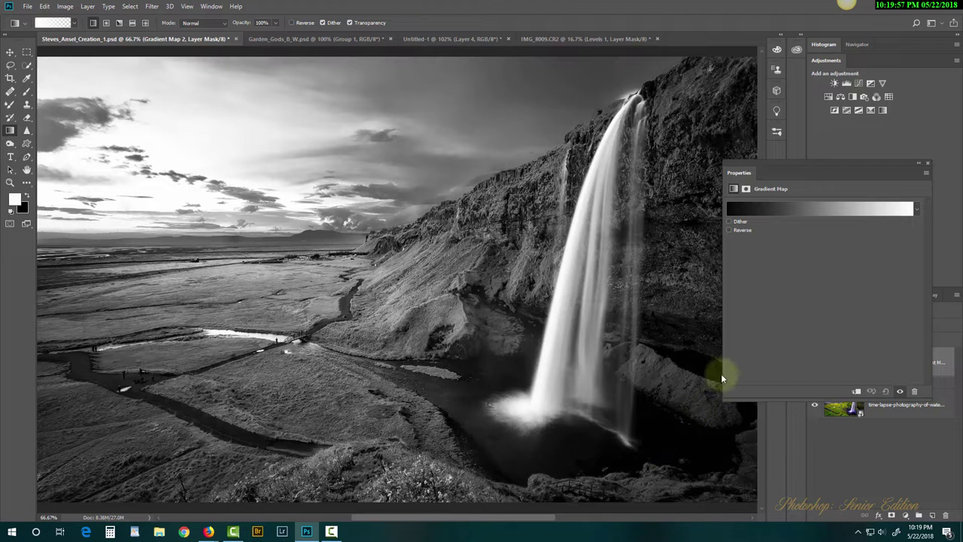
{"action": "left_click", "coordinate": [767, 210]}
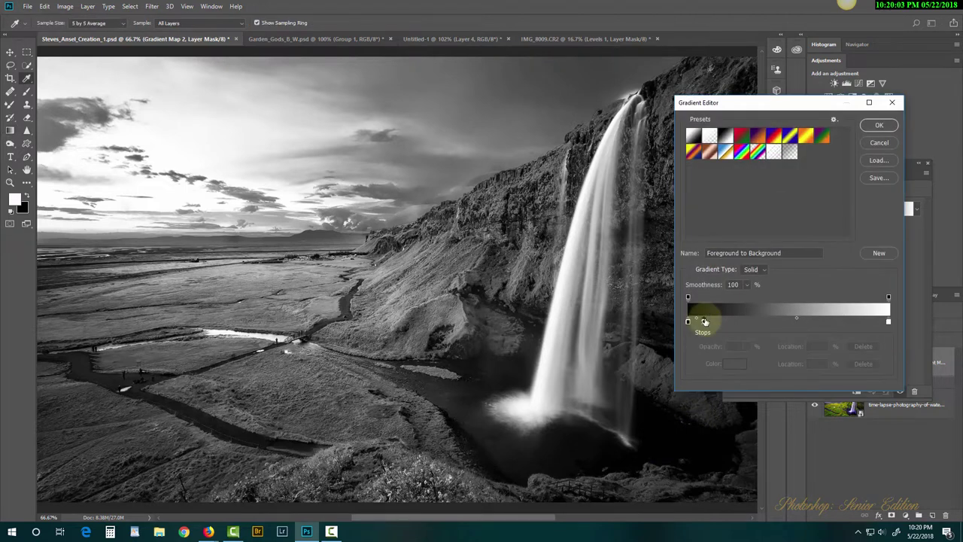
{"action": "left_click", "coordinate": [704, 321]}
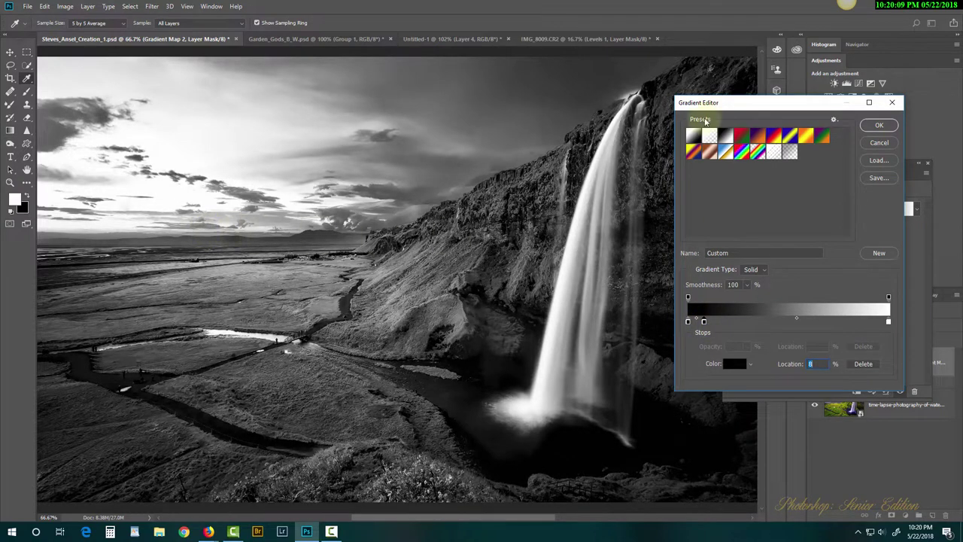
{"action": "left_click", "coordinate": [894, 104]}
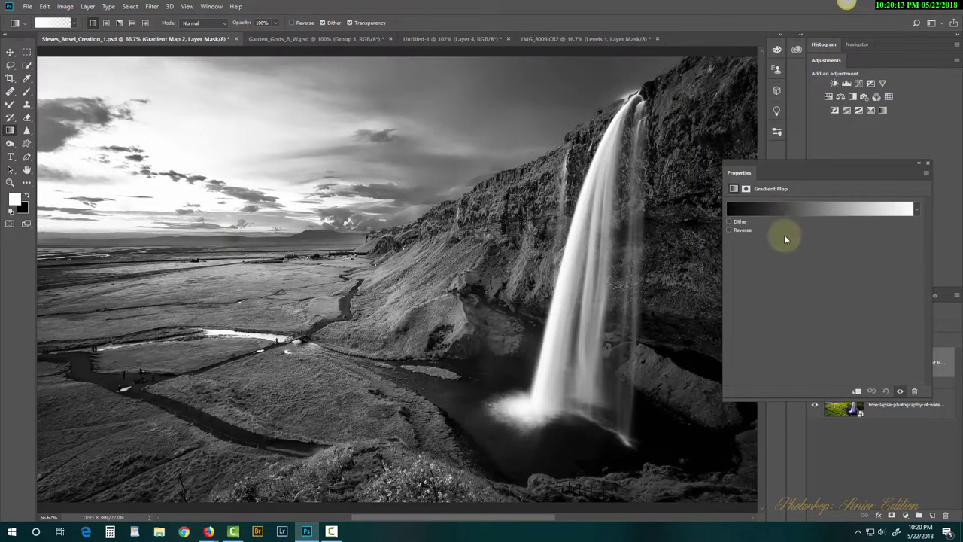
{"action": "left_click", "coordinate": [929, 164]}
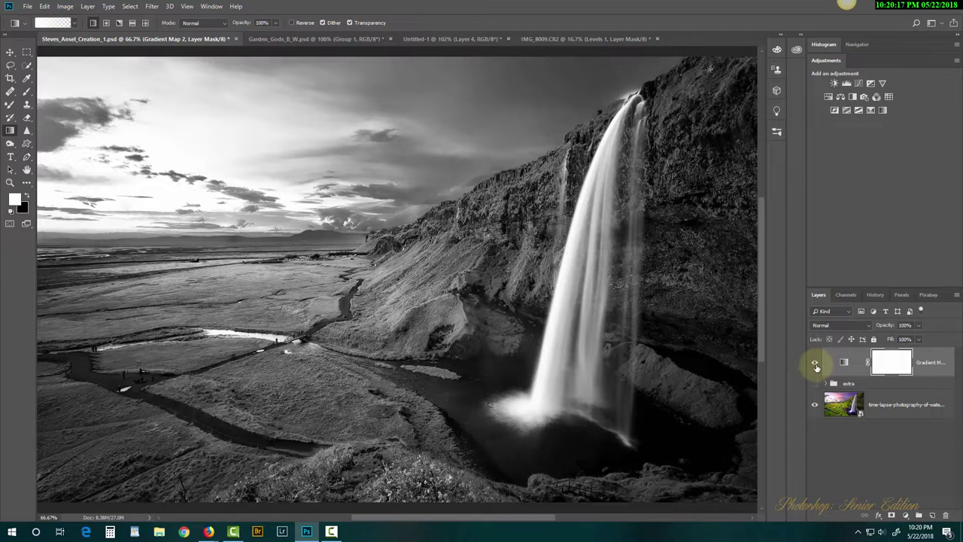
{"action": "left_click", "coordinate": [814, 364]}
{"action": "left_click", "coordinate": [815, 365]}
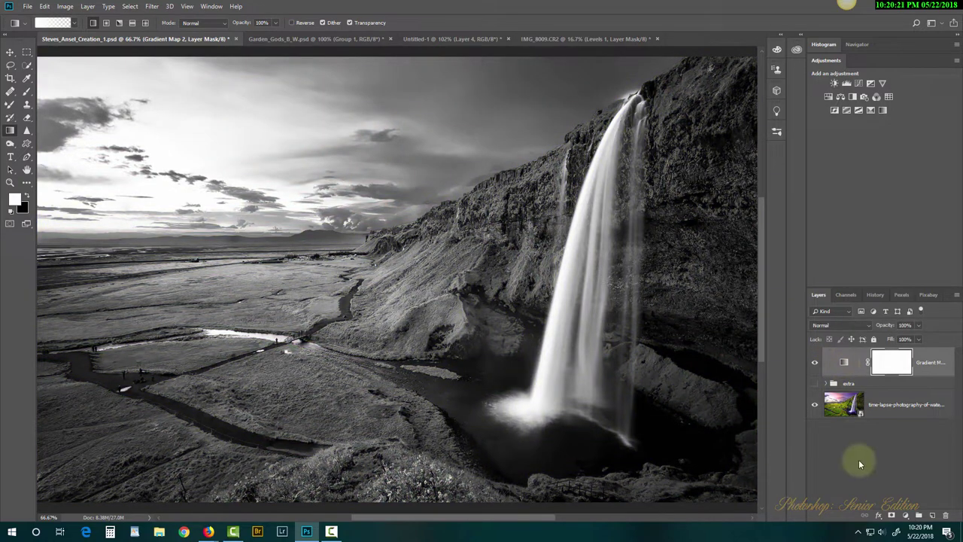
Add a black stop at 14% to the Gradient Map's gradient and compare the result with the colour photo.
{"action": "double_click", "coordinate": [869, 360]}
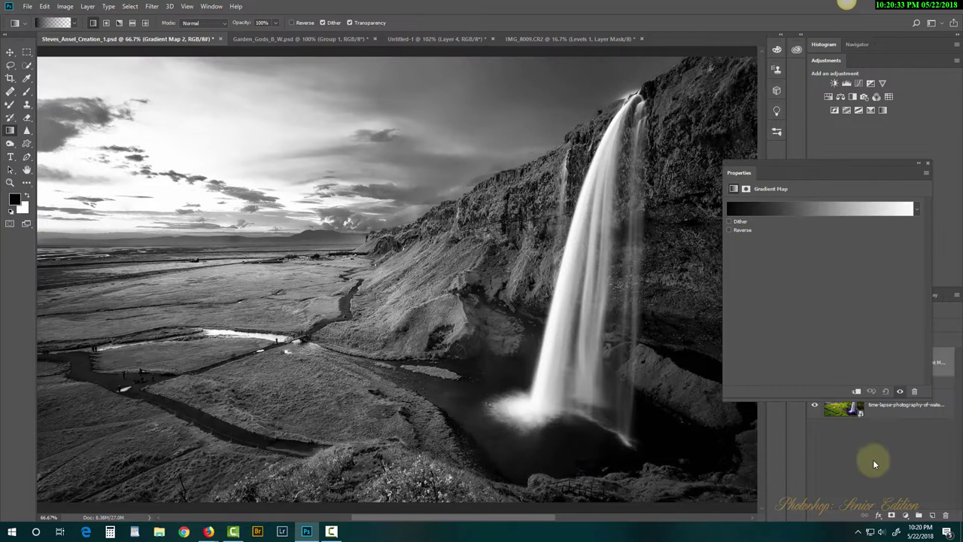
{"action": "left_click", "coordinate": [778, 209]}
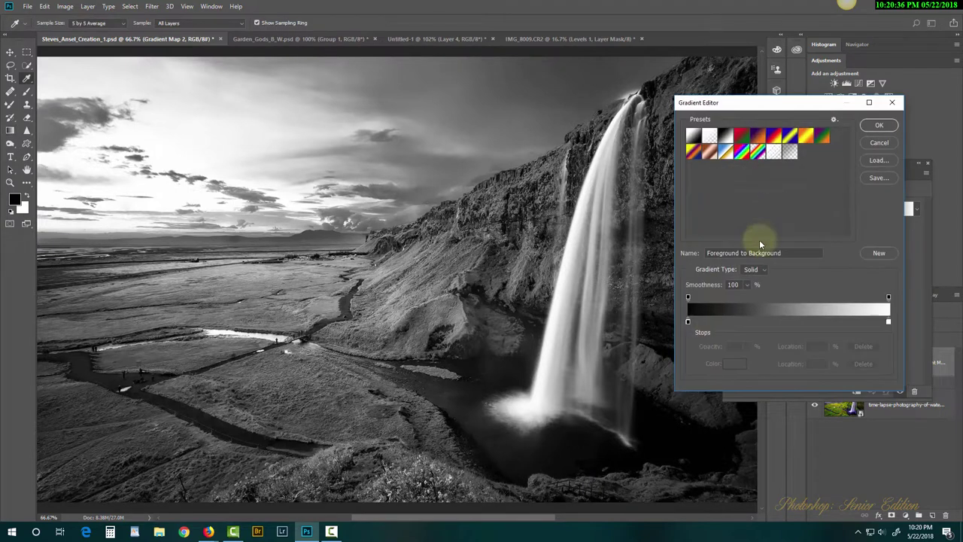
{"action": "left_click", "coordinate": [712, 321]}
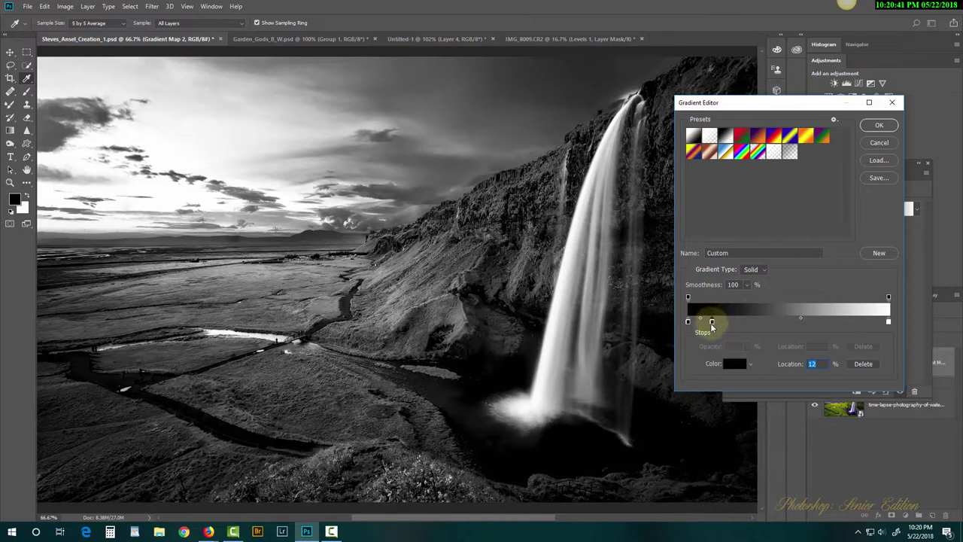
{"action": "mouse_move", "coordinate": [712, 321]}
{"action": "left_mouse_down"}
{"action": "mouse_move", "coordinate": [744, 322]}
{"action": "mouse_move", "coordinate": [717, 327]}
{"action": "left_mouse_up"}
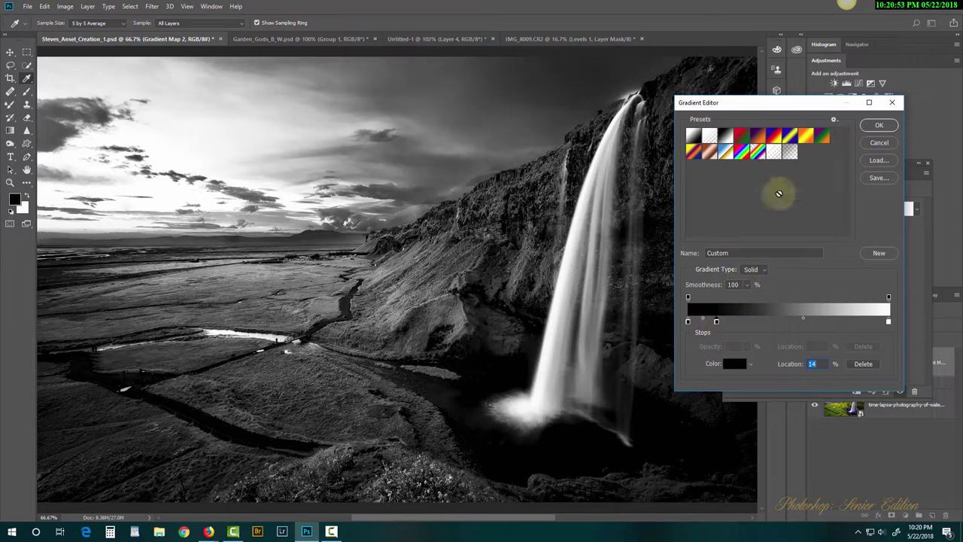
{"action": "left_click", "coordinate": [880, 125]}
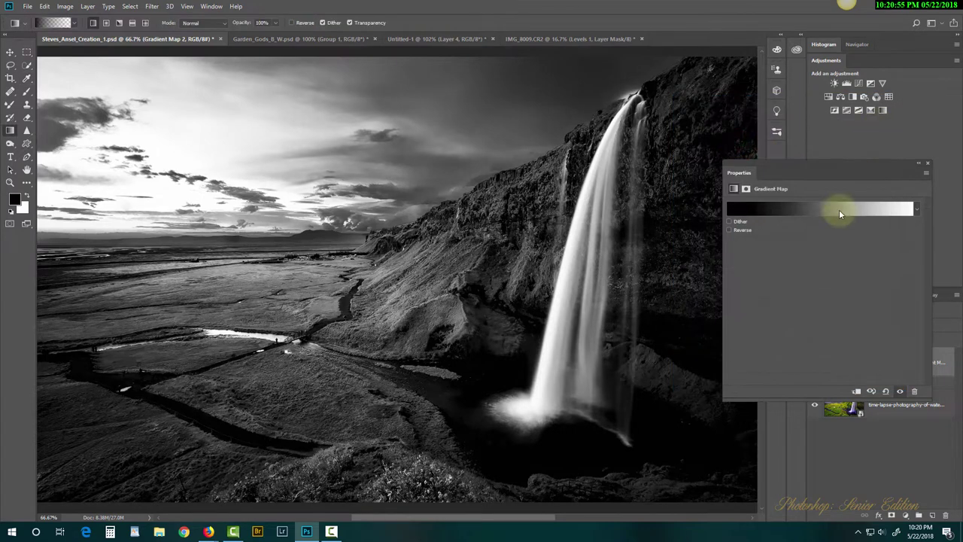
{"action": "left_click", "coordinate": [927, 163]}
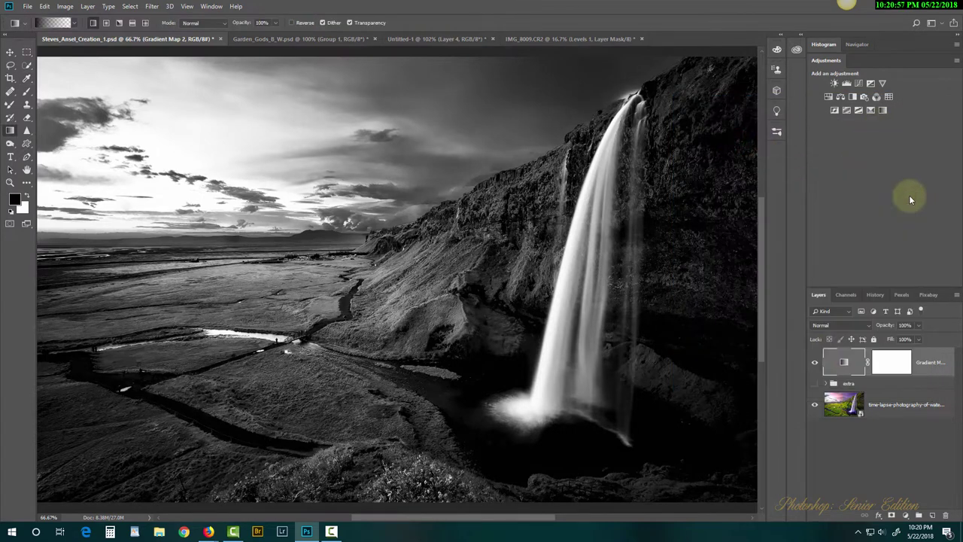
{"action": "left_click", "coordinate": [813, 363]}
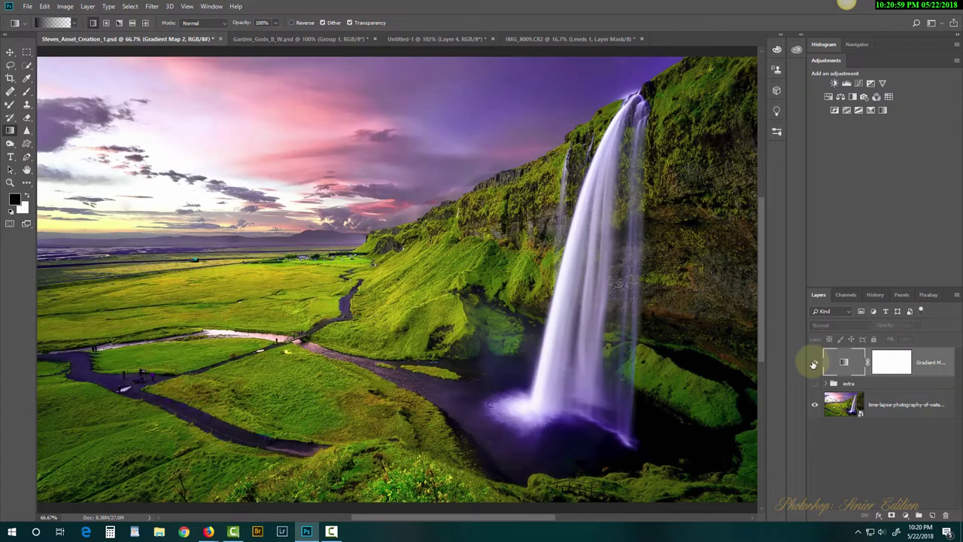
{"action": "left_click", "coordinate": [813, 364]}
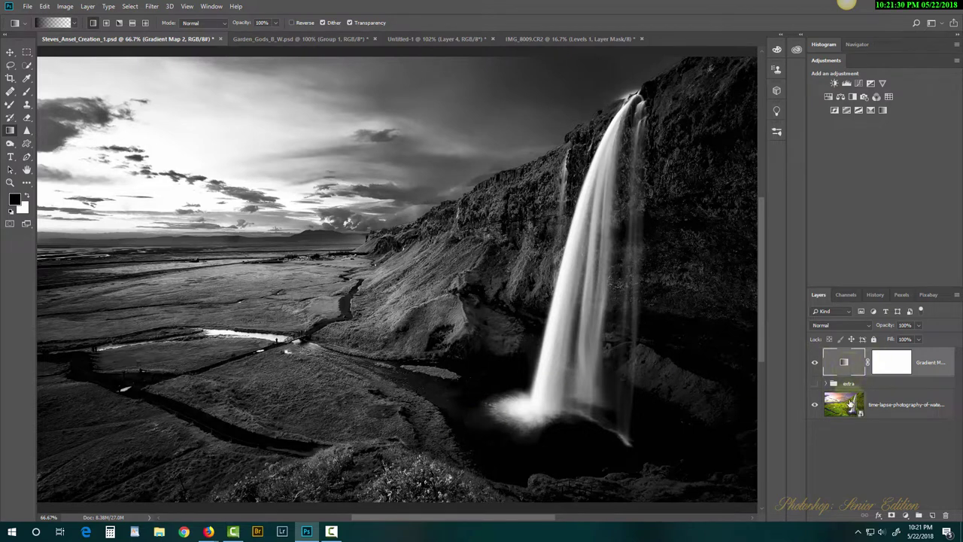
Add a Hue/Saturation adjustment directly above the waterfall photo layer and target the Magentas by sampling the upper sky.
{"action": "left_click", "coordinate": [850, 404]}
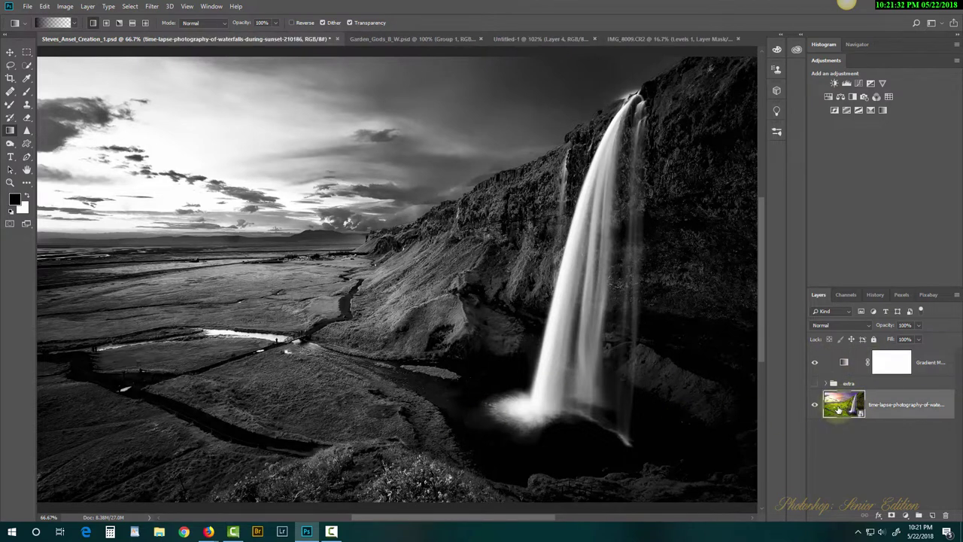
{"action": "mouse_move", "coordinate": [337, 535]}
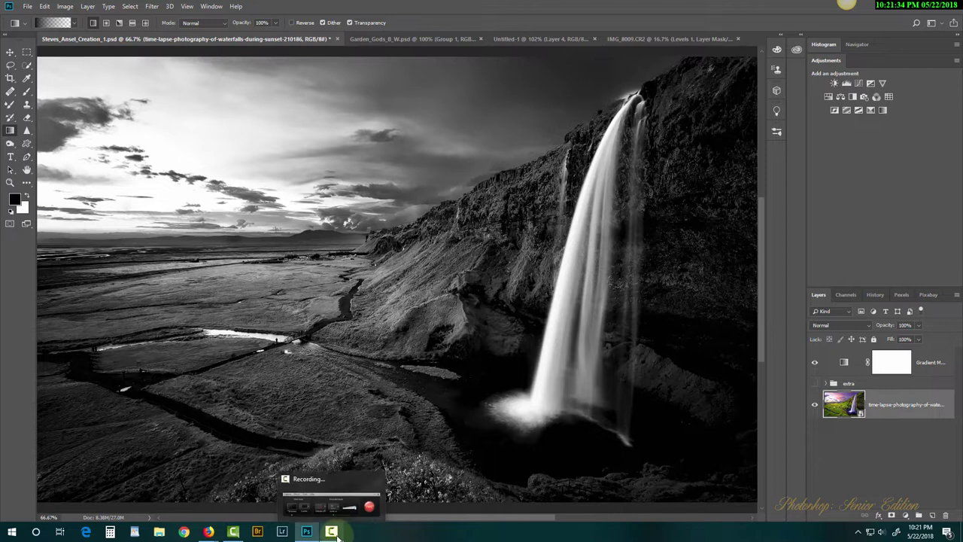
{"action": "left_click", "coordinate": [829, 97]}
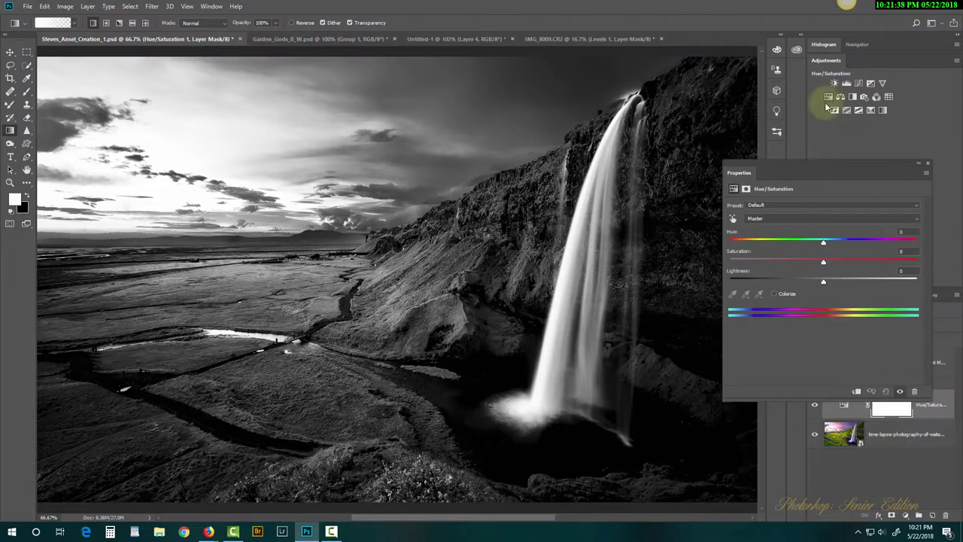
{"action": "left_click_drag", "start_coordinate": [824, 179], "coordinate": [708, 136]}
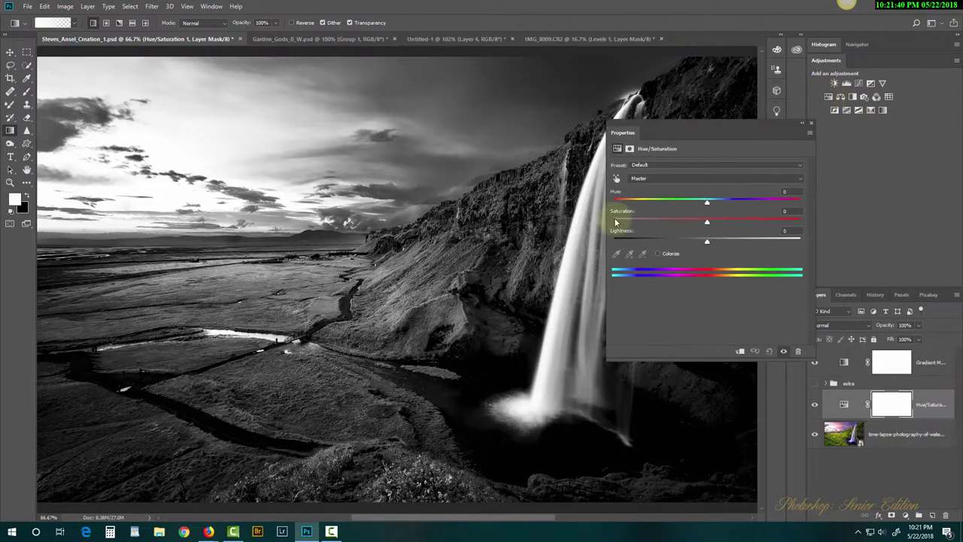
{"action": "left_click", "coordinate": [616, 179]}
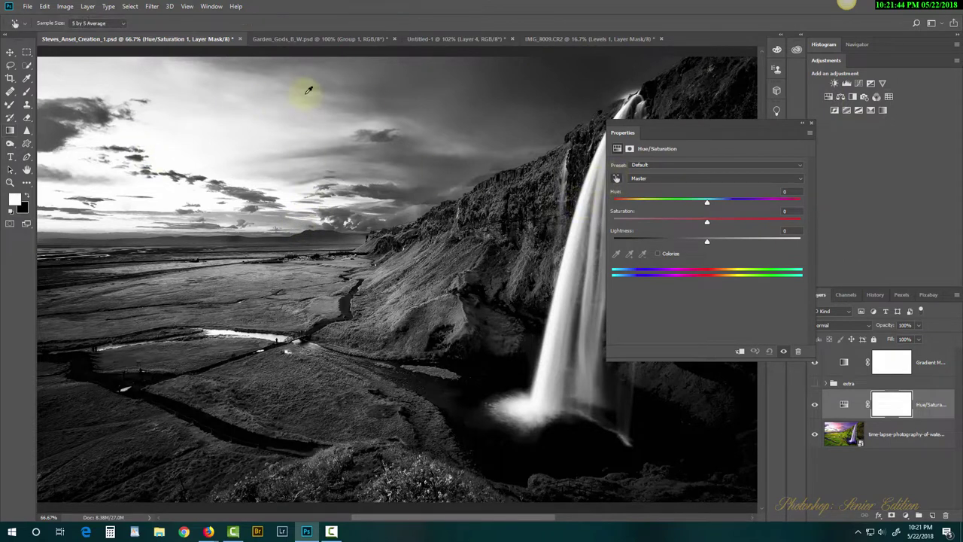
{"action": "left_click", "coordinate": [399, 85]}
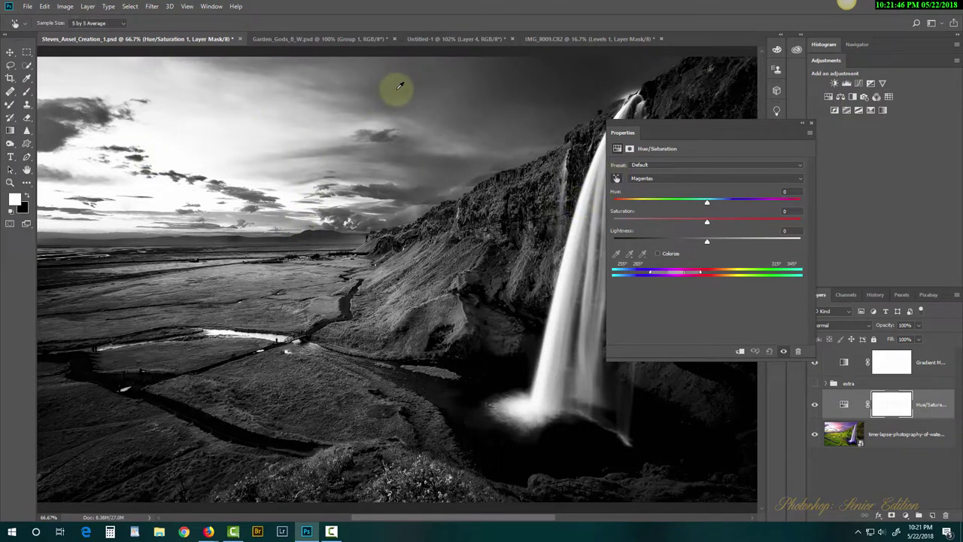
Set the Magentas to Hue +43, Saturation +28 and Lightness -60, and compare the sky with and without the adjustment.
{"action": "left_click_drag", "start_coordinate": [400, 85], "coordinate": [432, 98]}
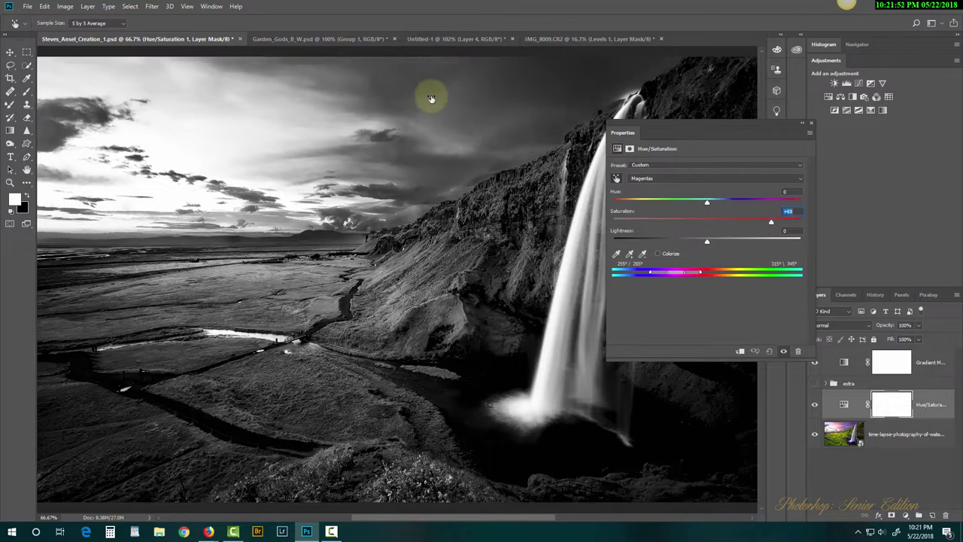
{"action": "left_click_drag", "start_coordinate": [432, 99], "coordinate": [428, 99]}
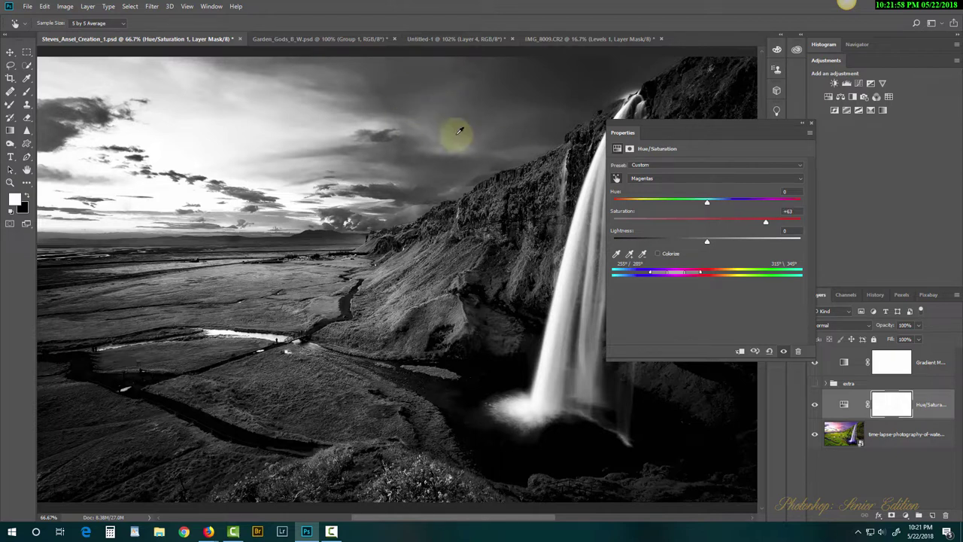
{"action": "left_click_drag", "start_coordinate": [707, 243], "coordinate": [654, 244]}
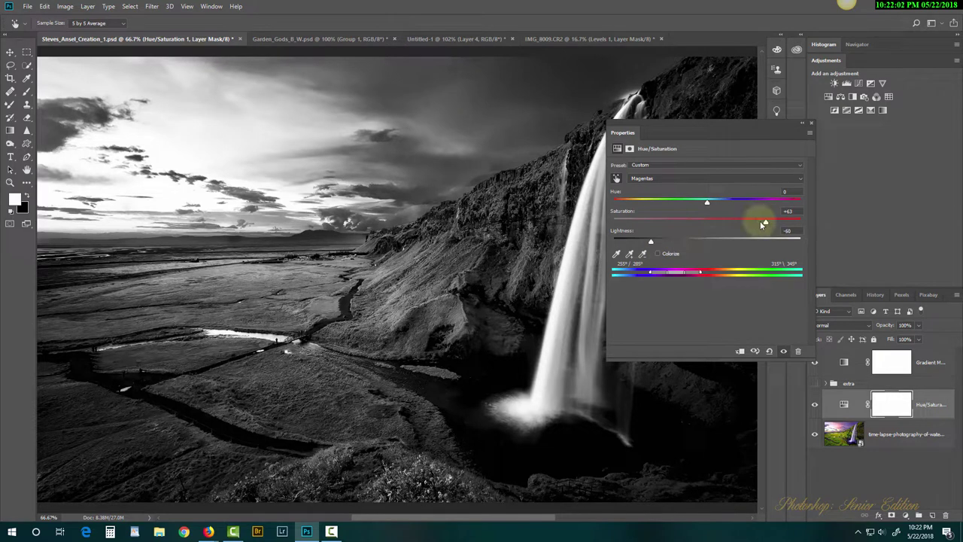
{"action": "mouse_move", "coordinate": [771, 224]}
{"action": "left_mouse_down"}
{"action": "mouse_move", "coordinate": [730, 222]}
{"action": "mouse_move", "coordinate": [684, 202]}
{"action": "mouse_move", "coordinate": [772, 212]}
{"action": "mouse_move", "coordinate": [756, 216]}
{"action": "left_mouse_up"}
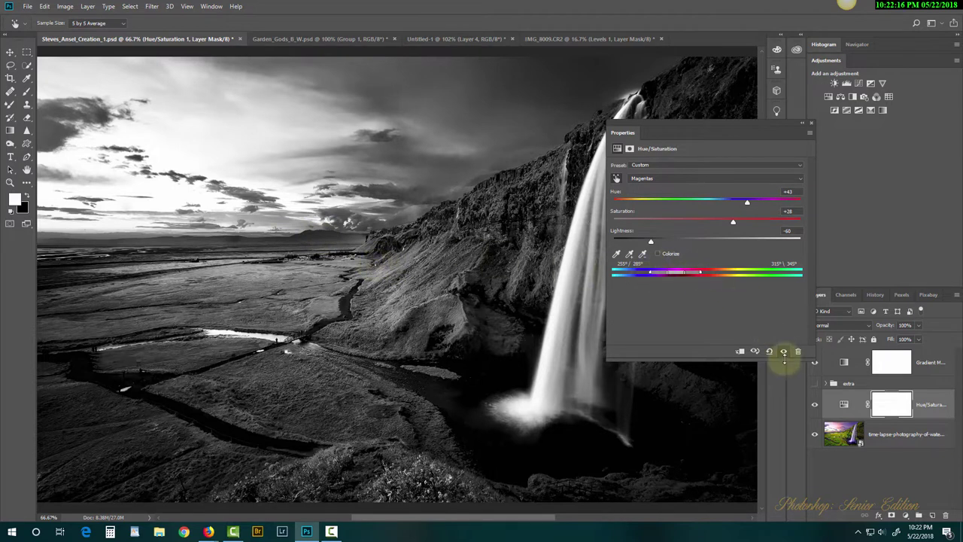
{"action": "left_click", "coordinate": [783, 352]}
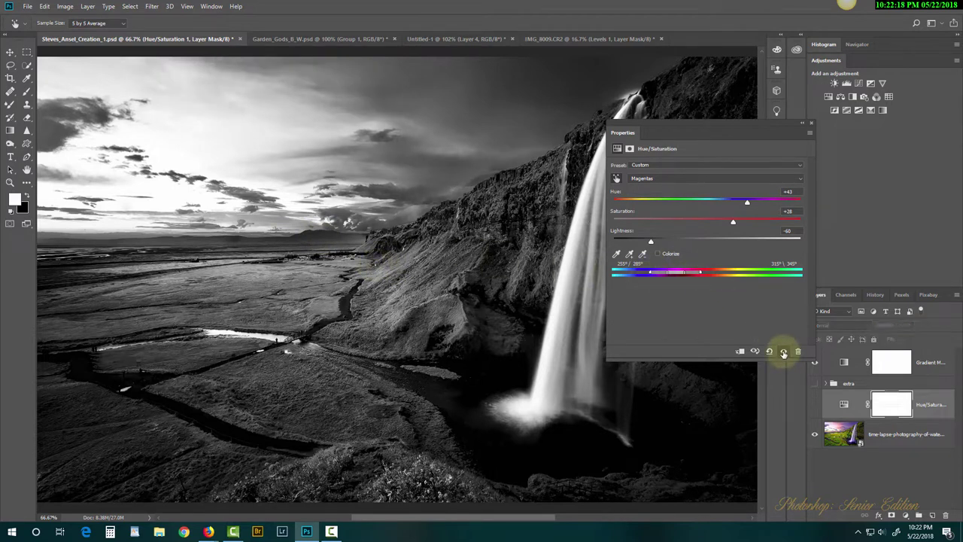
{"action": "left_click", "coordinate": [784, 352]}
{"action": "left_click", "coordinate": [783, 352]}
{"action": "left_click", "coordinate": [783, 353]}
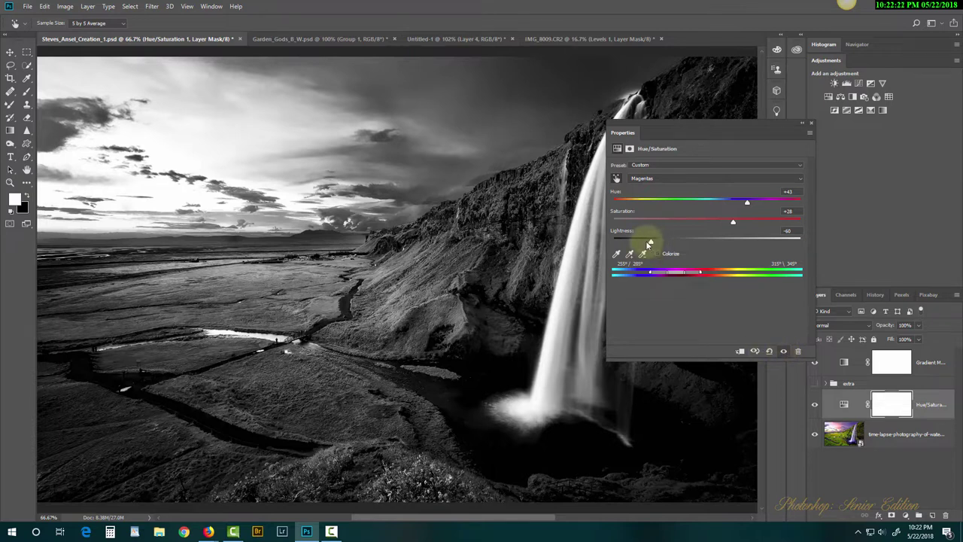
Lower the Magentas' Lightness to -83 and compare the sky with and without the Hue/Saturation adjustment.
{"action": "left_click_drag", "start_coordinate": [649, 243], "coordinate": [629, 243]}
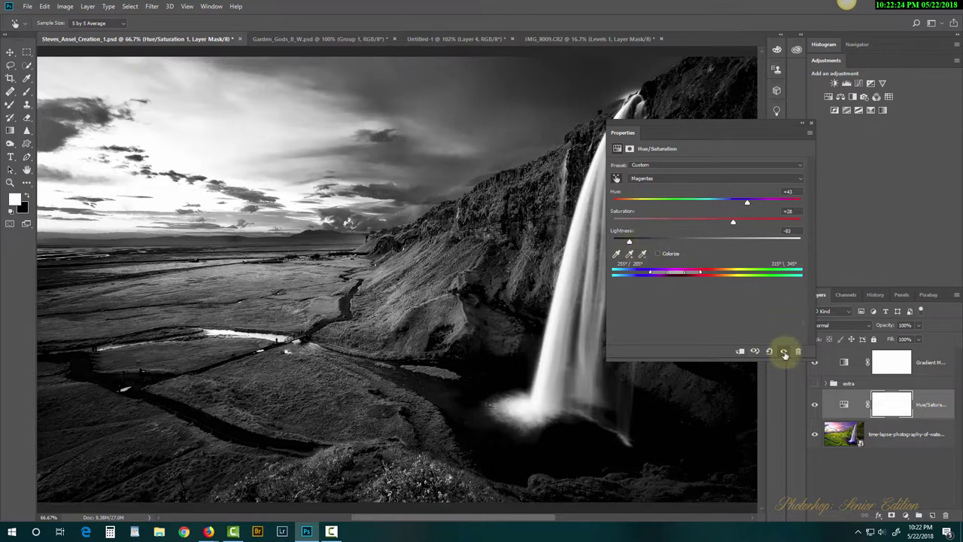
{"action": "left_click", "coordinate": [784, 352]}
{"action": "left_click", "coordinate": [784, 352]}
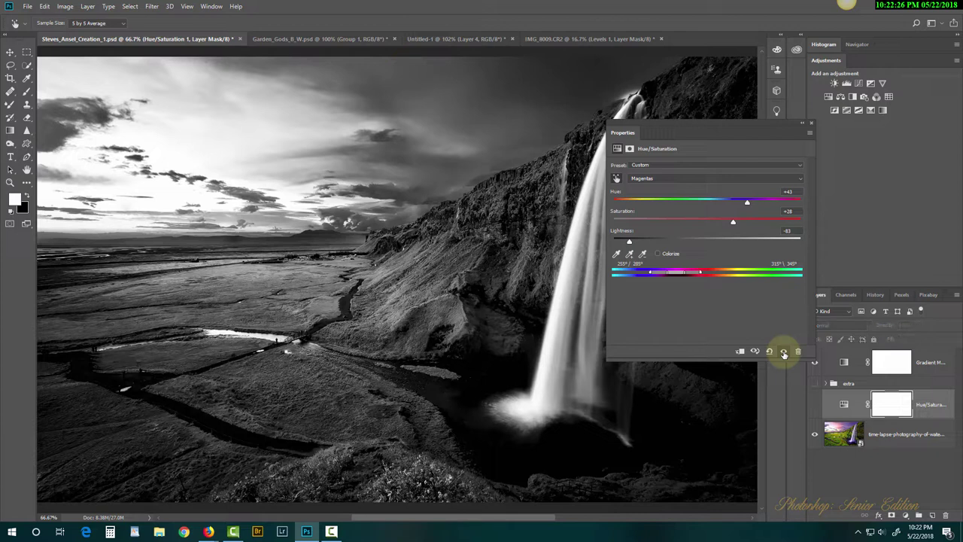
{"action": "left_click", "coordinate": [783, 352]}
{"action": "left_click", "coordinate": [783, 352]}
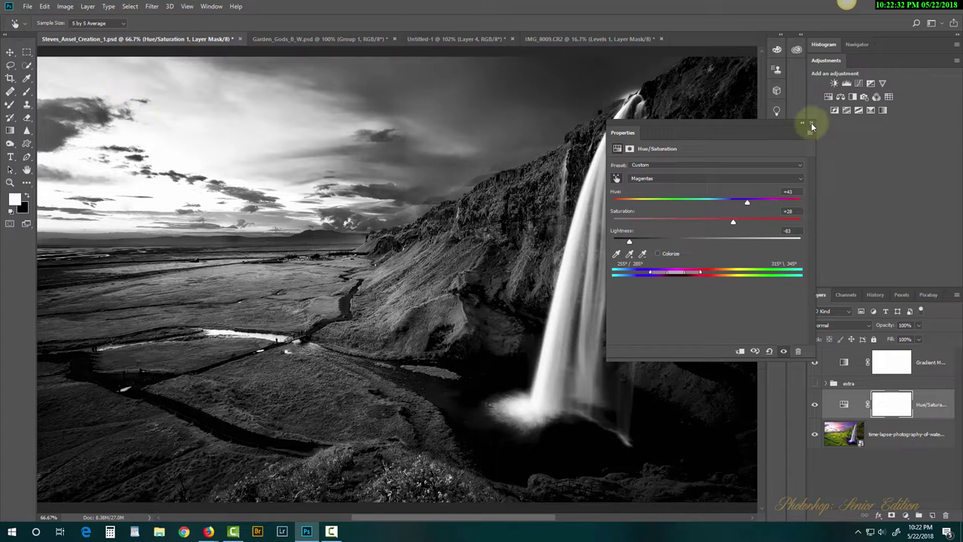
{"action": "left_click", "coordinate": [811, 124]}
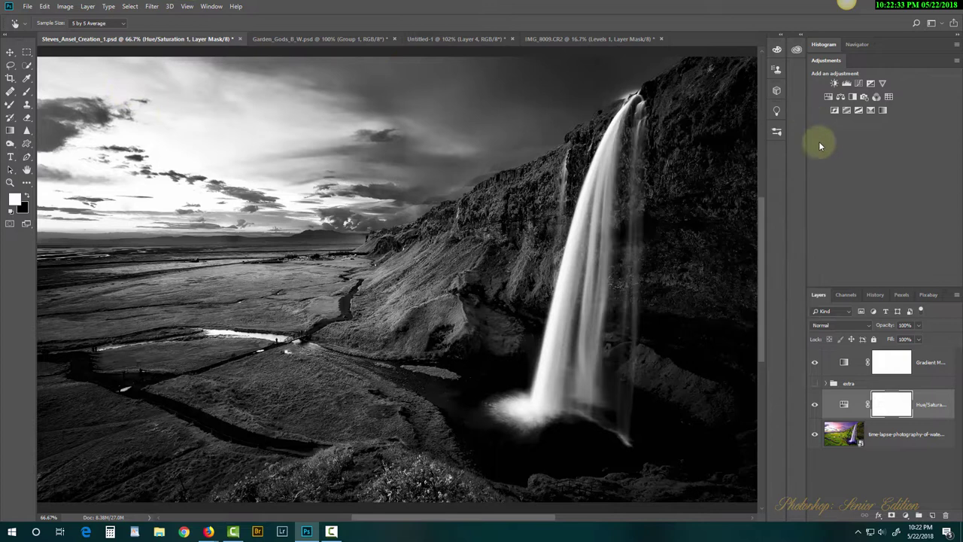
Add a new layer above the Gradient Map and draw a black-to-transparent linear gradient diagonally from the sky's upper-left corner to the valley.
{"action": "key", "text": "g"}
{"action": "left_click", "coordinate": [865, 360]}
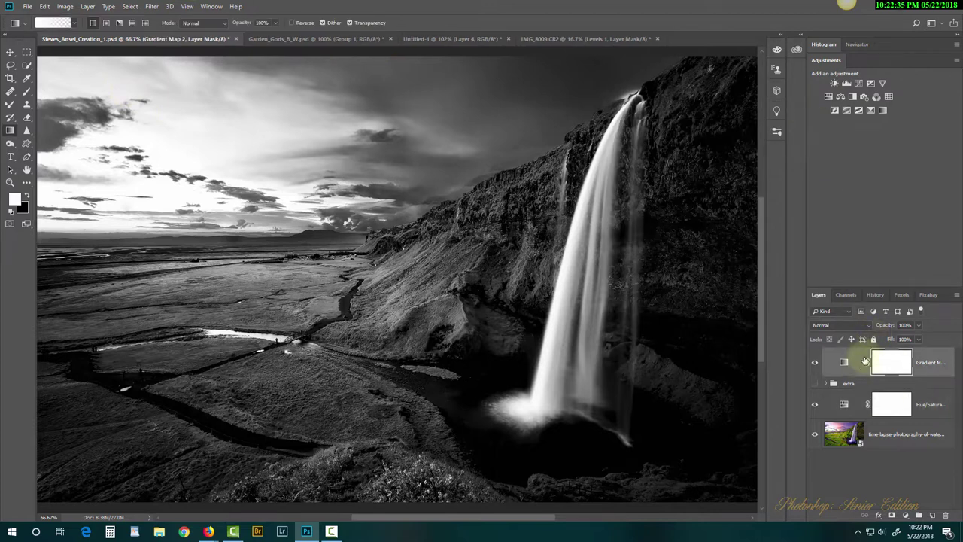
{"action": "left_click", "coordinate": [933, 517]}
{"action": "key", "text": "d"}
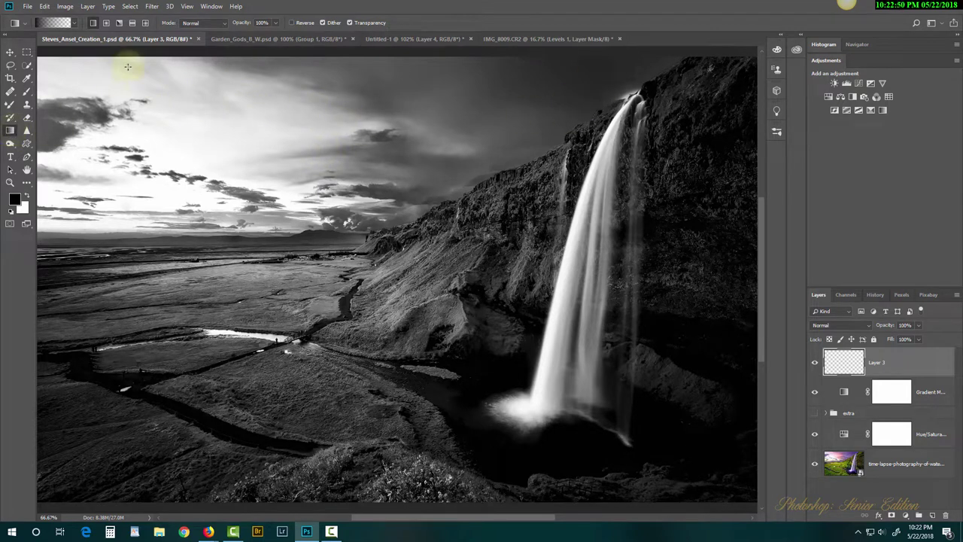
{"action": "left_click_drag", "start_coordinate": [68, 50], "coordinate": [401, 316]}
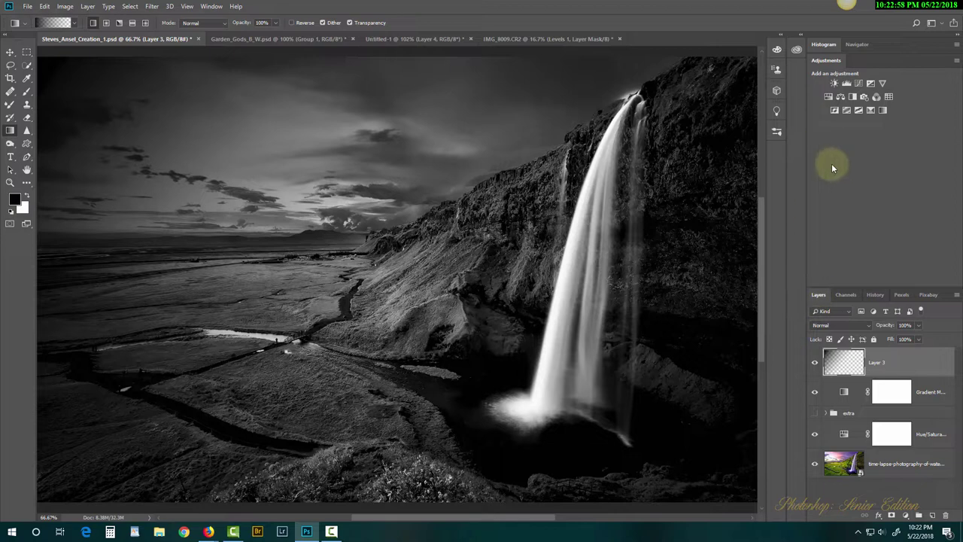
Set the gradient layer's blend mode to Soft Light and compare the image with and without it.
{"action": "left_click", "coordinate": [832, 324]}
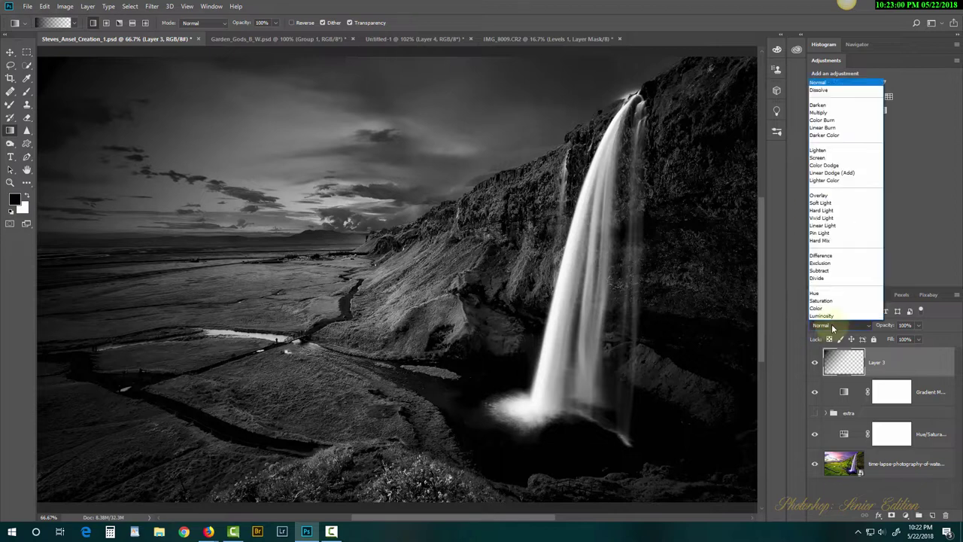
{"action": "left_click", "coordinate": [822, 202]}
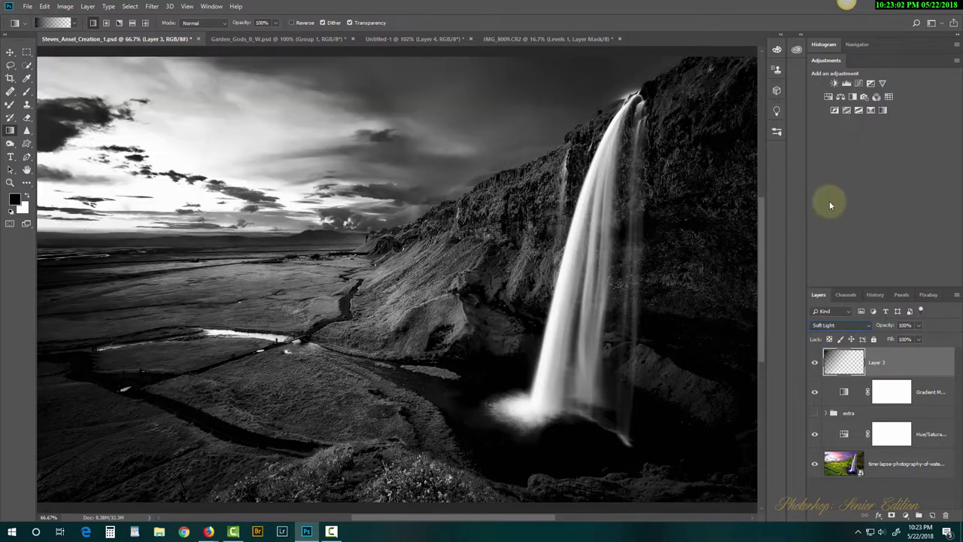
{"action": "left_click", "coordinate": [814, 364]}
{"action": "left_click", "coordinate": [814, 364]}
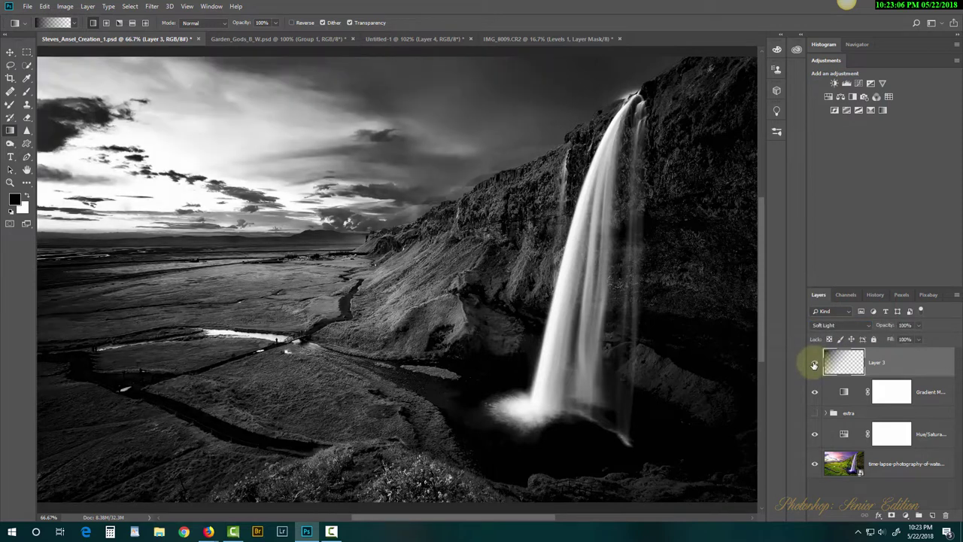
{"action": "left_click", "coordinate": [815, 364]}
{"action": "left_click", "coordinate": [814, 364]}
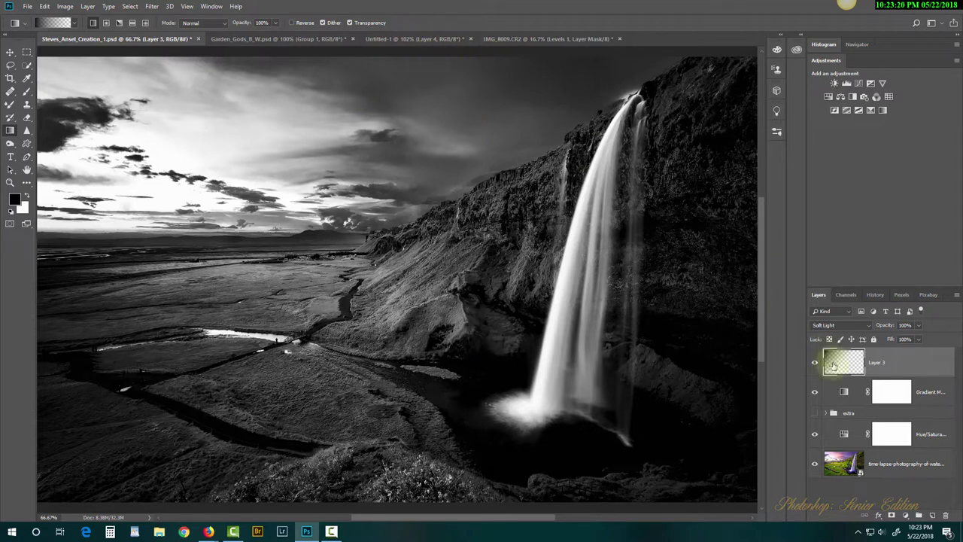
Draw a vertical black-to-transparent gradient from the image's upper edge down to the horizon on the Soft Light layer and compare the result.
{"action": "left_click_drag", "start_coordinate": [386, 53], "coordinate": [382, 218]}
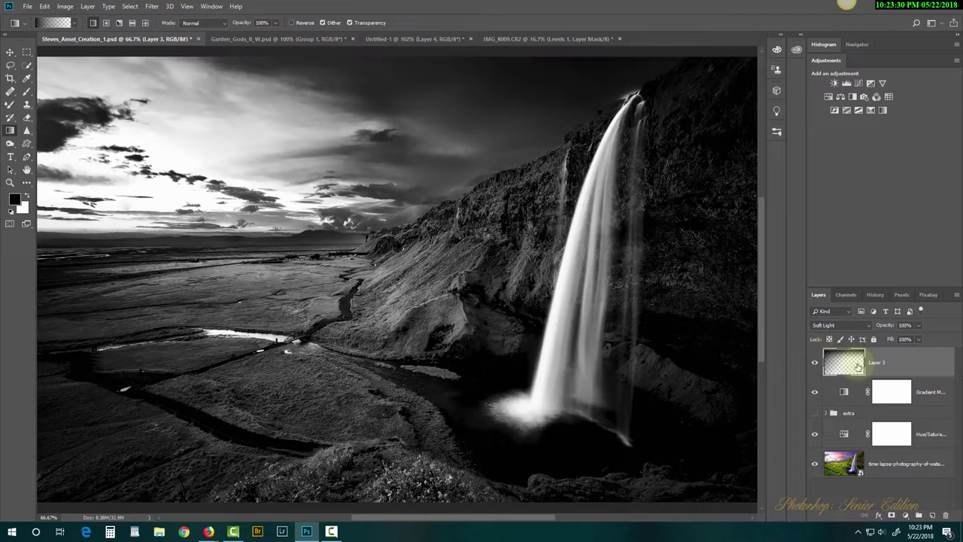
{"action": "left_click", "coordinate": [814, 367]}
{"action": "left_click", "coordinate": [814, 367]}
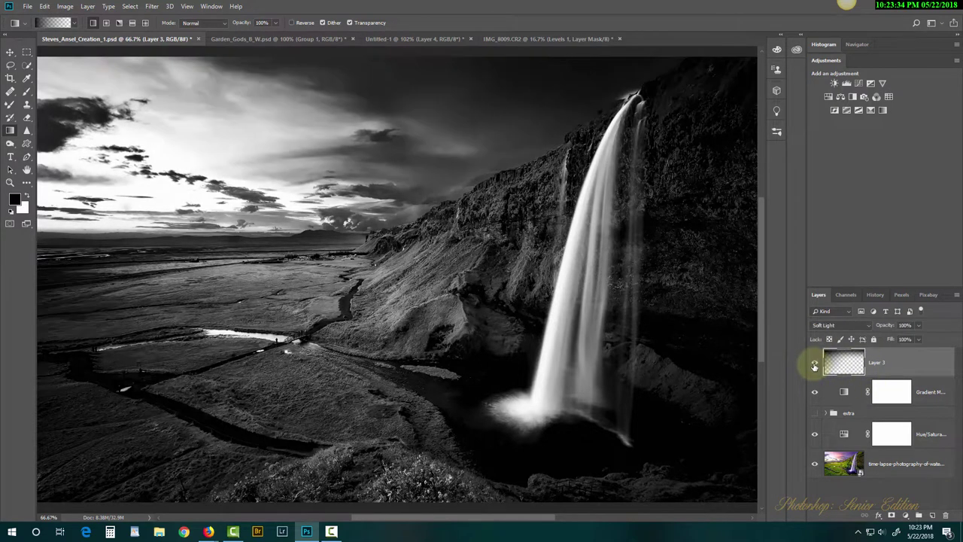
{"action": "left_click", "coordinate": [814, 366]}
{"action": "left_click", "coordinate": [814, 366]}
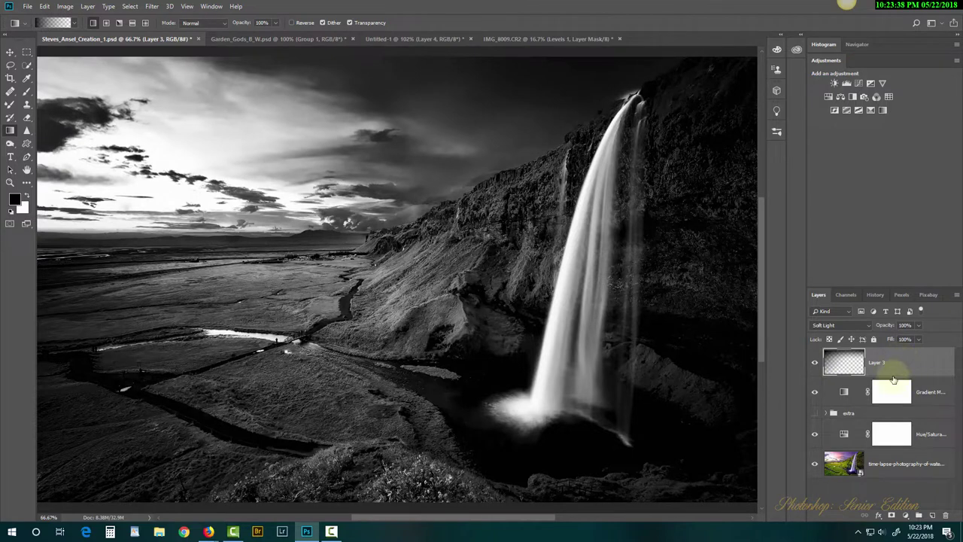
Add a layer mask to the gradient layer and set up a black brush, size 175, with 48% flow.
{"action": "left_click", "coordinate": [892, 518]}
{"action": "key", "text": "x"}
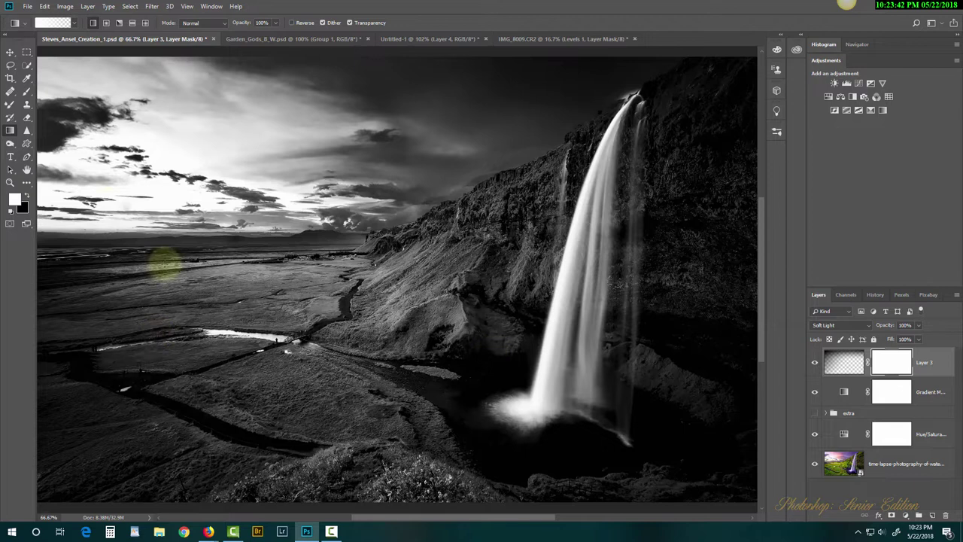
{"action": "left_click", "coordinate": [28, 91]}
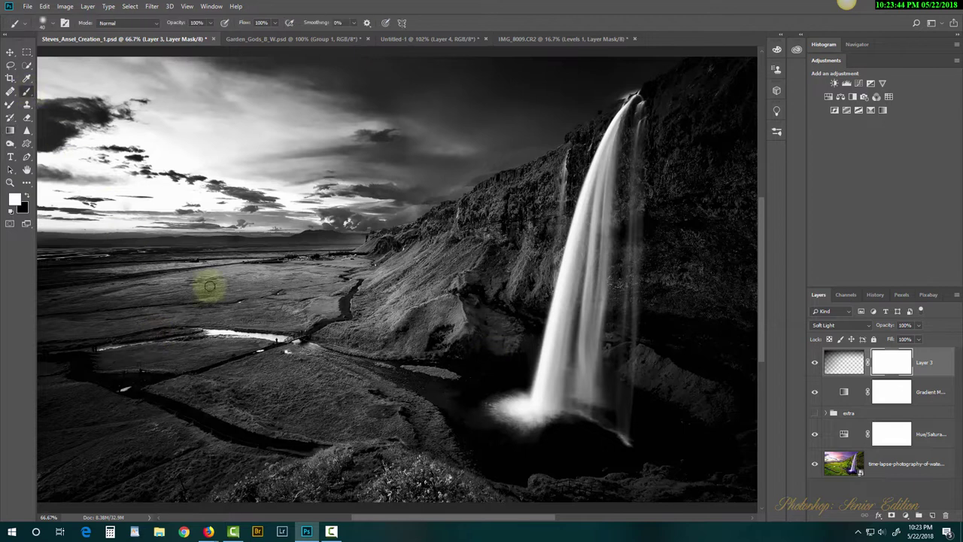
{"action": "left_click", "coordinate": [25, 196]}
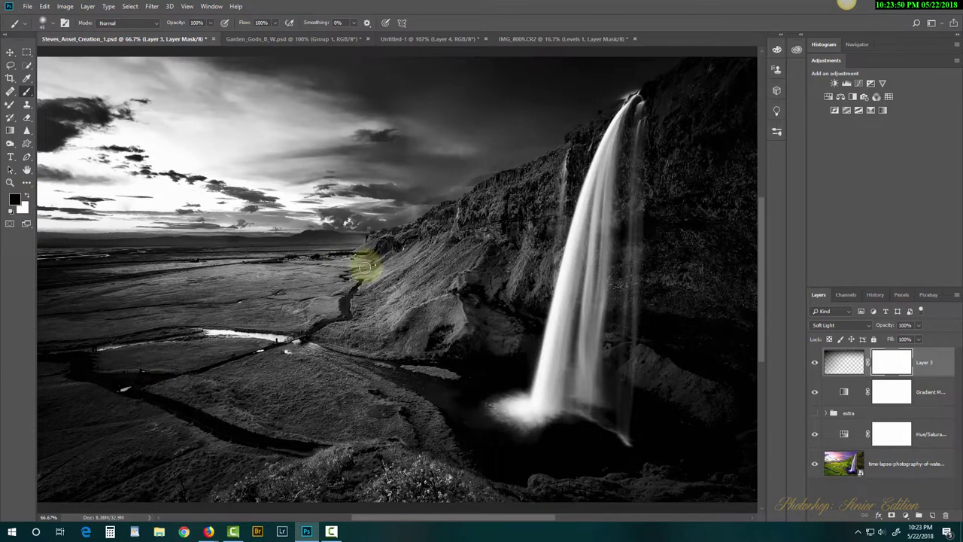
{"action": "key", "text": "XF86AudioMute"}
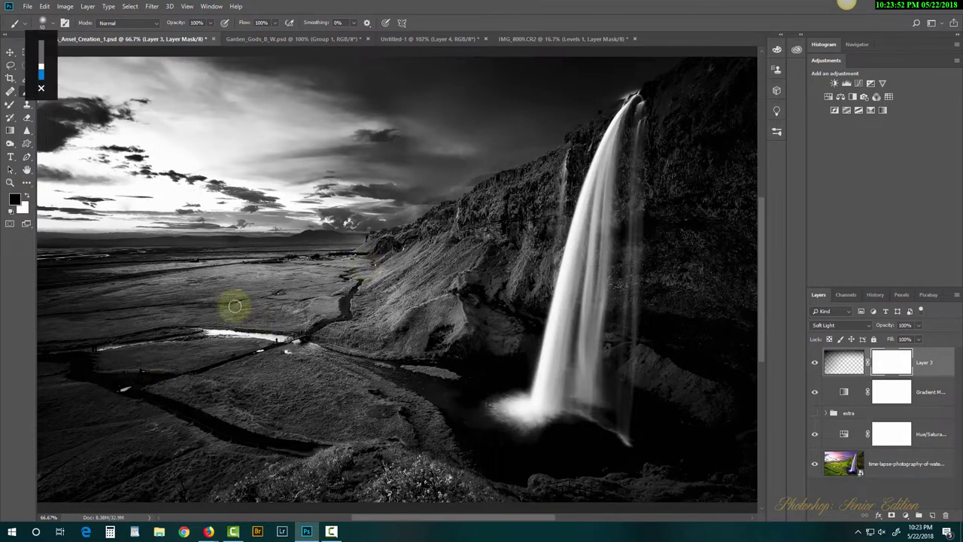
{"action": "key", "text": "bracketright"}
{"action": "key", "text": "bracketright"}
{"action": "key", "text": "bracketright"}
{"action": "key", "text": "bracketright"}
{"action": "key", "text": "bracketright"}
{"action": "key", "text": "bracketright"}
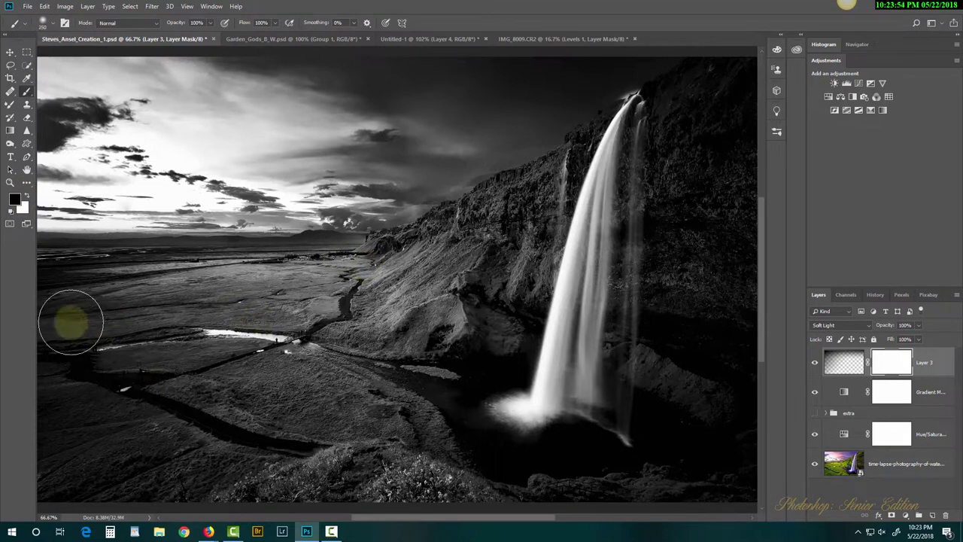
{"action": "key", "text": "bracketright"}
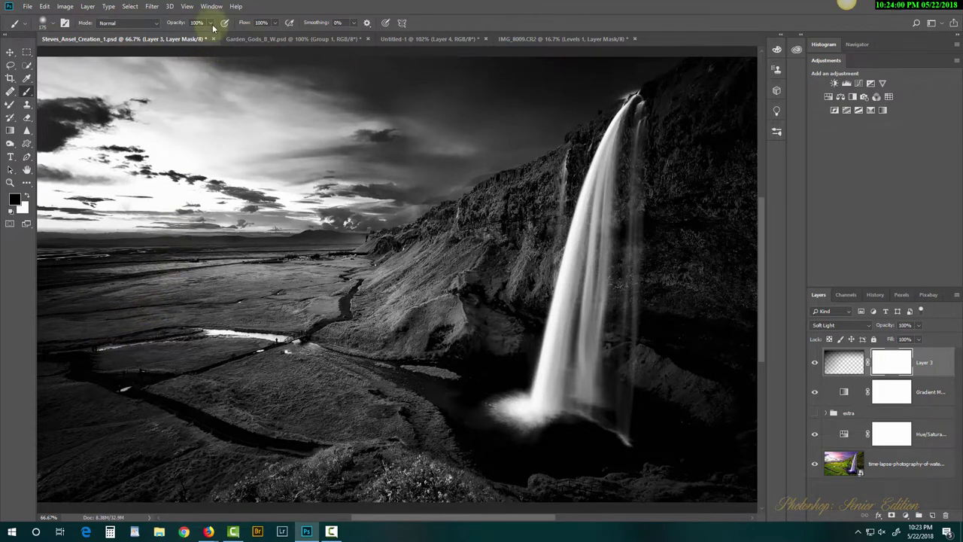
{"action": "left_click", "coordinate": [275, 24]}
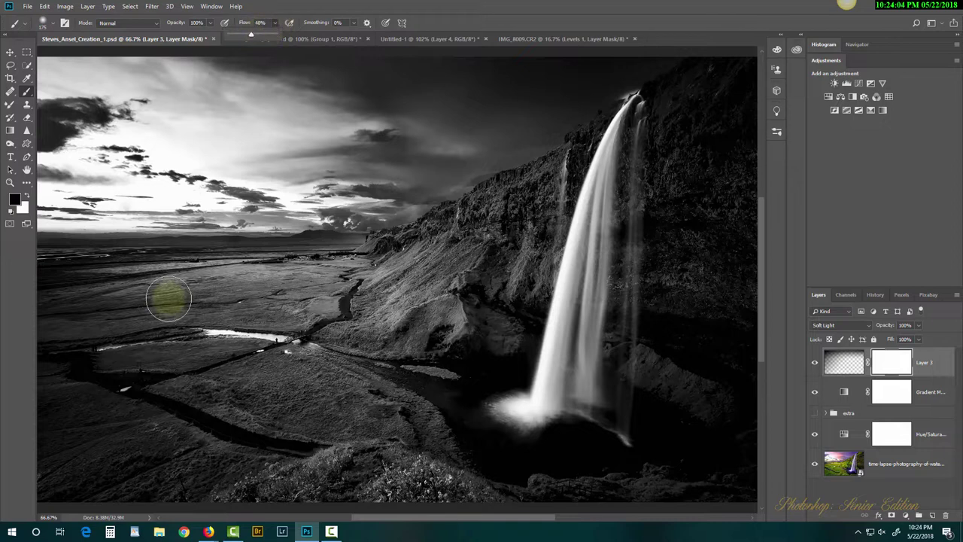
Paint black on the mask over the fields in the lower-left foreground, enlarging the brush to 300, and compare the layer on and off.
{"action": "mouse_move", "coordinate": [45, 314]}
{"action": "left_mouse_down"}
{"action": "mouse_move", "coordinate": [54, 369]}
{"action": "mouse_move", "coordinate": [25, 371]}
{"action": "mouse_move", "coordinate": [151, 398]}
{"action": "mouse_move", "coordinate": [25, 449]}
{"action": "mouse_move", "coordinate": [155, 469]}
{"action": "mouse_move", "coordinate": [146, 459]}
{"action": "left_mouse_up"}
{"action": "key", "text": "bracketright"}
{"action": "key", "text": "bracketright"}
{"action": "key", "text": "bracketright"}
{"action": "mouse_move", "coordinate": [206, 449]}
{"action": "left_mouse_down"}
{"action": "mouse_move", "coordinate": [102, 452]}
{"action": "mouse_move", "coordinate": [227, 457]}
{"action": "mouse_move", "coordinate": [73, 416]}
{"action": "mouse_move", "coordinate": [162, 341]}
{"action": "mouse_move", "coordinate": [139, 295]}
{"action": "mouse_move", "coordinate": [173, 288]}
{"action": "left_mouse_up"}
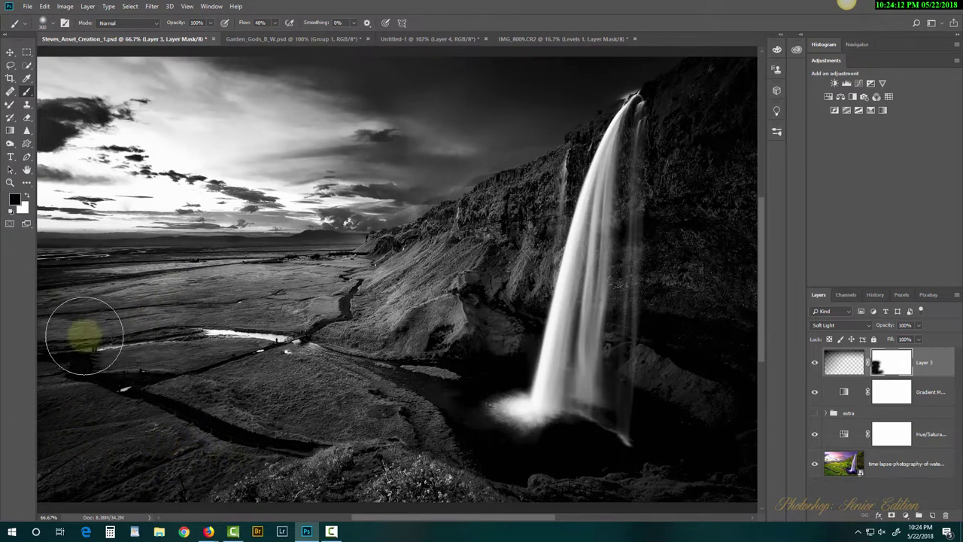
{"action": "left_click_drag", "start_coordinate": [887, 387], "coordinate": [814, 364]}
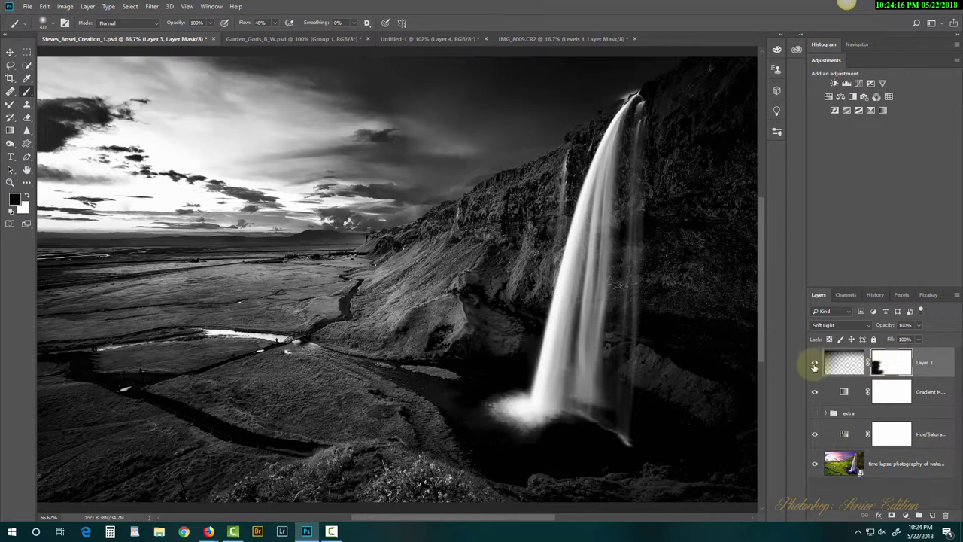
{"action": "left_click", "coordinate": [814, 364]}
{"action": "left_click", "coordinate": [814, 363]}
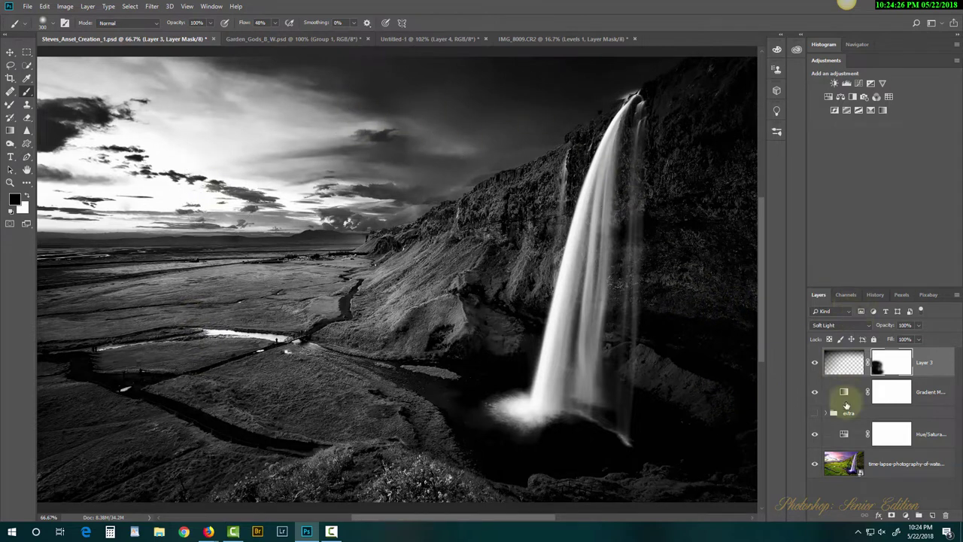
Add a Levels adjustment above the gradient layer with black input 34 and midtone 1.02.
{"action": "left_click", "coordinate": [848, 84]}
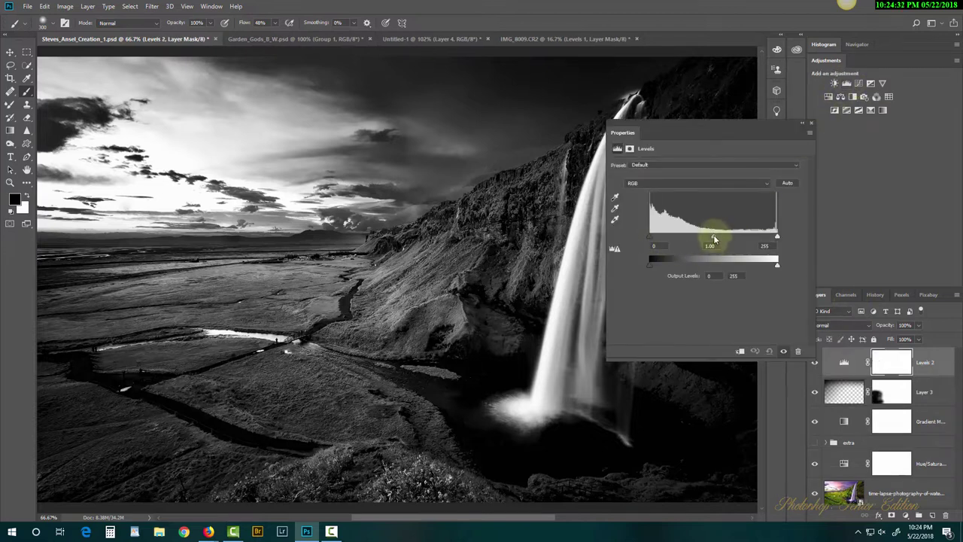
{"action": "mouse_move", "coordinate": [714, 239]}
{"action": "left_mouse_down"}
{"action": "mouse_move", "coordinate": [730, 242]}
{"action": "mouse_move", "coordinate": [711, 244]}
{"action": "left_mouse_up"}
{"action": "left_click_drag", "start_coordinate": [651, 237], "coordinate": [667, 238]}
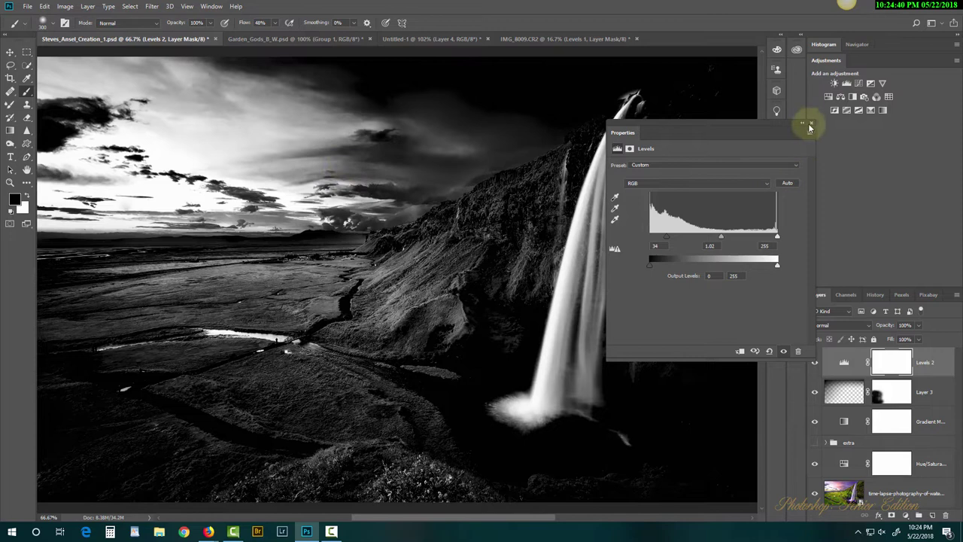
{"action": "left_click", "coordinate": [813, 127]}
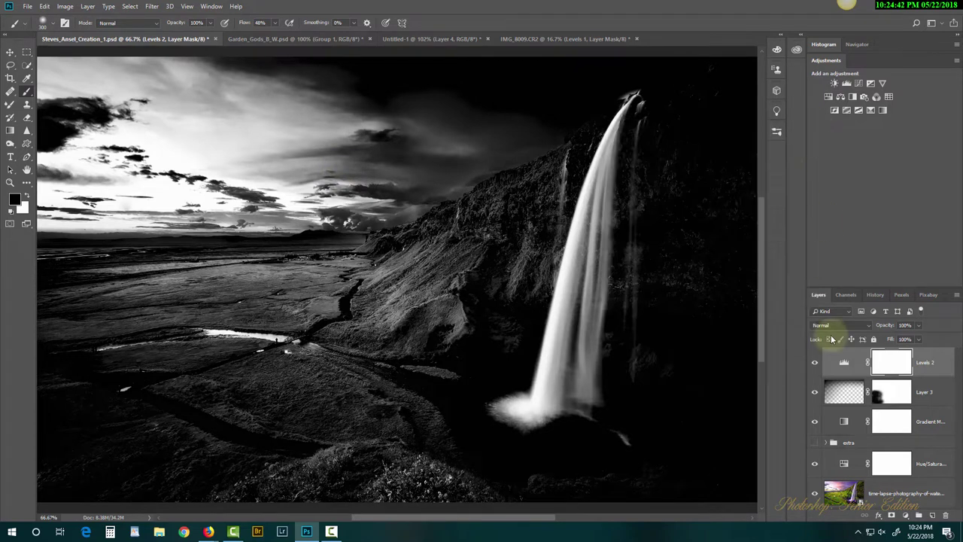
Set the Levels layer's blend mode to Soft Light and compare the image with and without it.
{"action": "left_click", "coordinate": [839, 353]}
{"action": "left_click", "coordinate": [833, 326]}
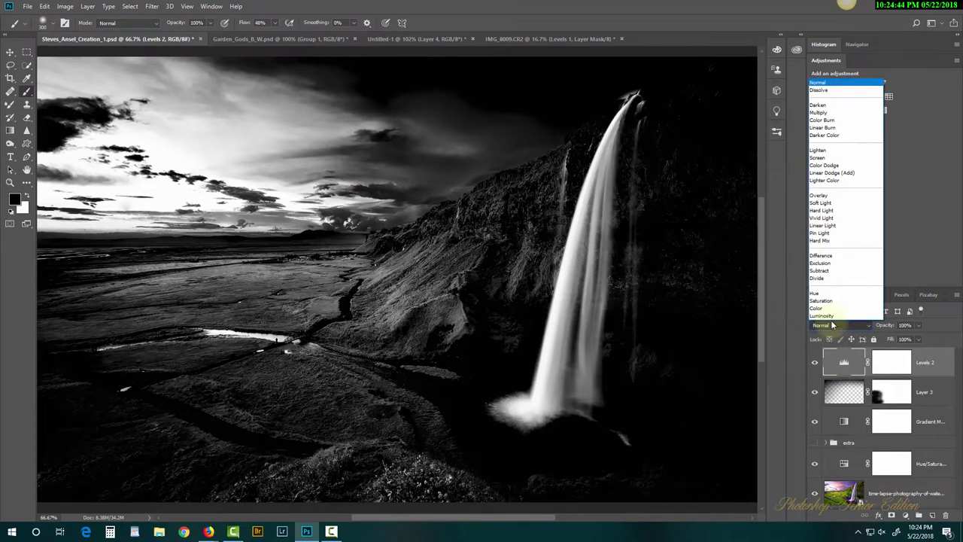
{"action": "key", "text": "Escape"}
{"action": "key", "text": "shift+alt+f"}
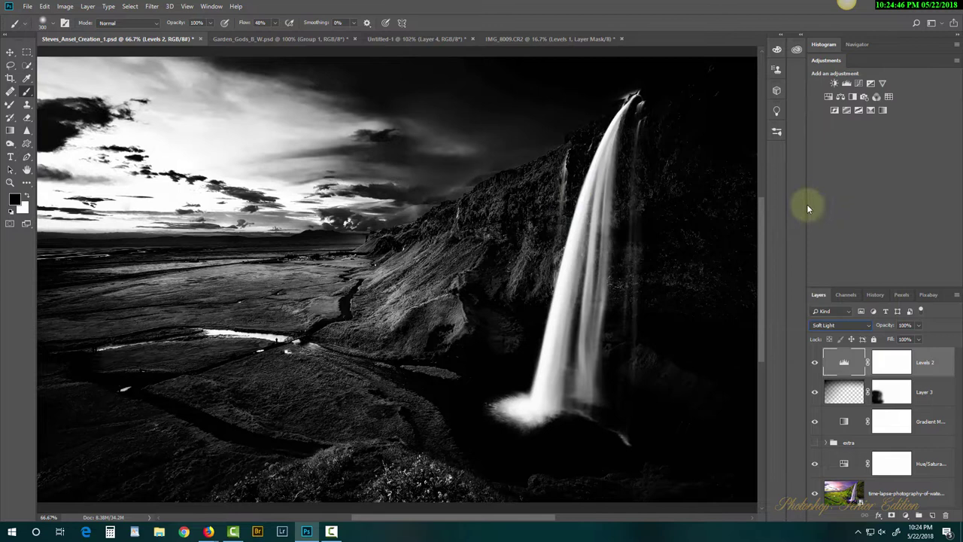
{"action": "left_click", "coordinate": [815, 364]}
{"action": "left_click", "coordinate": [816, 364]}
{"action": "left_click", "coordinate": [816, 364]}
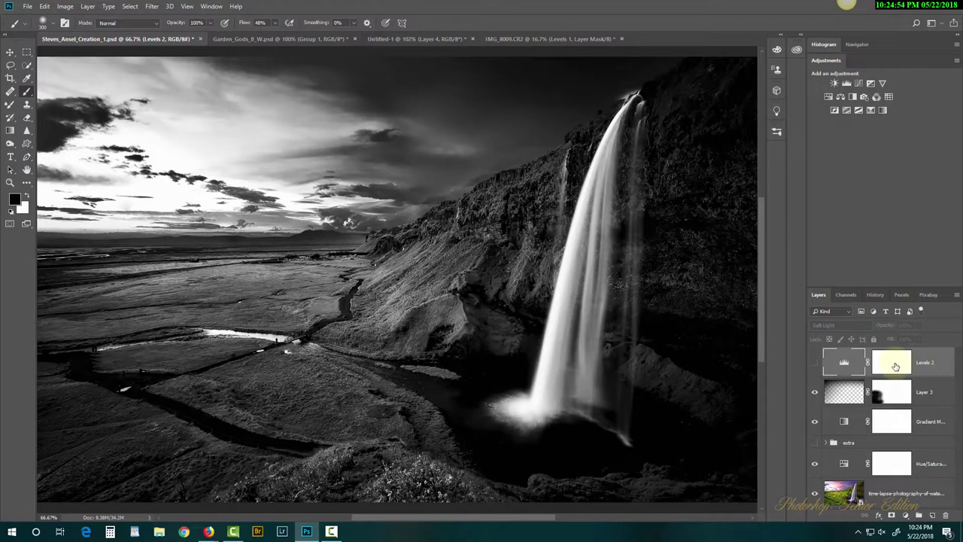
Make the Levels layer visible and fill its mask with black.
{"action": "left_click", "coordinate": [894, 364]}
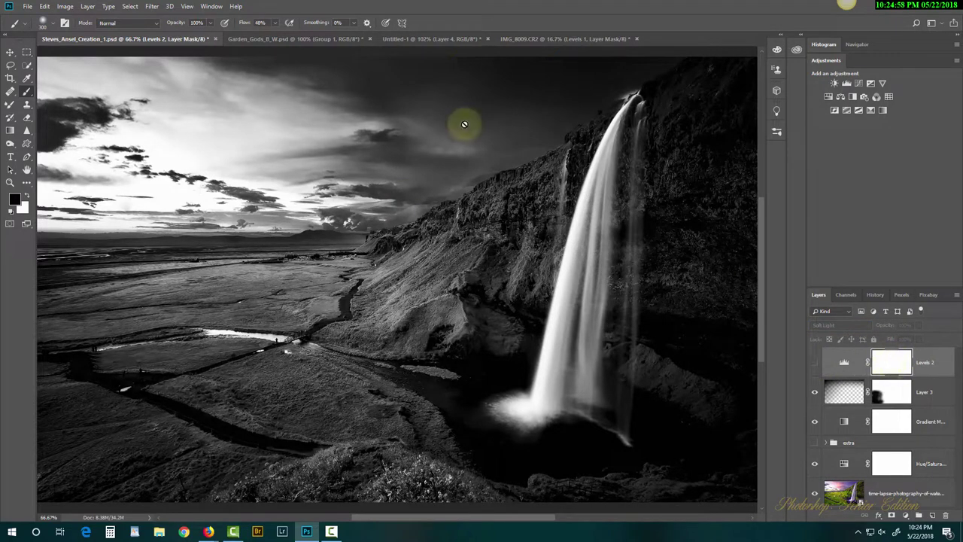
{"action": "left_click", "coordinate": [45, 8]}
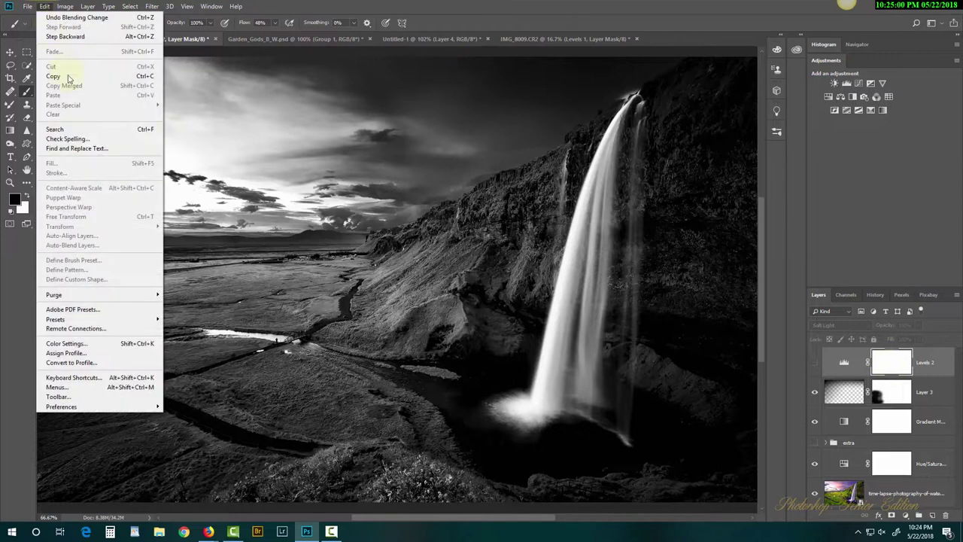
{"action": "left_click", "coordinate": [870, 361]}
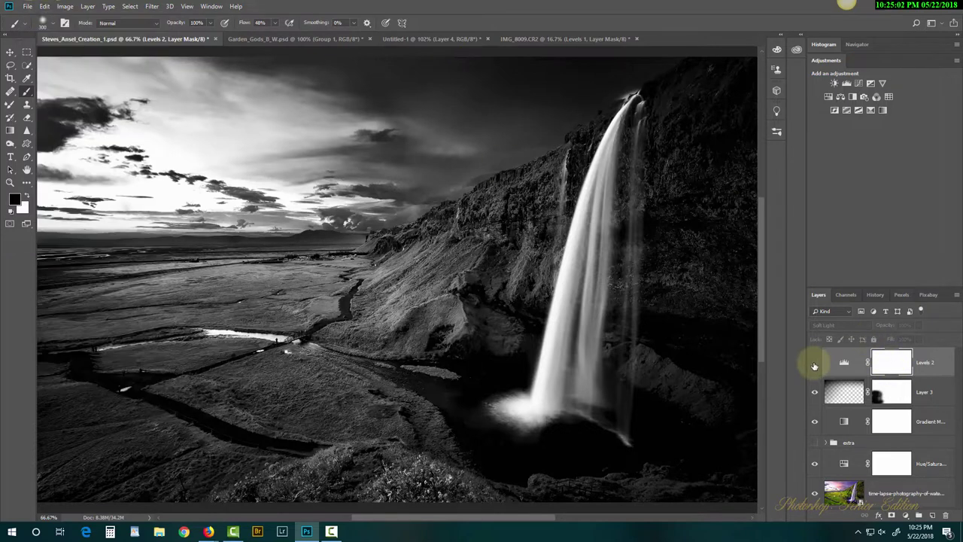
{"action": "left_click", "coordinate": [814, 364]}
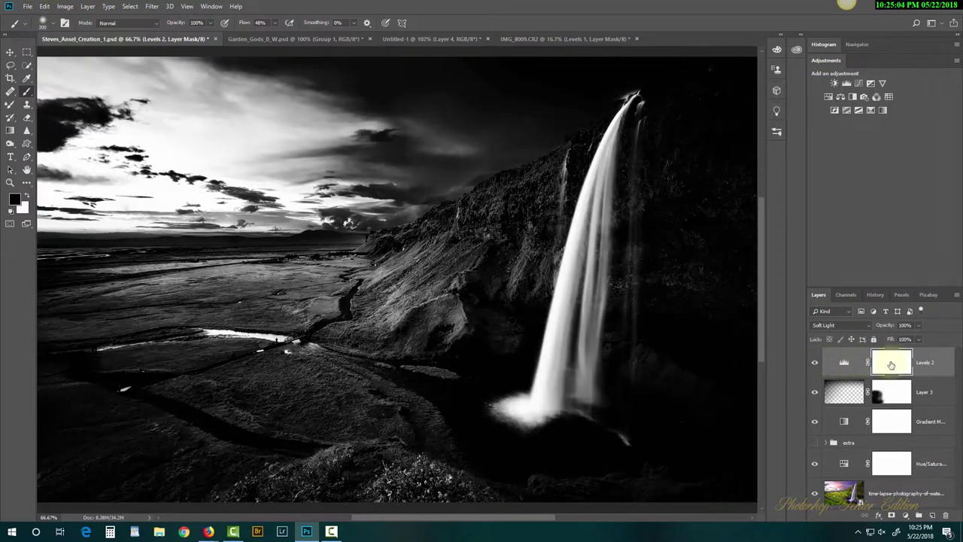
{"action": "left_click", "coordinate": [45, 7]}
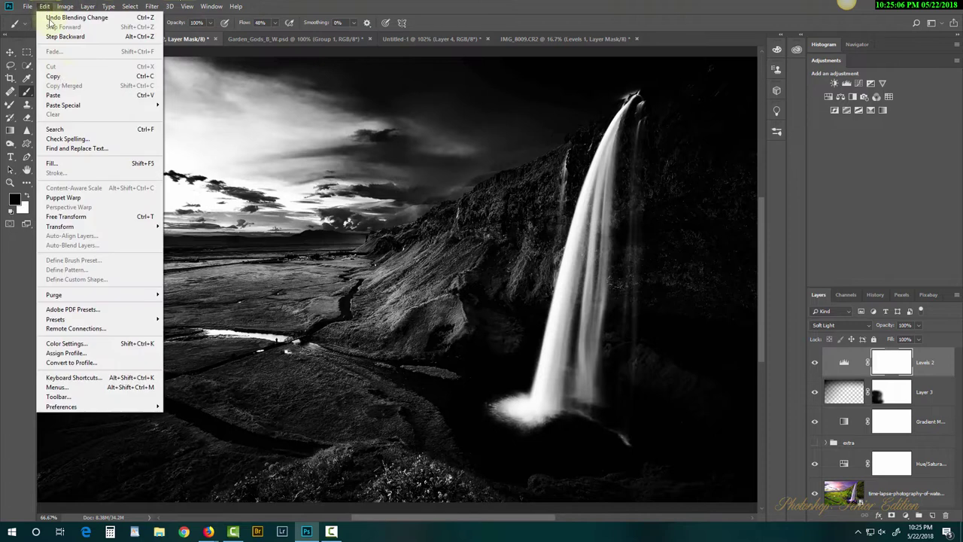
{"action": "left_click", "coordinate": [82, 163]}
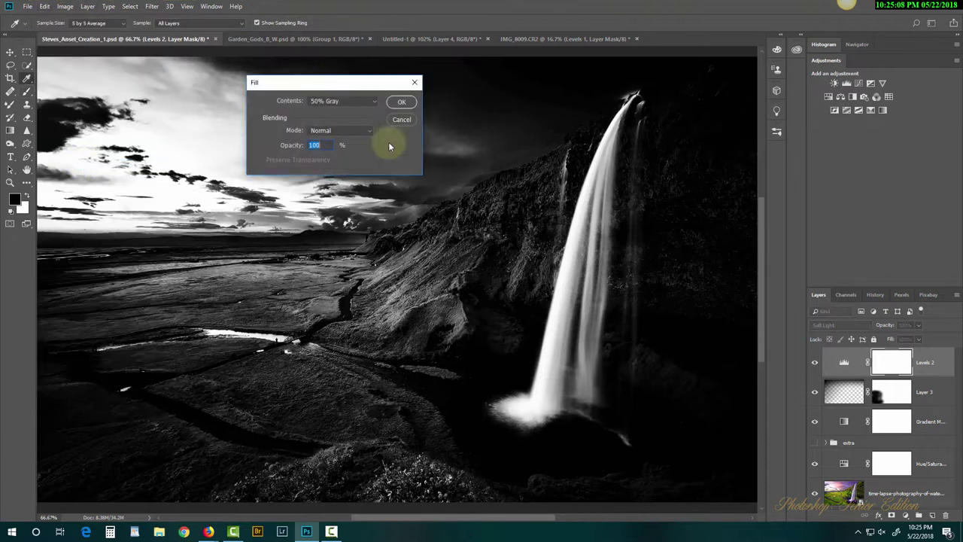
{"action": "left_click", "coordinate": [351, 102]}
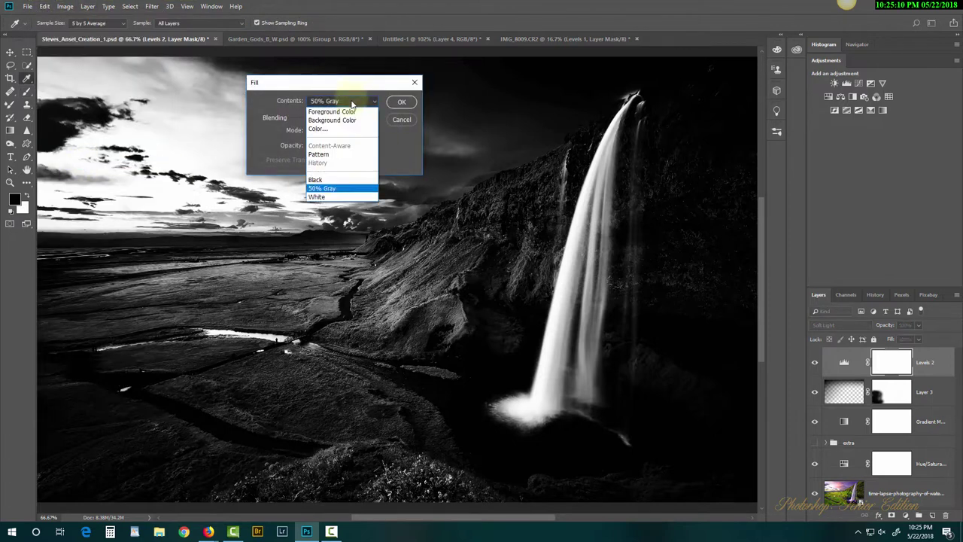
{"action": "left_click", "coordinate": [331, 177]}
{"action": "left_click", "coordinate": [399, 103]}
Paint white at 72% brush opacity on the Levels mask over the upper sky and cliff, and compare the layer on and off.
{"action": "key", "text": "b"}
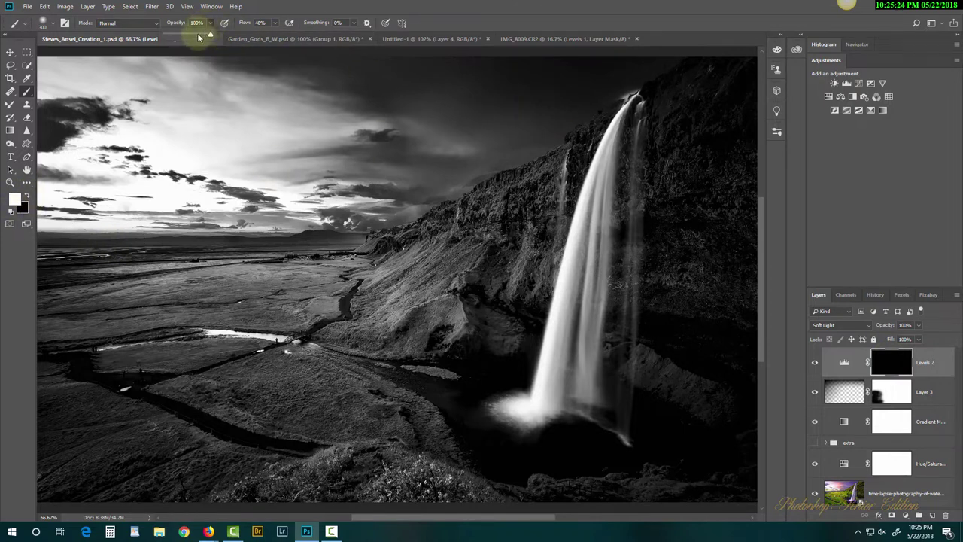
{"action": "mouse_move", "coordinate": [565, 86]}
{"action": "left_mouse_down"}
{"action": "mouse_move", "coordinate": [617, 71]}
{"action": "mouse_move", "coordinate": [477, 123]}
{"action": "mouse_move", "coordinate": [608, 78]}
{"action": "mouse_move", "coordinate": [479, 134]}
{"action": "mouse_move", "coordinate": [336, 141]}
{"action": "mouse_move", "coordinate": [522, 115]}
{"action": "mouse_move", "coordinate": [396, 153]}
{"action": "mouse_move", "coordinate": [456, 116]}
{"action": "mouse_move", "coordinate": [523, 103]}
{"action": "mouse_move", "coordinate": [424, 159]}
{"action": "mouse_move", "coordinate": [504, 119]}
{"action": "mouse_move", "coordinate": [502, 95]}
{"action": "mouse_move", "coordinate": [534, 85]}
{"action": "mouse_move", "coordinate": [268, 68]}
{"action": "mouse_move", "coordinate": [519, 79]}
{"action": "mouse_move", "coordinate": [289, 74]}
{"action": "mouse_move", "coordinate": [427, 117]}
{"action": "mouse_move", "coordinate": [299, 150]}
{"action": "mouse_move", "coordinate": [279, 145]}
{"action": "mouse_move", "coordinate": [382, 151]}
{"action": "mouse_move", "coordinate": [201, 164]}
{"action": "mouse_move", "coordinate": [323, 146]}
{"action": "mouse_move", "coordinate": [171, 150]}
{"action": "mouse_move", "coordinate": [200, 105]}
{"action": "mouse_move", "coordinate": [119, 97]}
{"action": "mouse_move", "coordinate": [193, 94]}
{"action": "mouse_move", "coordinate": [115, 84]}
{"action": "mouse_move", "coordinate": [171, 87]}
{"action": "mouse_move", "coordinate": [55, 135]}
{"action": "mouse_move", "coordinate": [121, 118]}
{"action": "mouse_move", "coordinate": [77, 152]}
{"action": "mouse_move", "coordinate": [200, 182]}
{"action": "mouse_move", "coordinate": [163, 194]}
{"action": "mouse_move", "coordinate": [408, 184]}
{"action": "mouse_move", "coordinate": [441, 152]}
{"action": "mouse_move", "coordinate": [305, 195]}
{"action": "mouse_move", "coordinate": [430, 156]}
{"action": "mouse_move", "coordinate": [483, 121]}
{"action": "mouse_move", "coordinate": [467, 99]}
{"action": "mouse_move", "coordinate": [576, 79]}
{"action": "mouse_move", "coordinate": [639, 50]}
{"action": "mouse_move", "coordinate": [312, 91]}
{"action": "mouse_move", "coordinate": [453, 82]}
{"action": "mouse_move", "coordinate": [194, 65]}
{"action": "mouse_move", "coordinate": [233, 73]}
{"action": "mouse_move", "coordinate": [126, 81]}
{"action": "mouse_move", "coordinate": [468, 247]}
{"action": "mouse_move", "coordinate": [602, 295]}
{"action": "mouse_move", "coordinate": [643, 283]}
{"action": "left_mouse_up"}
{"action": "left_click", "coordinate": [829, 365]}
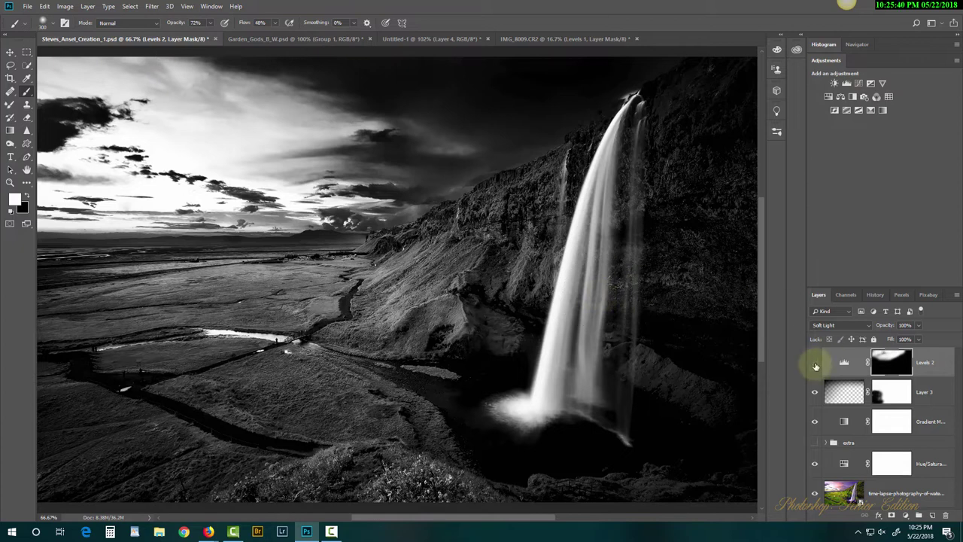
Toggle the Levels 2, Hue/Saturation and Gradient Map layers off and on to compare their effect on the waterfall image.
{"action": "left_click", "coordinate": [815, 365]}
{"action": "left_click", "coordinate": [815, 365]}
{"action": "left_click", "coordinate": [815, 365]}
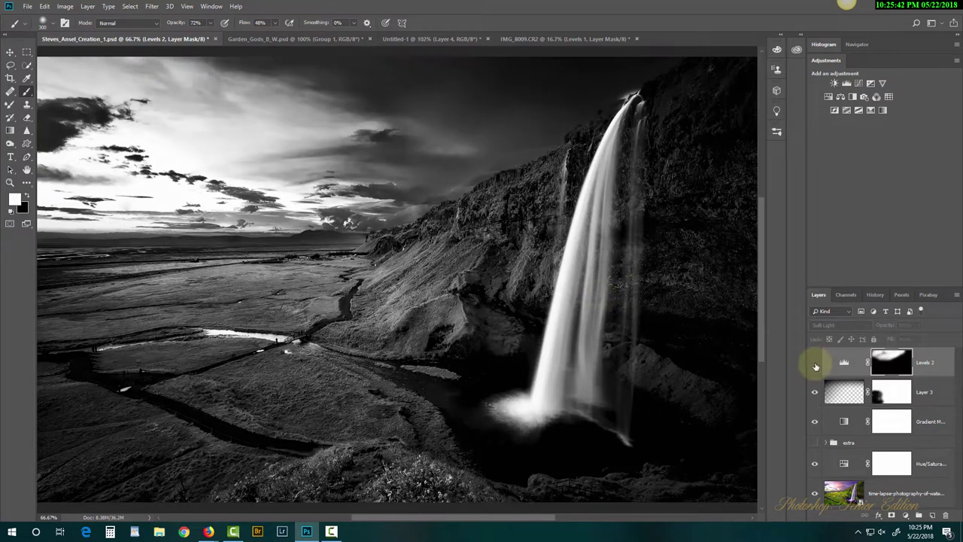
{"action": "left_click", "coordinate": [815, 365]}
{"action": "mouse_move", "coordinate": [550, 292]}
{"action": "left_mouse_down"}
{"action": "mouse_move", "coordinate": [595, 400]}
{"action": "mouse_move", "coordinate": [683, 440]}
{"action": "mouse_move", "coordinate": [655, 411]}
{"action": "mouse_move", "coordinate": [585, 416]}
{"action": "mouse_move", "coordinate": [469, 400]}
{"action": "mouse_move", "coordinate": [175, 388]}
{"action": "mouse_move", "coordinate": [269, 371]}
{"action": "mouse_move", "coordinate": [592, 193]}
{"action": "mouse_move", "coordinate": [721, 160]}
{"action": "mouse_move", "coordinate": [301, 295]}
{"action": "mouse_move", "coordinate": [194, 341]}
{"action": "mouse_move", "coordinate": [96, 408]}
{"action": "mouse_move", "coordinate": [96, 419]}
{"action": "mouse_move", "coordinate": [192, 413]}
{"action": "mouse_move", "coordinate": [308, 247]}
{"action": "mouse_move", "coordinate": [200, 128]}
{"action": "mouse_move", "coordinate": [132, 174]}
{"action": "mouse_move", "coordinate": [216, 129]}
{"action": "left_mouse_up"}
{"action": "mouse_move", "coordinate": [173, 87]}
{"action": "left_mouse_down"}
{"action": "mouse_move", "coordinate": [264, 88]}
{"action": "mouse_move", "coordinate": [384, 167]}
{"action": "mouse_move", "coordinate": [373, 179]}
{"action": "mouse_move", "coordinate": [322, 166]}
{"action": "mouse_move", "coordinate": [250, 176]}
{"action": "mouse_move", "coordinate": [346, 158]}
{"action": "mouse_move", "coordinate": [281, 113]}
{"action": "mouse_move", "coordinate": [223, 100]}
{"action": "mouse_move", "coordinate": [364, 135]}
{"action": "mouse_move", "coordinate": [218, 120]}
{"action": "mouse_move", "coordinate": [402, 214]}
{"action": "left_mouse_up"}
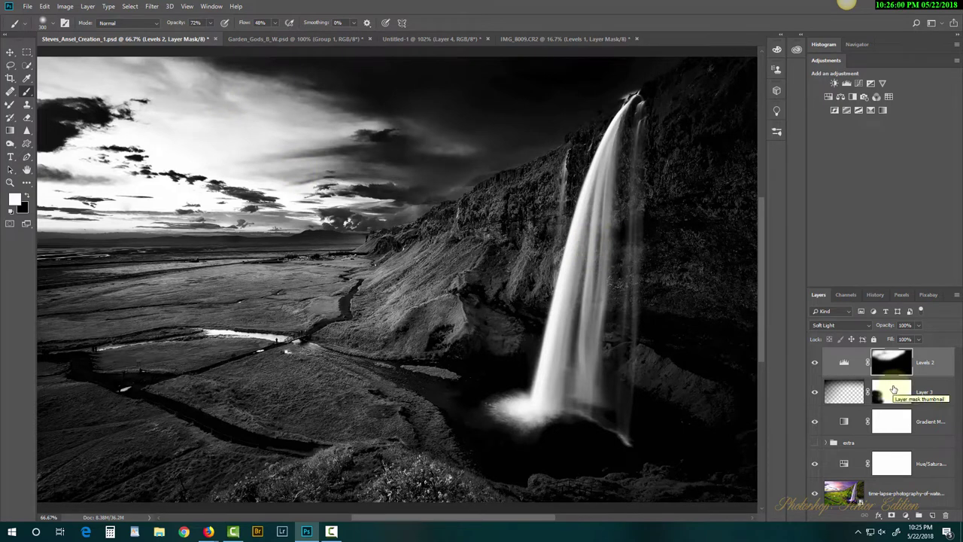
{"action": "left_click", "coordinate": [813, 468]}
{"action": "left_click", "coordinate": [813, 468]}
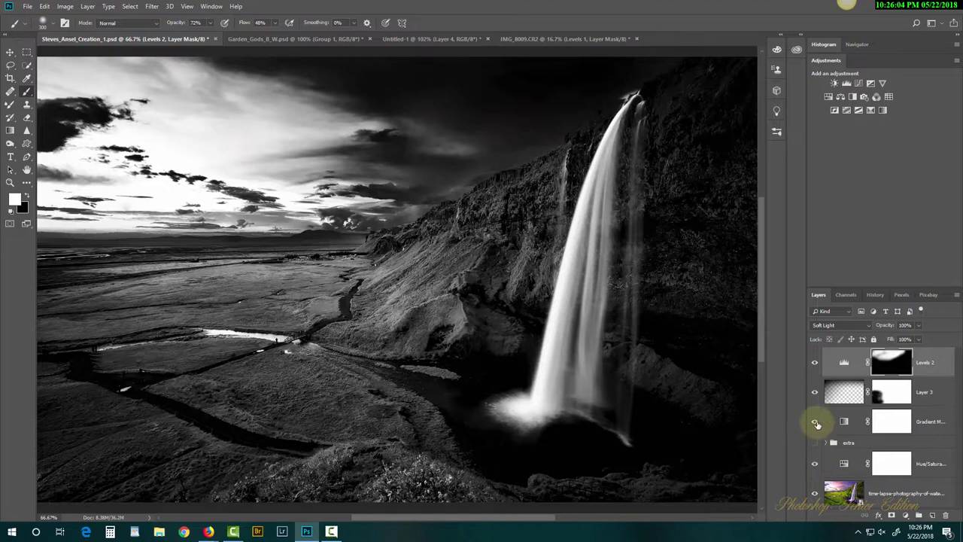
{"action": "left_click", "coordinate": [815, 422]}
{"action": "left_click", "coordinate": [814, 422]}
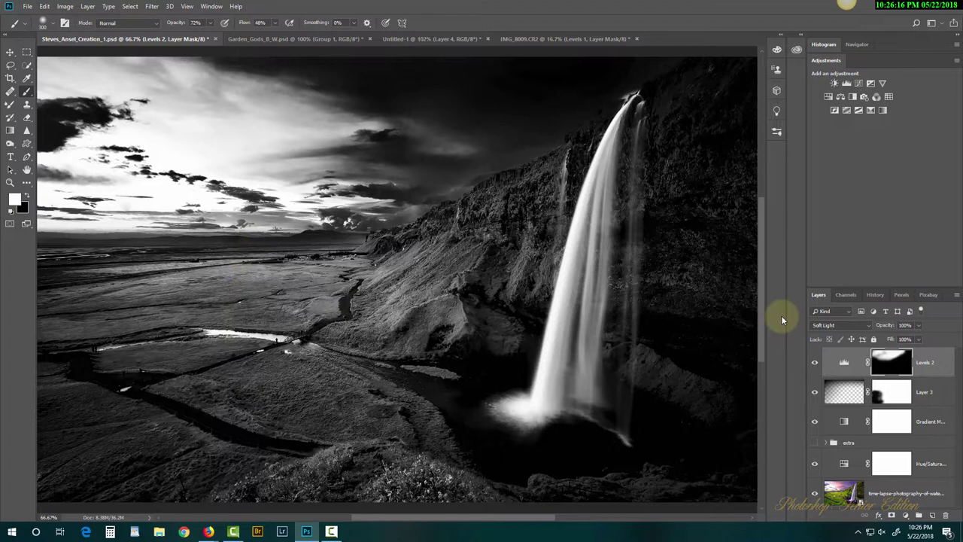
Stamp all visible layers into a new layer above Levels 2 and hide the layers between it and the original photo.
{"action": "left_click", "coordinate": [847, 362]}
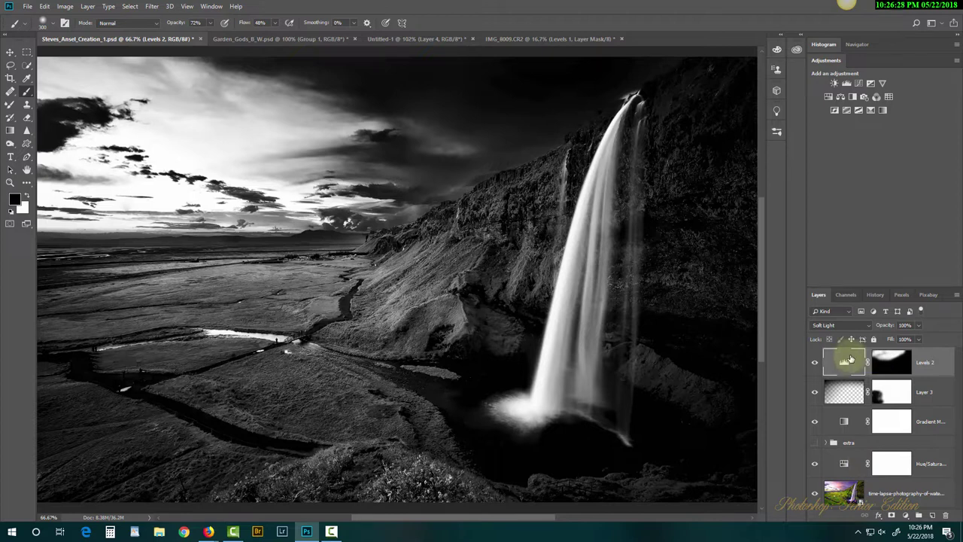
{"action": "key", "text": "ctrl+shift+alt+e"}
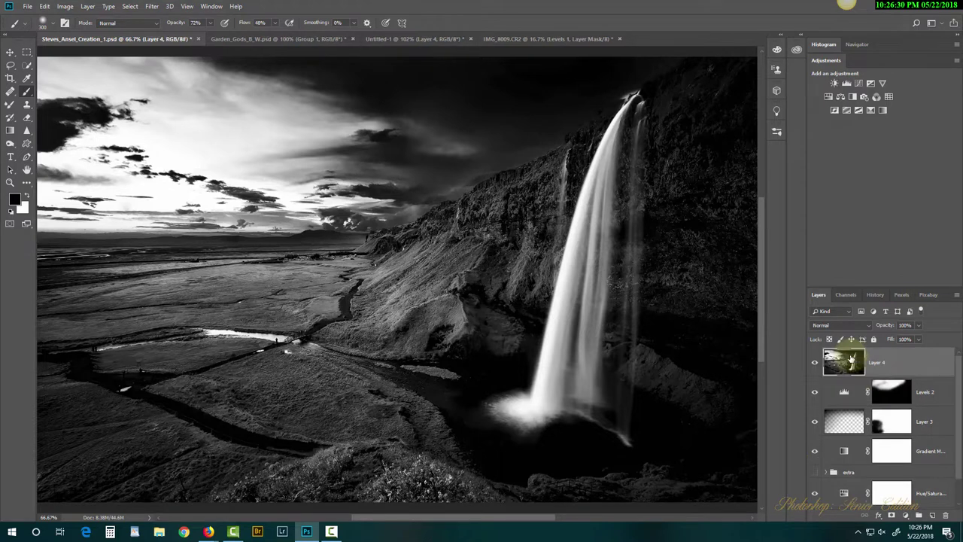
{"action": "left_click", "coordinate": [814, 366]}
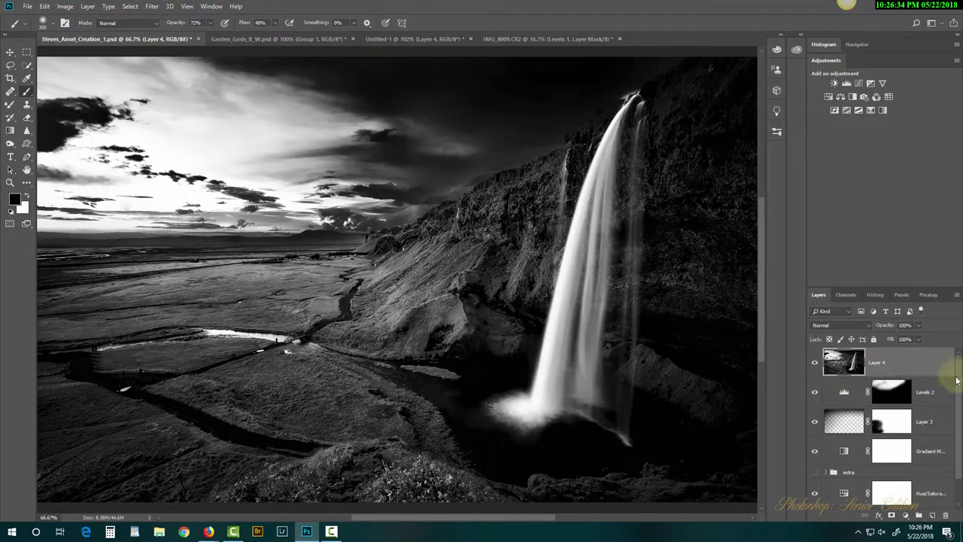
{"action": "left_click", "coordinate": [815, 391]}
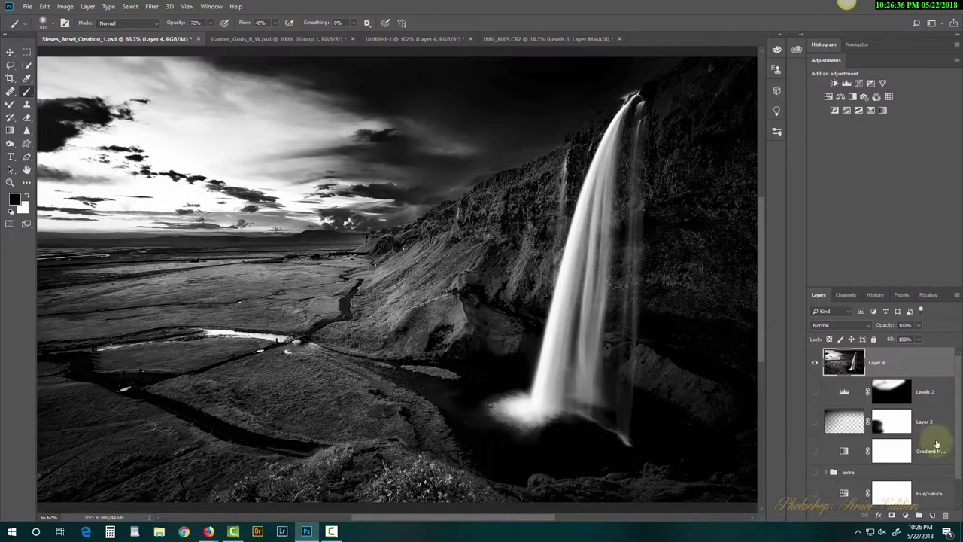
{"action": "scroll", "coordinate": [948, 406], "scroll_direction": "down", "scroll_amount": 1}
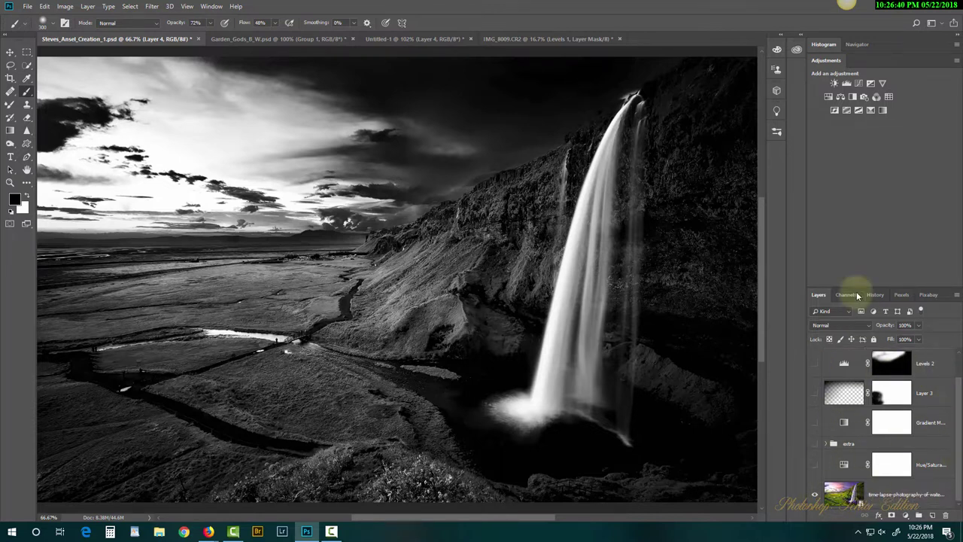
Float the Layers panel beside the image and compare the stamped black-and-white layer with the original colour photo.
{"action": "left_click_drag", "start_coordinate": [823, 298], "coordinate": [630, 153]}
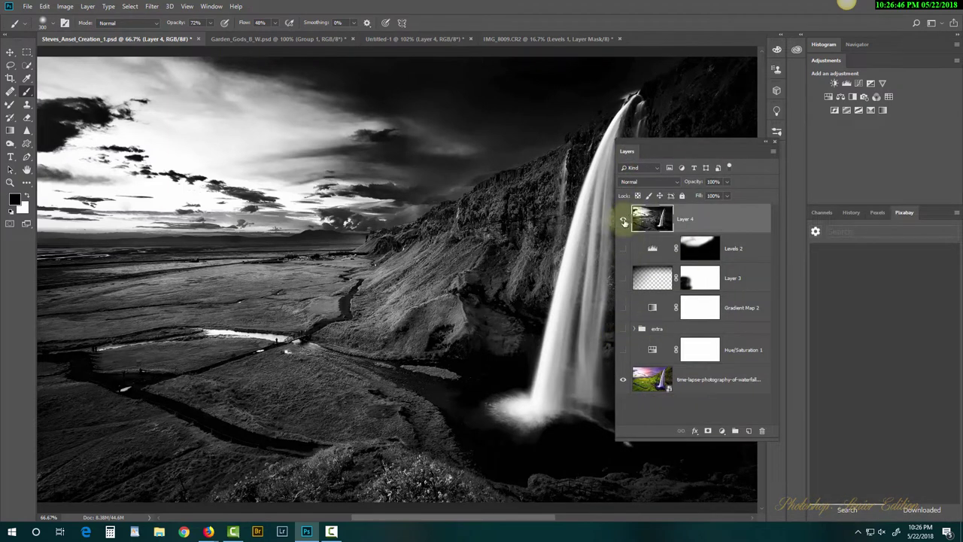
{"action": "left_click_drag", "start_coordinate": [682, 147], "coordinate": [775, 168]}
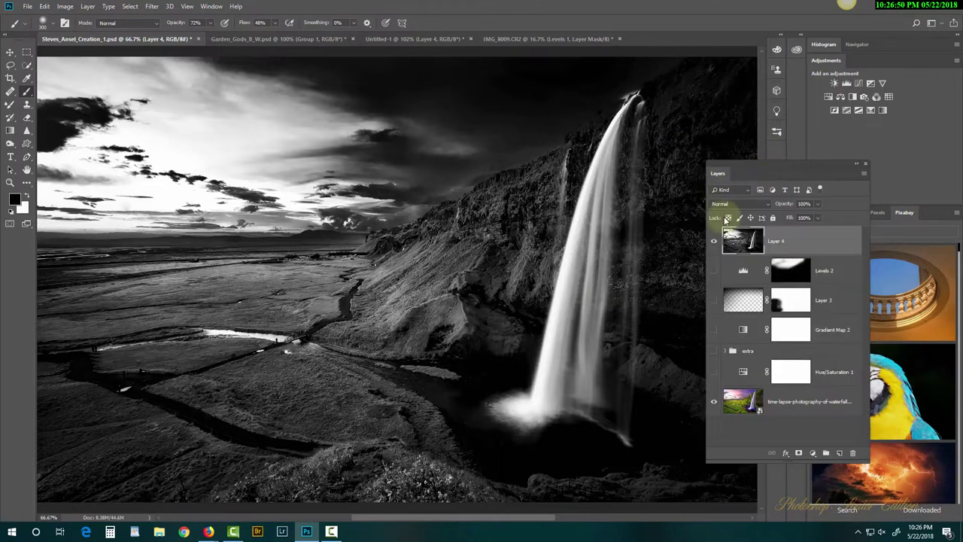
{"action": "left_click", "coordinate": [714, 241]}
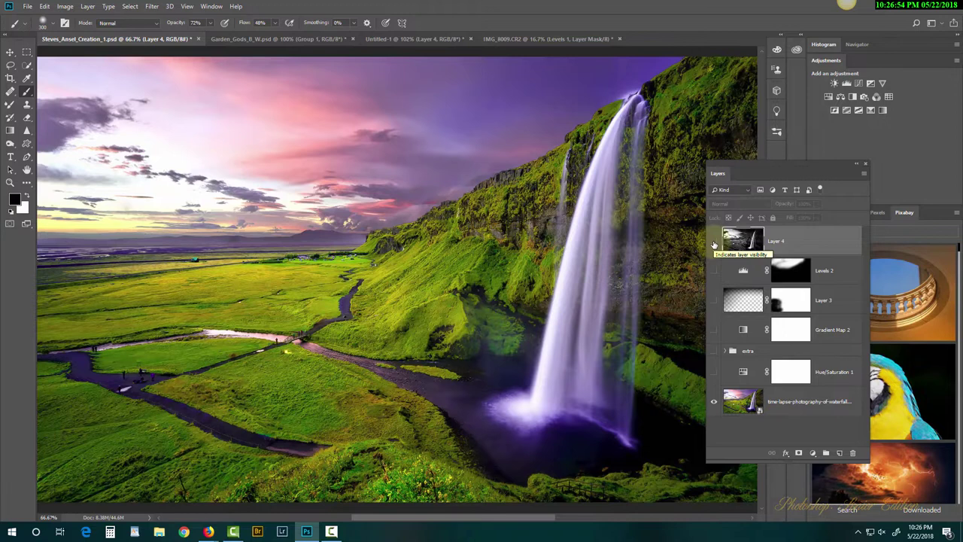
{"action": "left_click", "coordinate": [714, 241]}
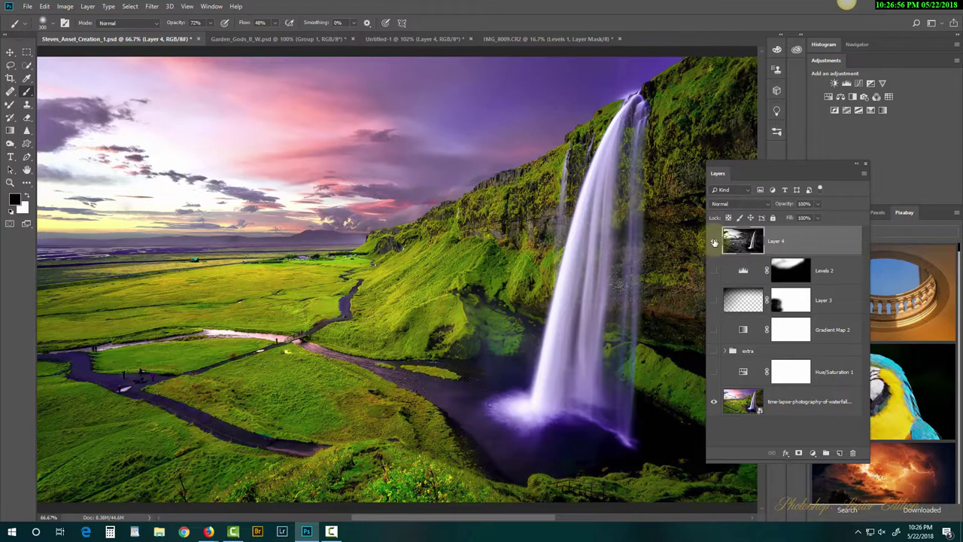
{"action": "left_click", "coordinate": [762, 335]}
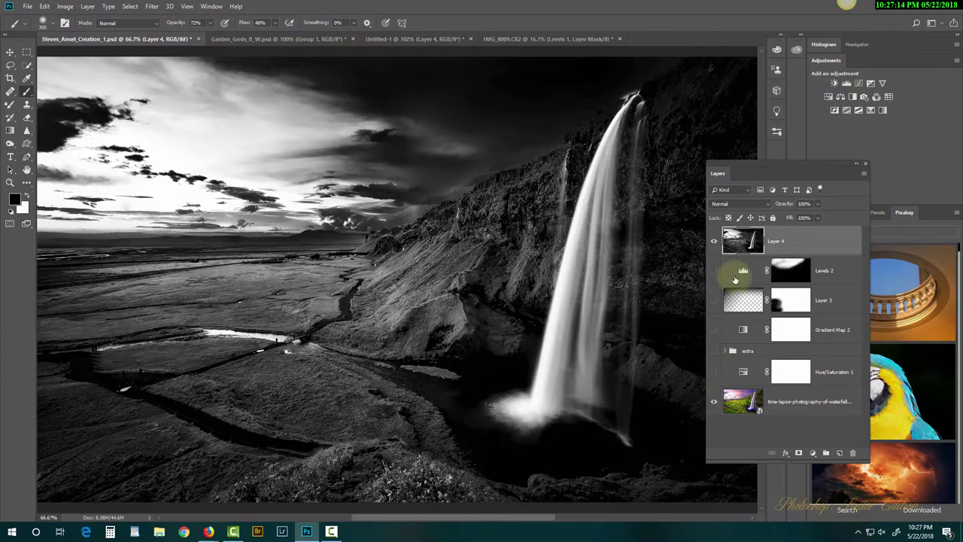
Hide the stamped layer and show Levels 2, Layer 3, Gradient Map 2 and Hue/Saturation 1, keeping the extra group hidden.
{"action": "left_click", "coordinate": [714, 241]}
{"action": "left_click_drag", "start_coordinate": [714, 270], "coordinate": [719, 377]}
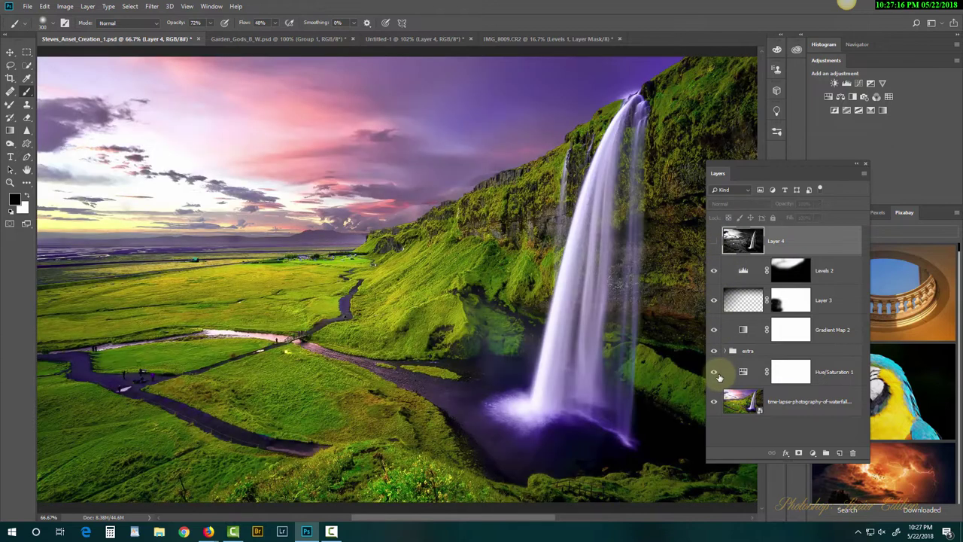
{"action": "left_click", "coordinate": [718, 374]}
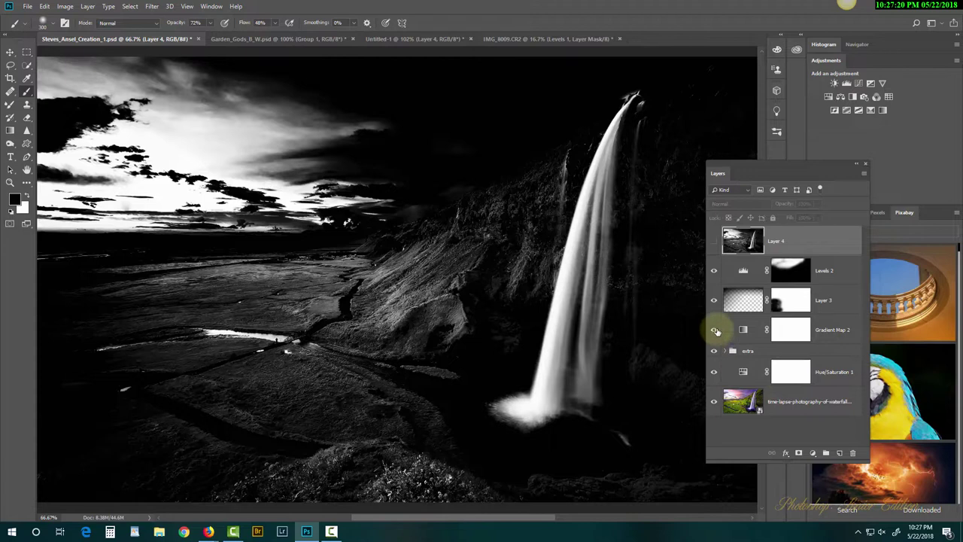
{"action": "left_click", "coordinate": [714, 350]}
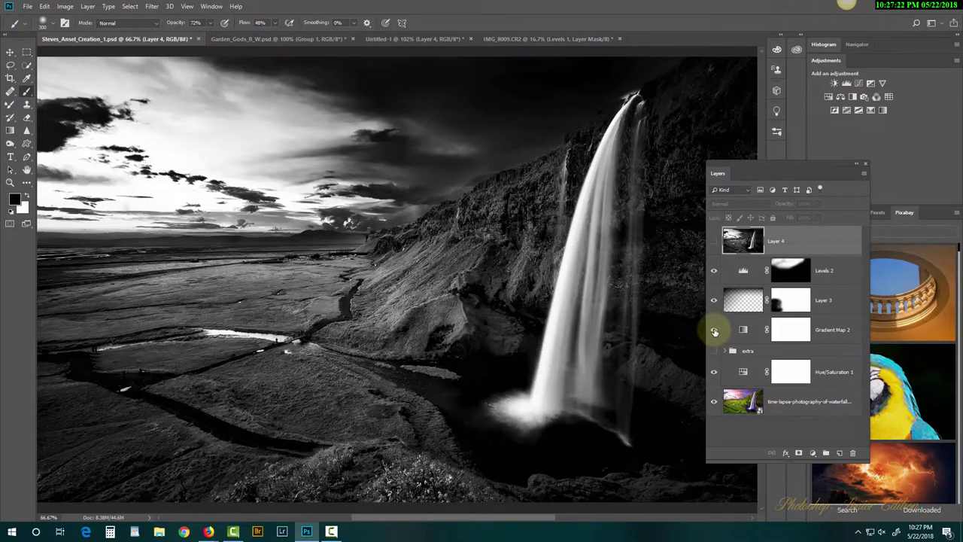
Review the contribution of Gradient Map 2, Layer 3, Levels 2 and the extra group by switching each one's visibility and restoring it.
{"action": "left_click", "coordinate": [714, 330]}
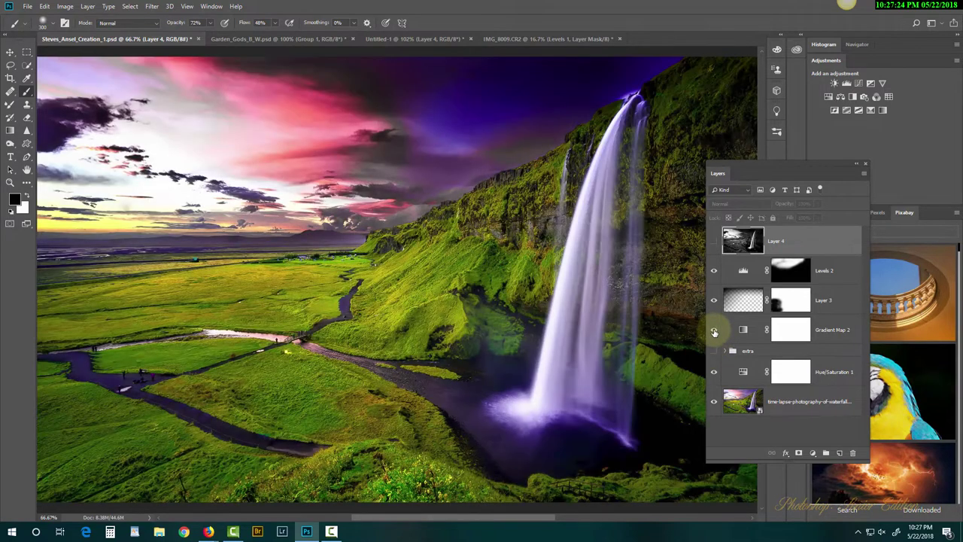
{"action": "left_click", "coordinate": [714, 331]}
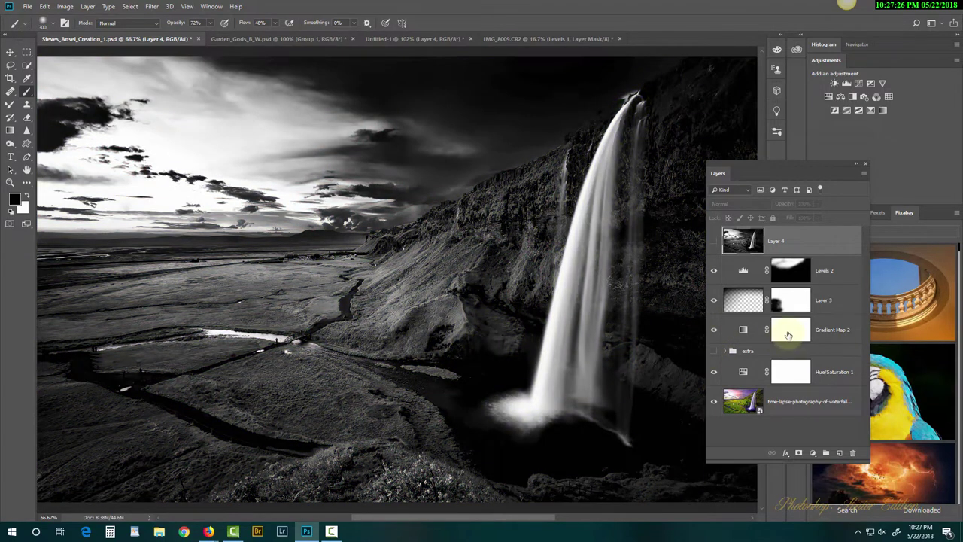
{"action": "left_click", "coordinate": [714, 300]}
{"action": "left_click", "coordinate": [716, 302]}
{"action": "left_click", "coordinate": [715, 270]}
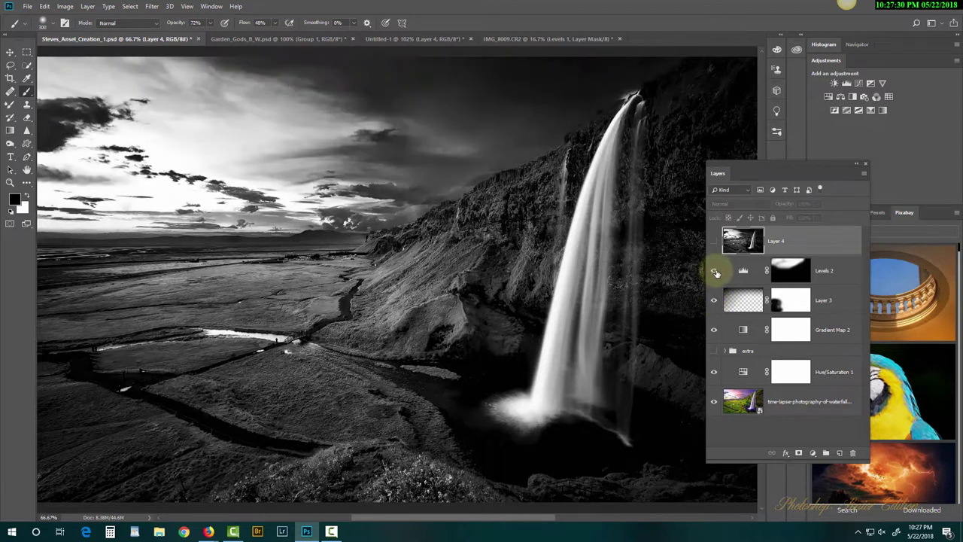
{"action": "left_click", "coordinate": [716, 271]}
{"action": "left_click", "coordinate": [713, 251]}
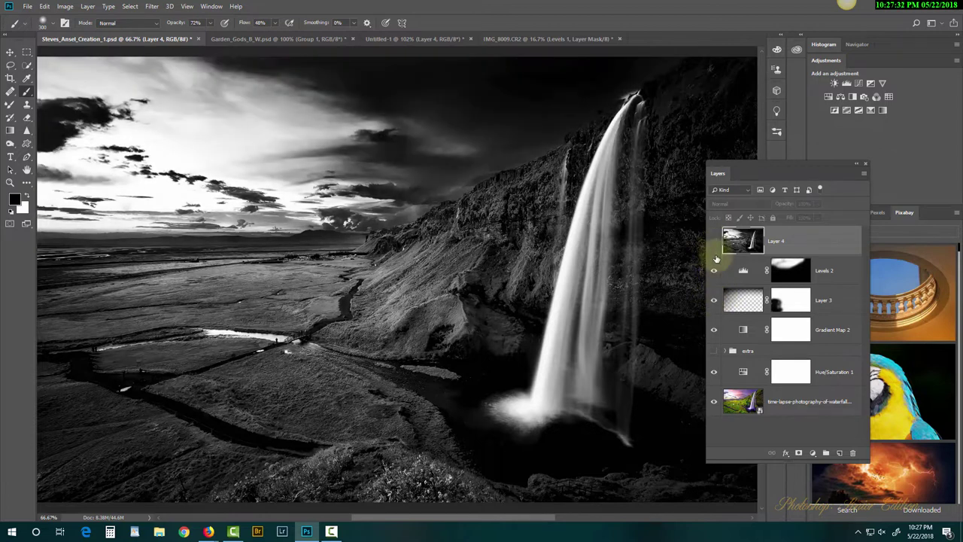
{"action": "left_click", "coordinate": [715, 352]}
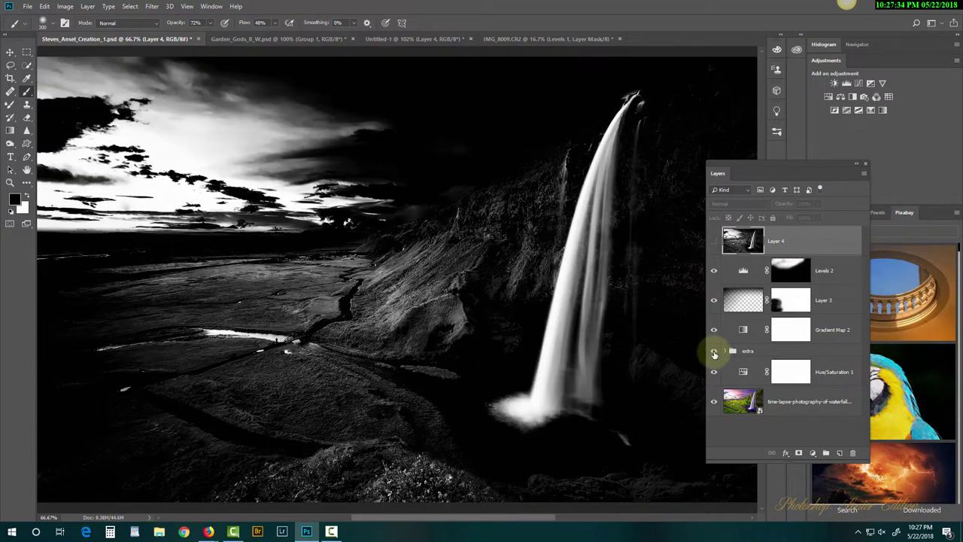
{"action": "left_click", "coordinate": [714, 352]}
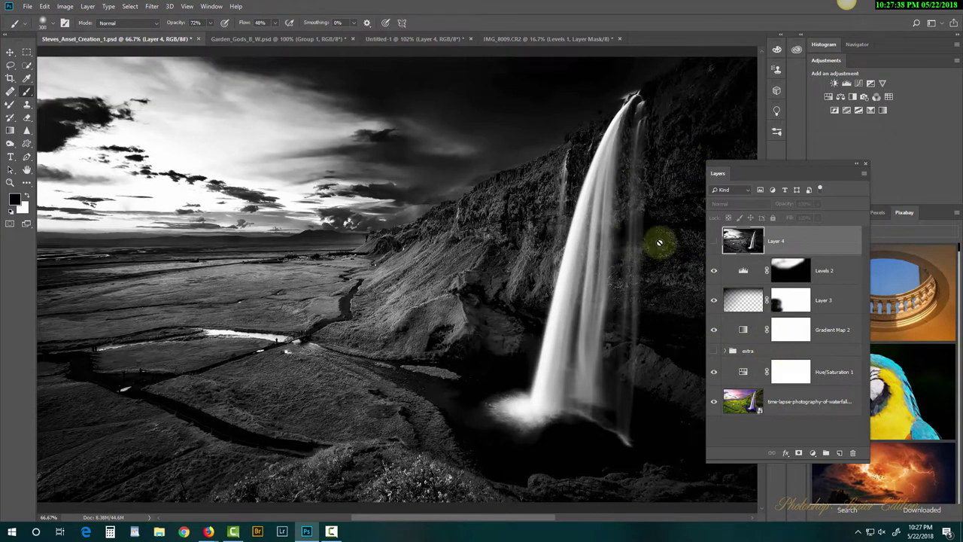
Dock and collapse the Layers panel, and display the waterfall image in full-screen mode fitted to the screen.
{"action": "left_click_drag", "start_coordinate": [748, 176], "coordinate": [787, 210]}
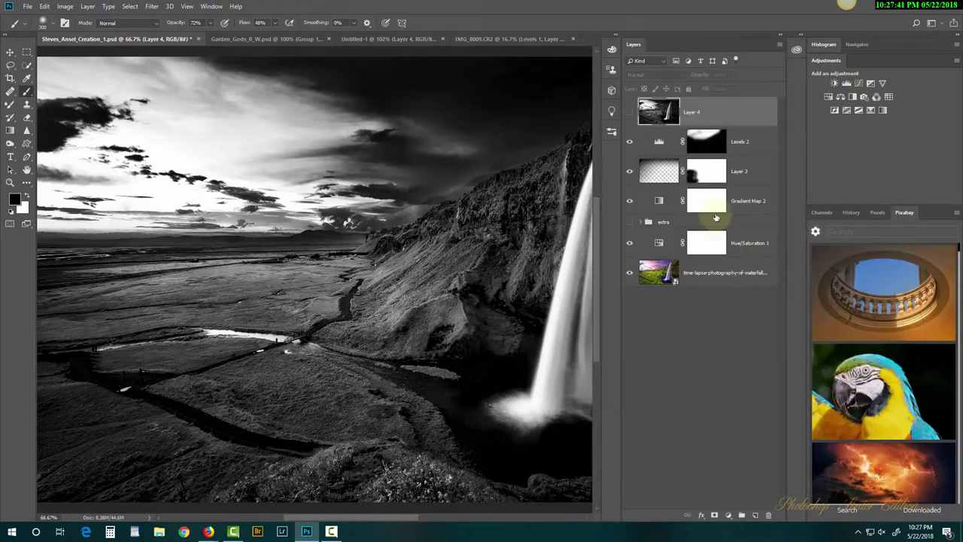
{"action": "double_click", "coordinate": [780, 39]}
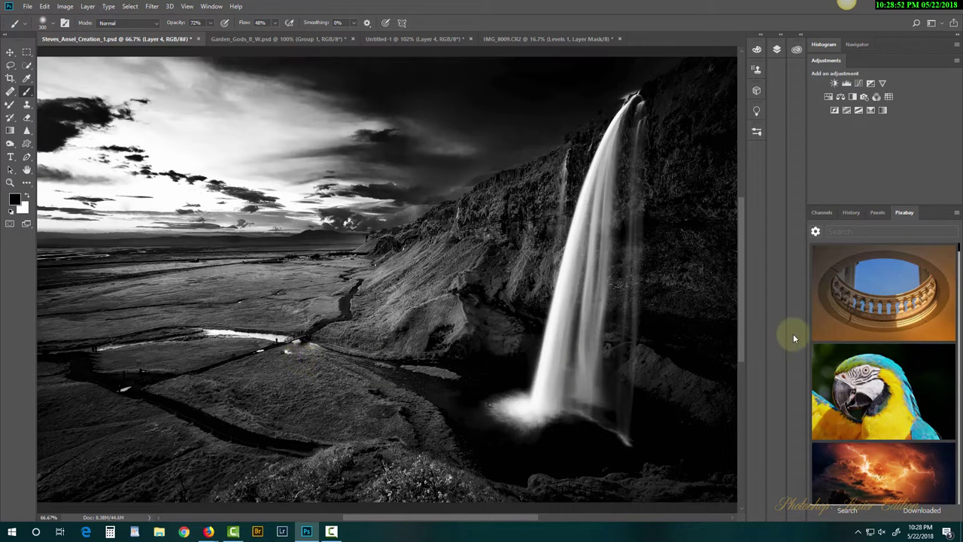
{"action": "key", "text": "f"}
{"action": "key", "text": "f"}
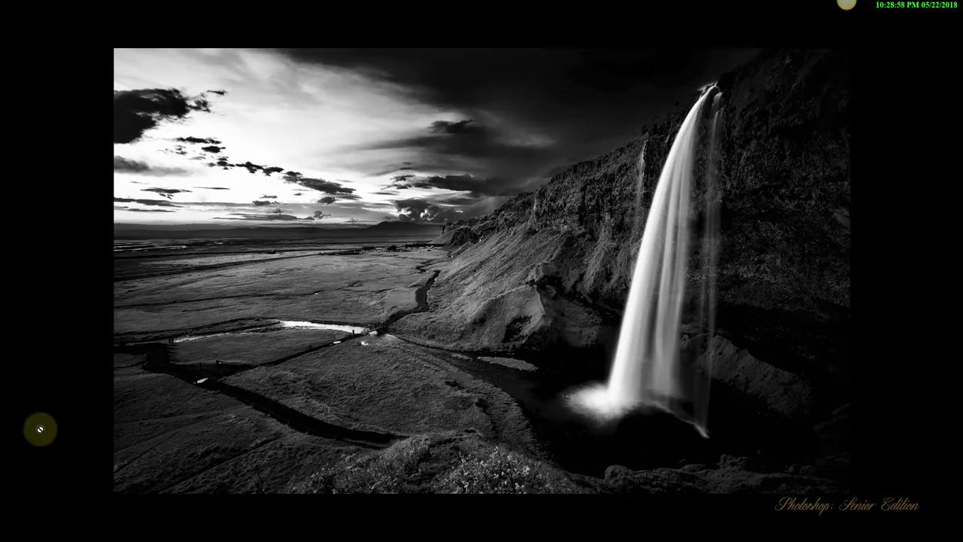
{"action": "key", "text": "ctrl+0"}
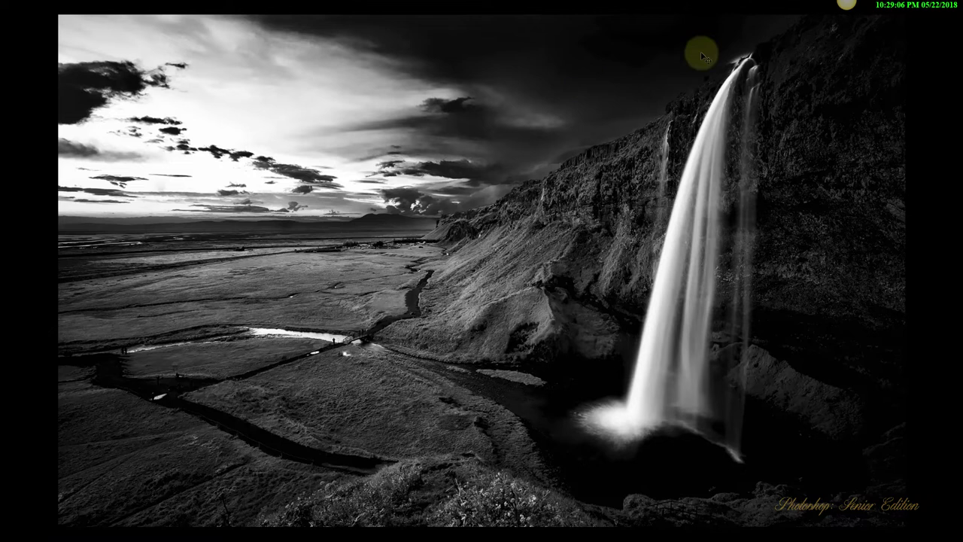
{"action": "left_click", "coordinate": [851, 8]}
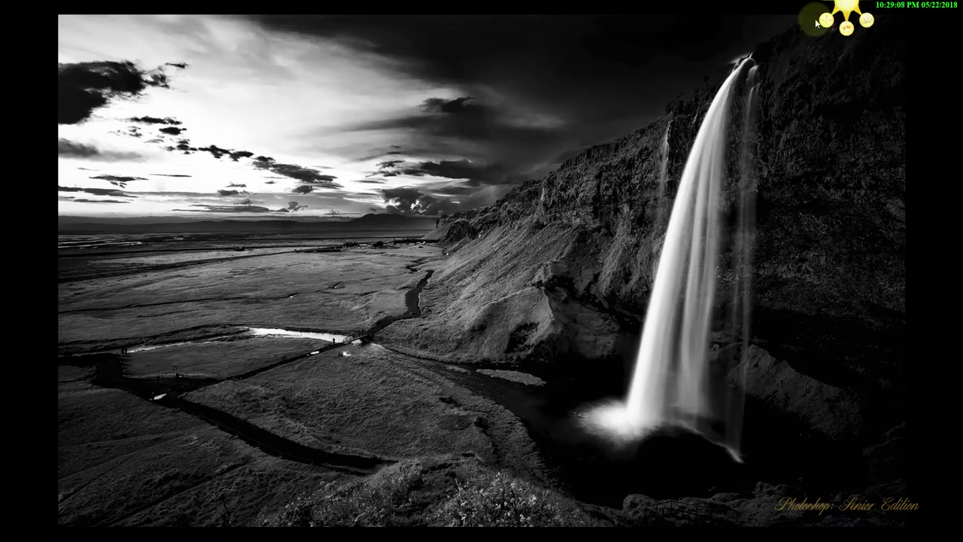